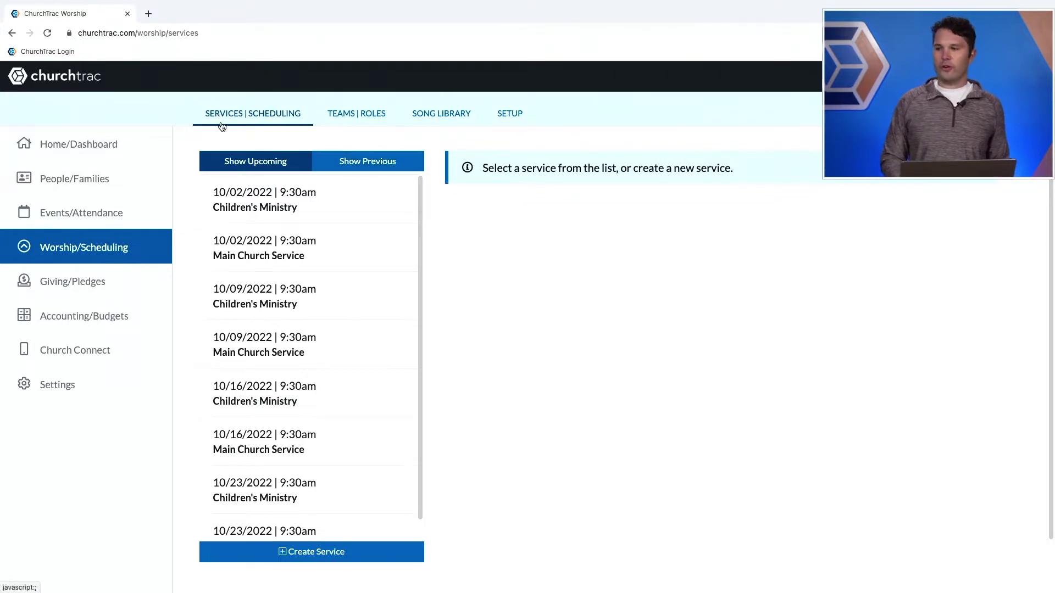
On the Setup tab, set Song Screen Columns to 2 and show the Service Elements list.
click(501, 120)
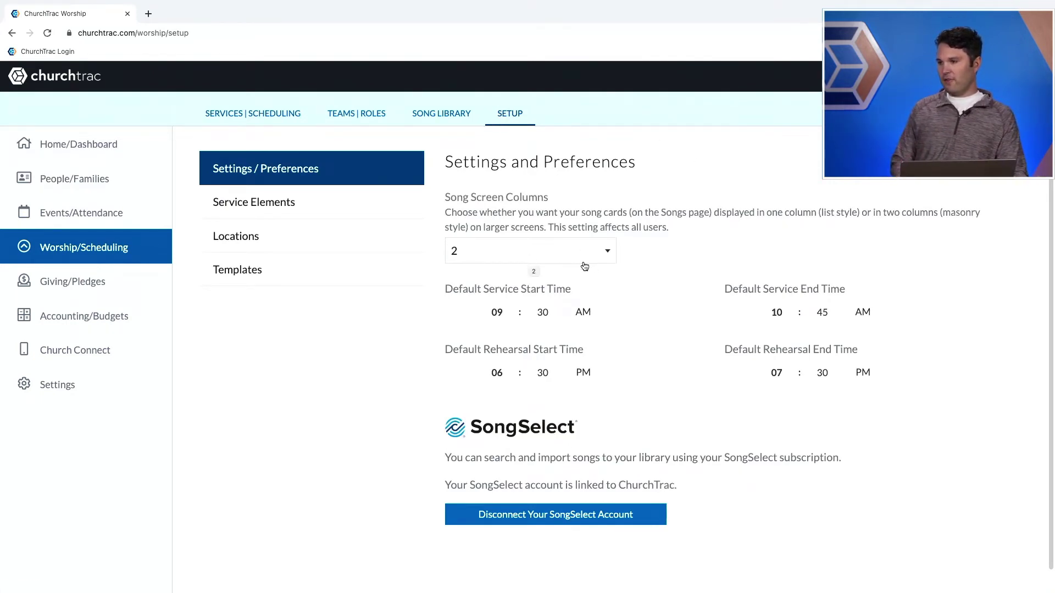
click(508, 250)
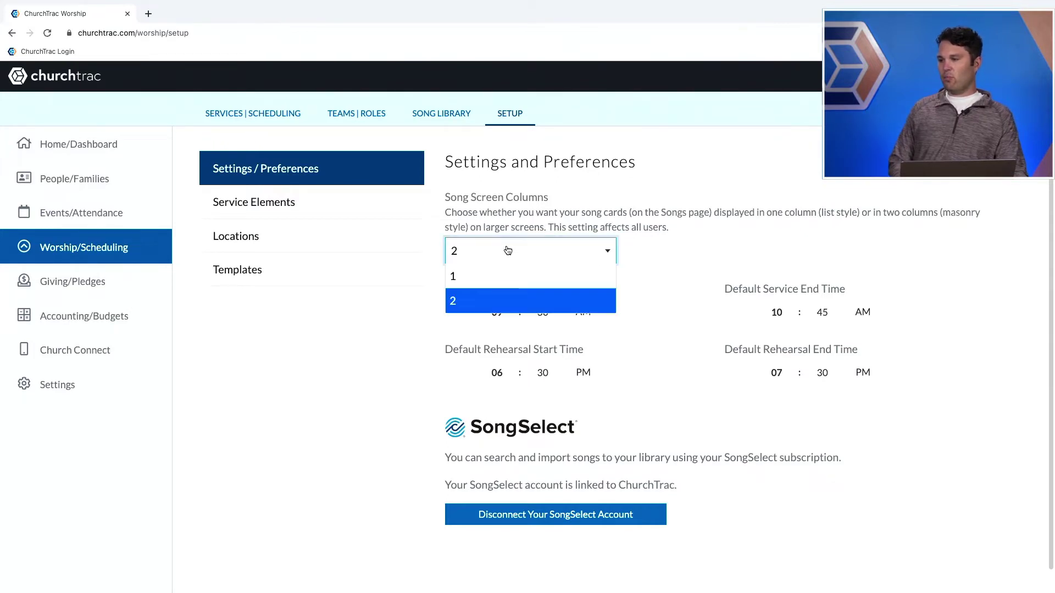
click(507, 300)
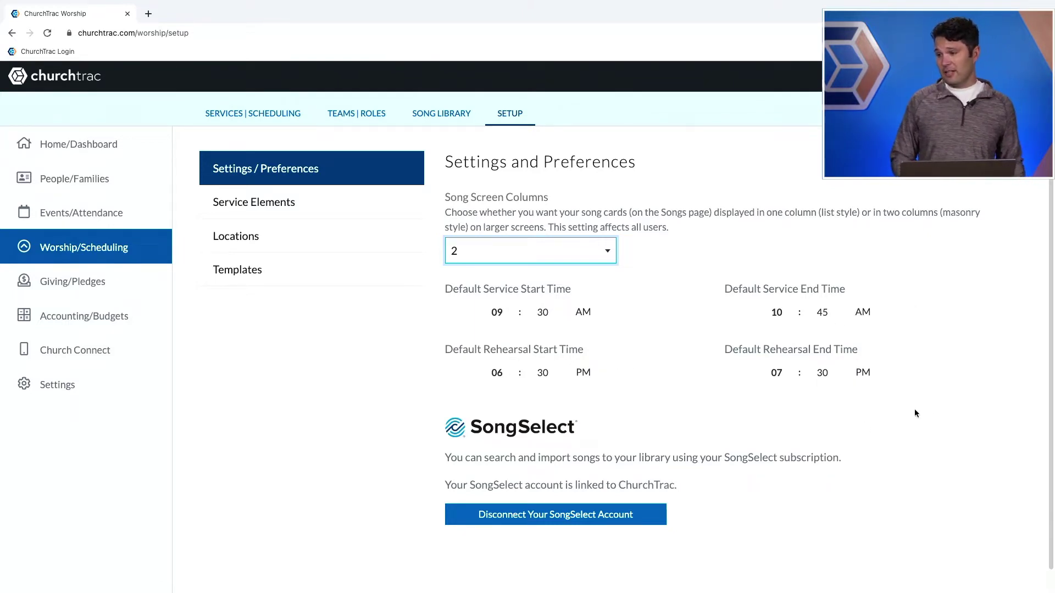
scroll(809, 432, down, 1)
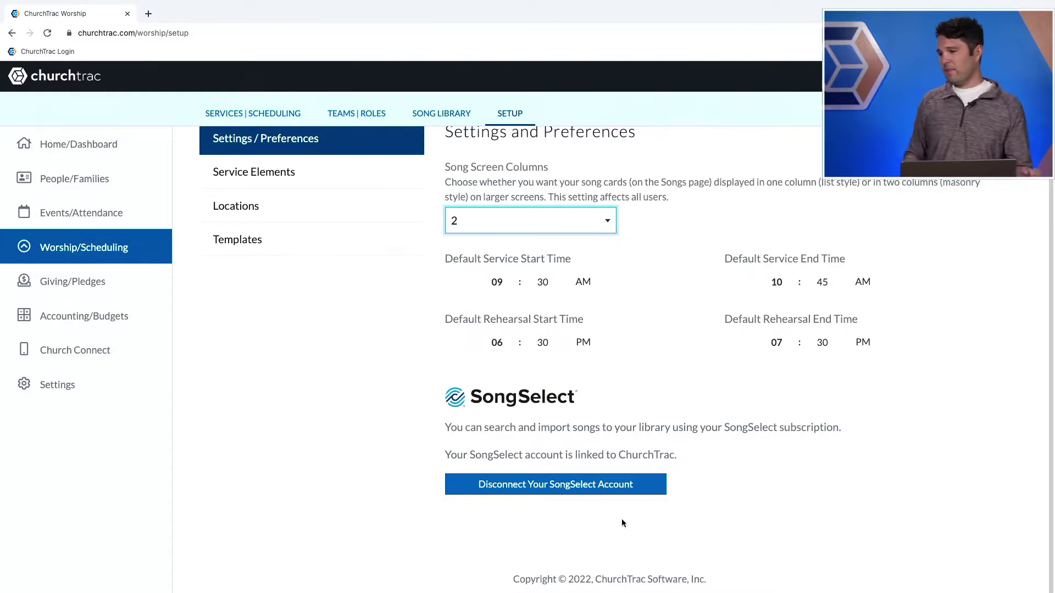
scroll(454, 357, up, 2)
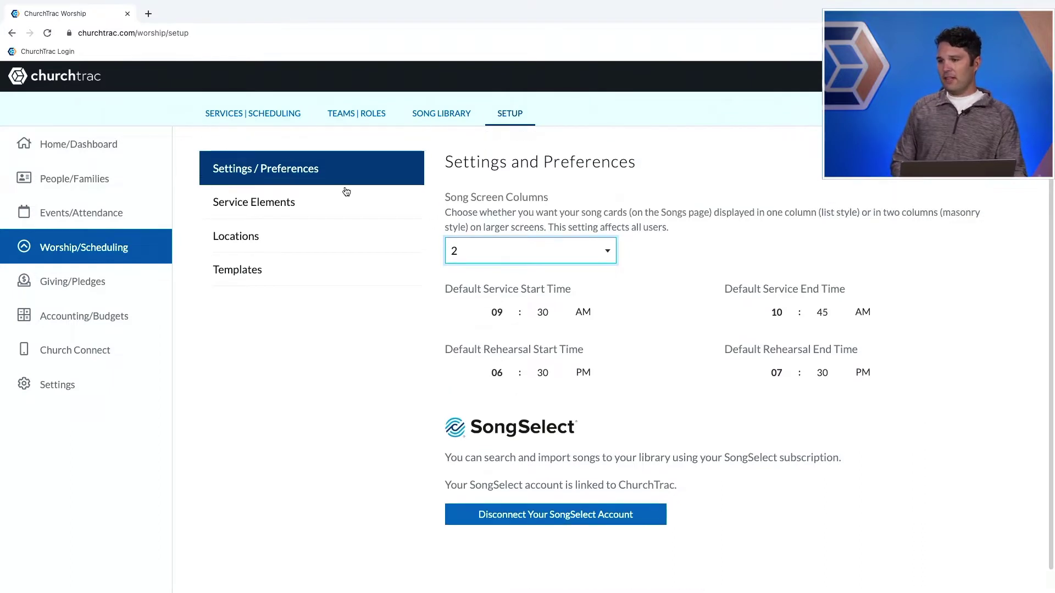
click(324, 201)
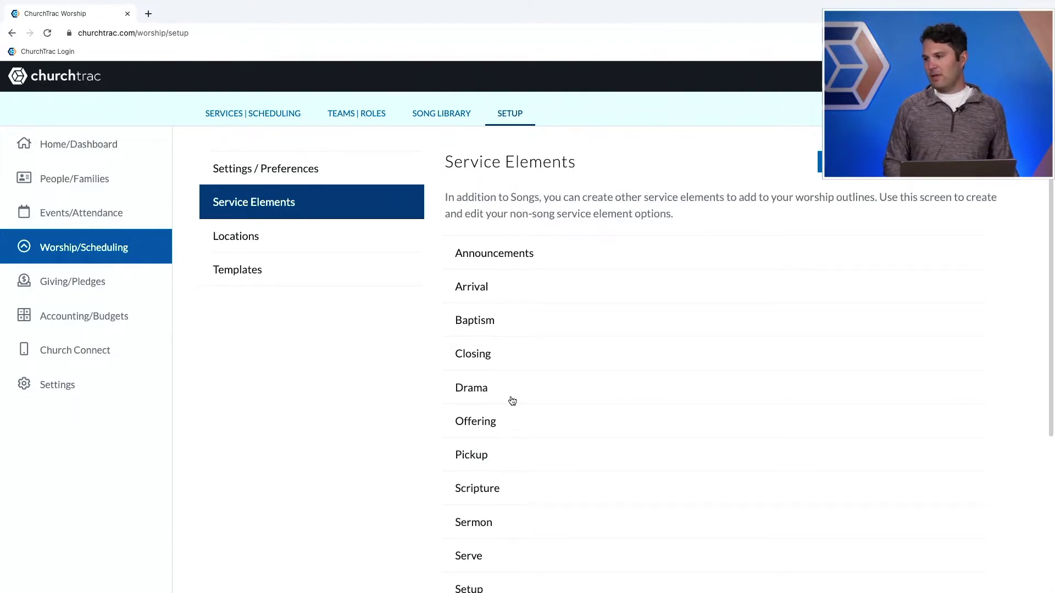
Look over the Service Elements list, then show the Locations list.
scroll(512, 401, down, 1)
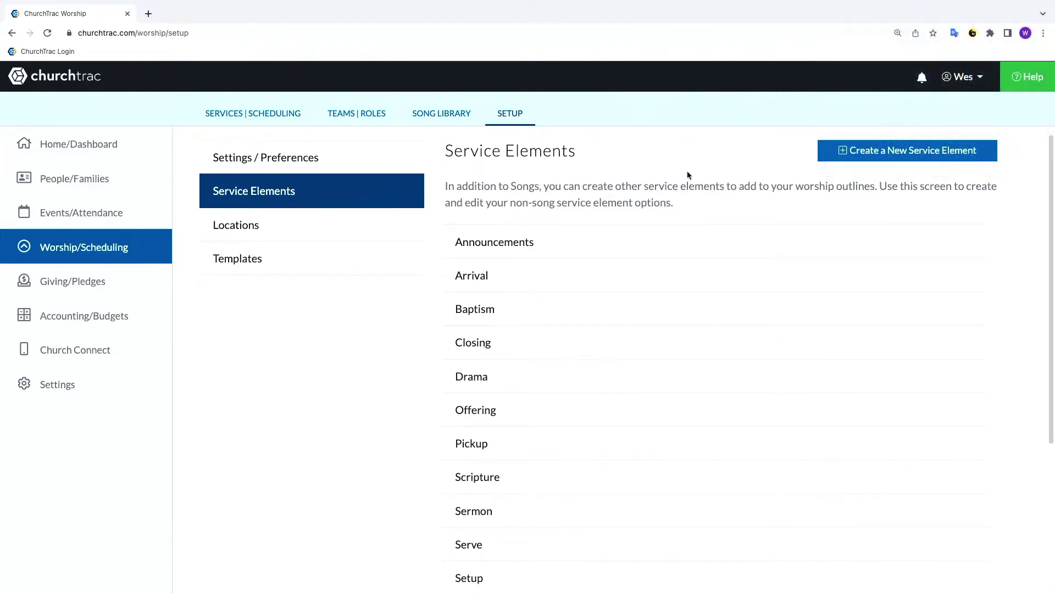
click(256, 232)
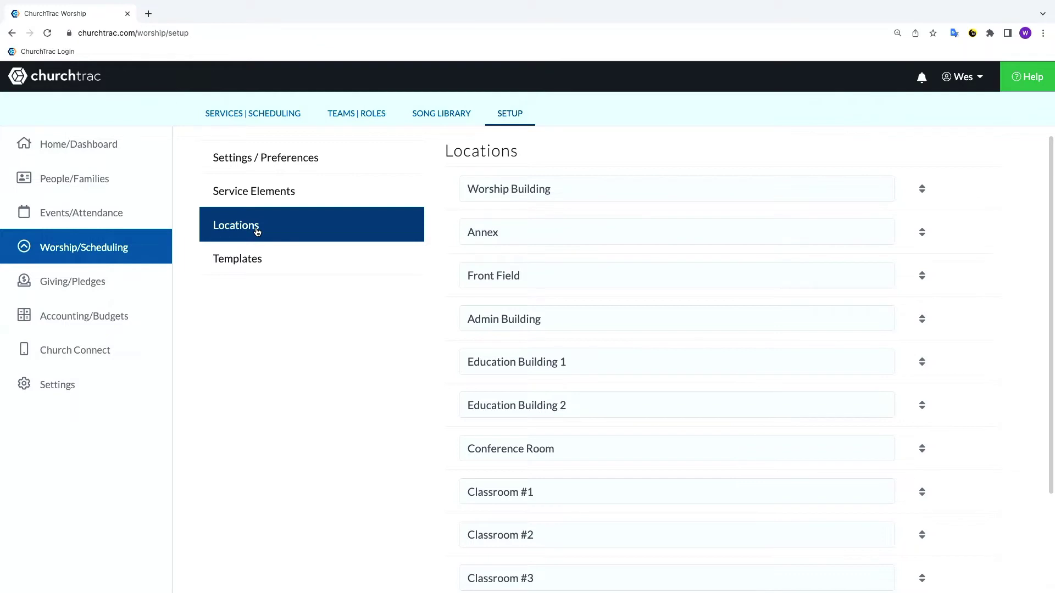
Review the Worship Building, Annex and other locations, then show the Templates list.
scroll(750, 258, down, 1)
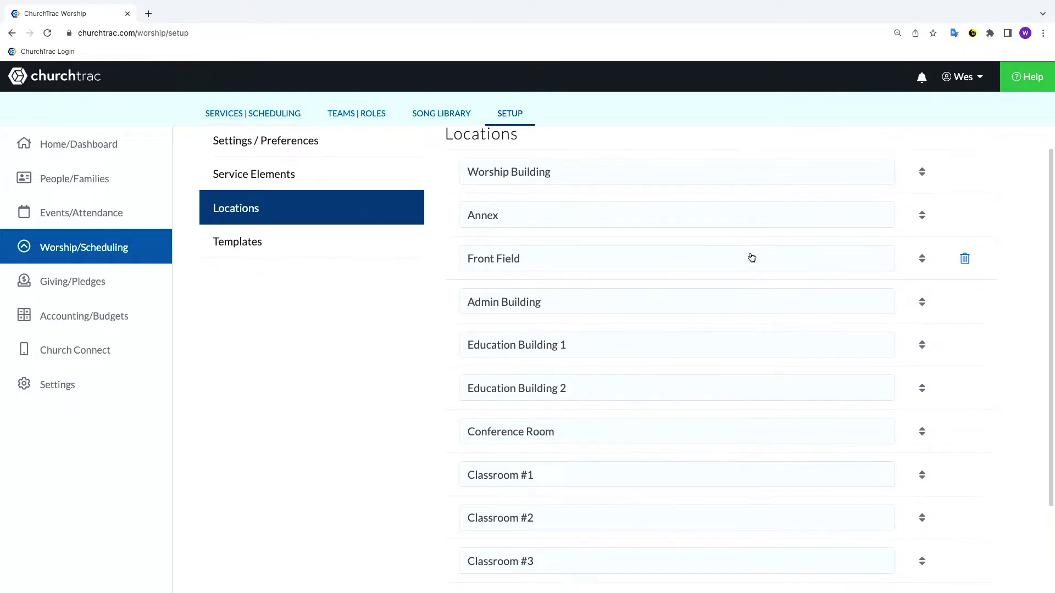
scroll(751, 258, down, 1)
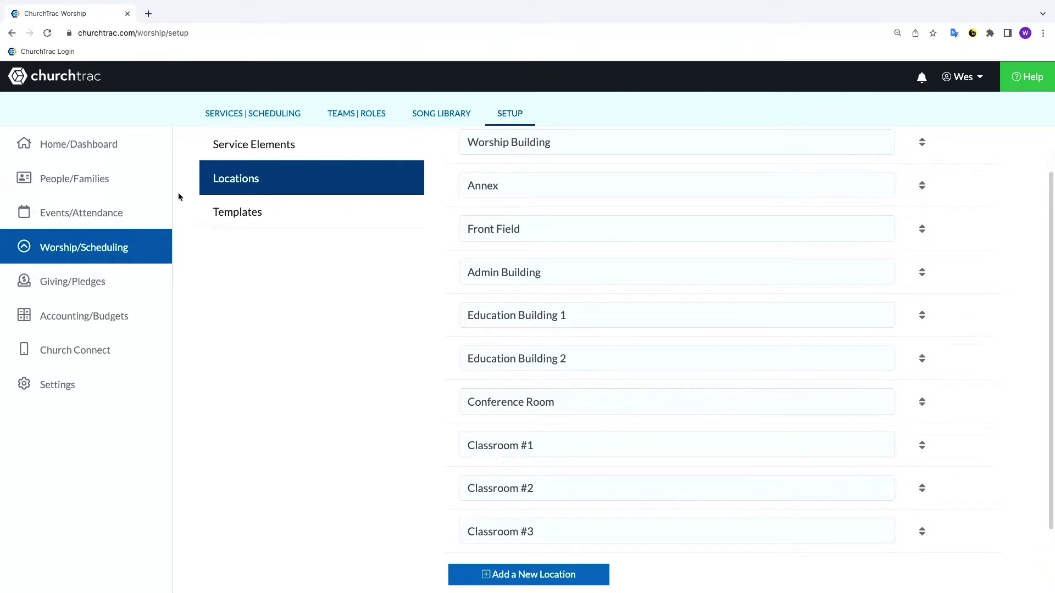
click(230, 210)
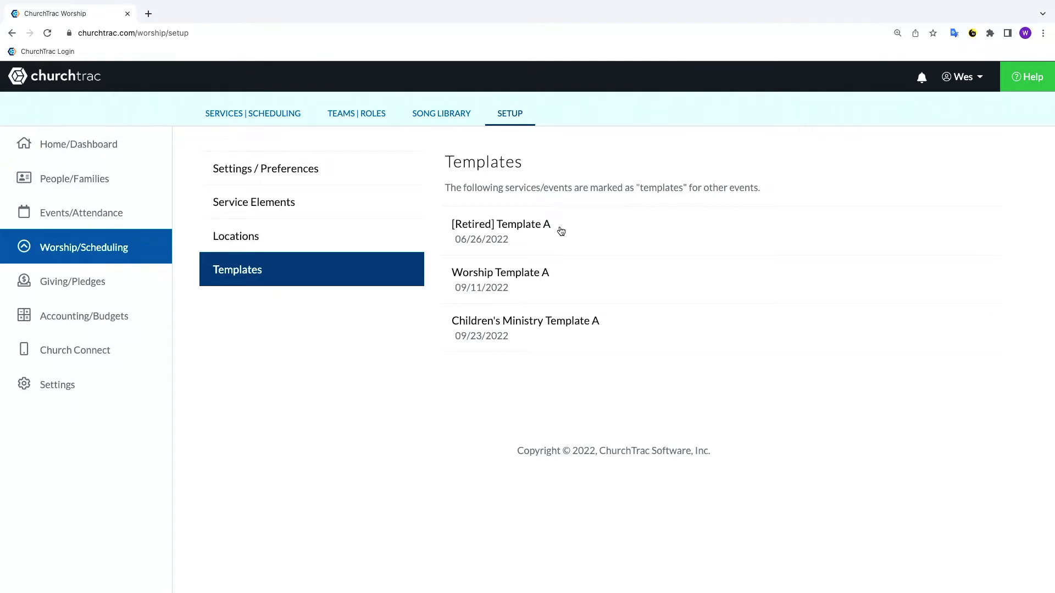
Inspect Worship Template A in its editor, then go to the Song Library's Add Song options.
click(594, 279)
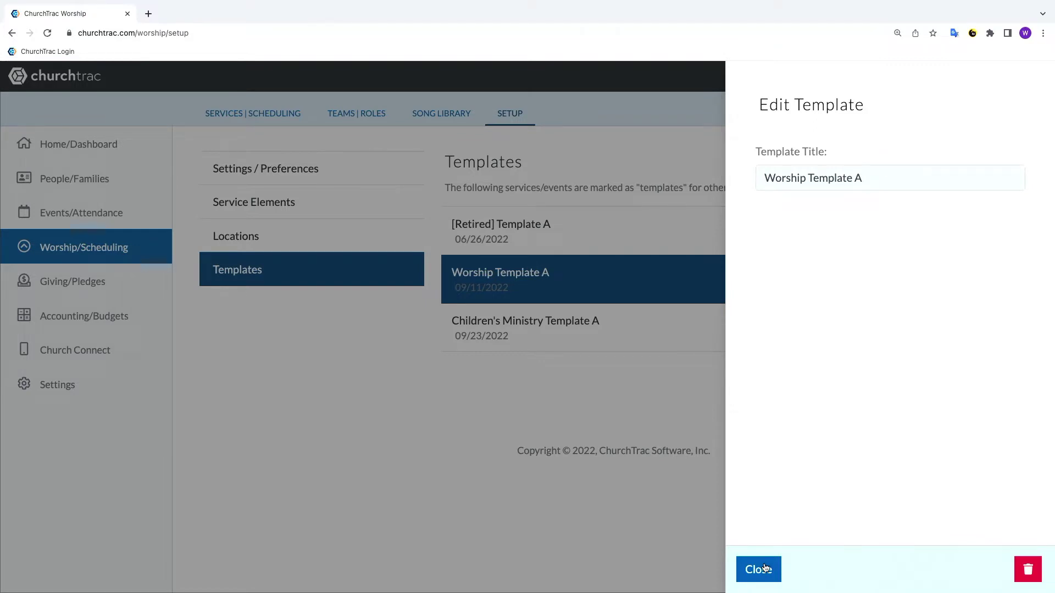
click(765, 569)
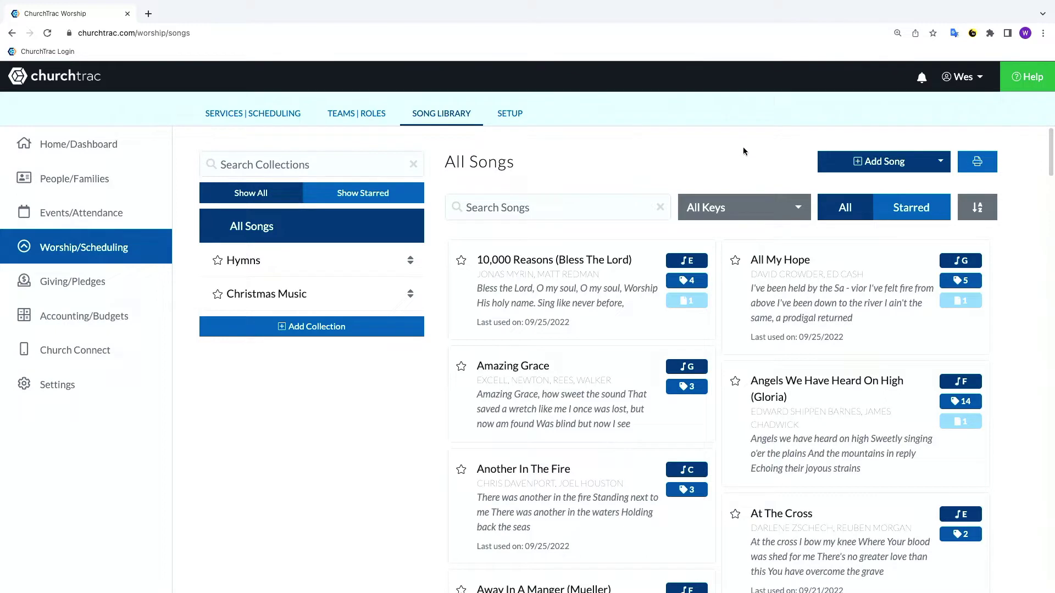
click(942, 163)
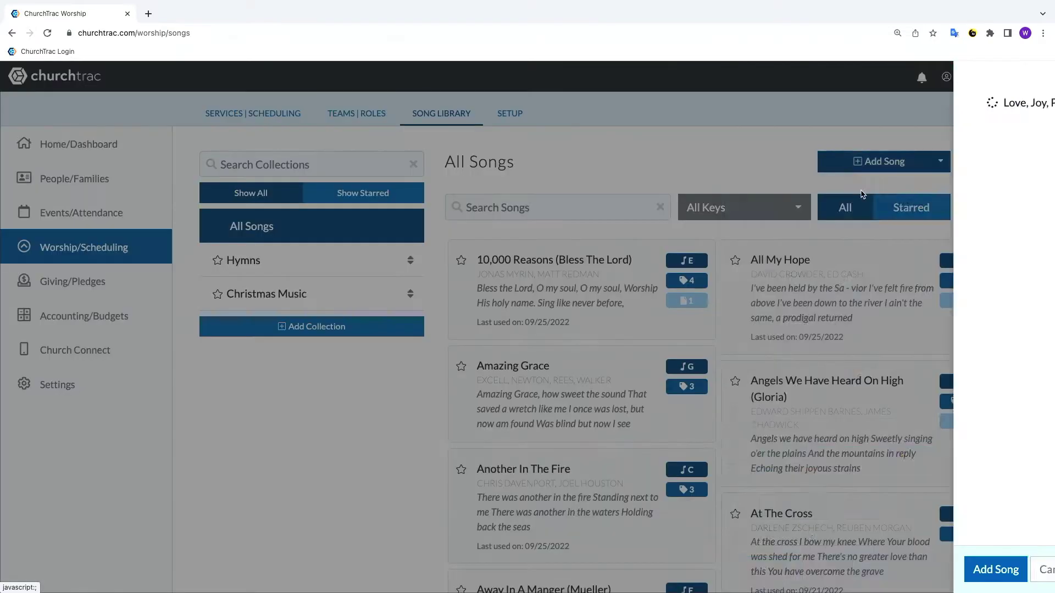
Start a new song 'Battle Belongs' in key A, Medium tempo, with battle_belongs_A.pdf attached.
click(860, 192)
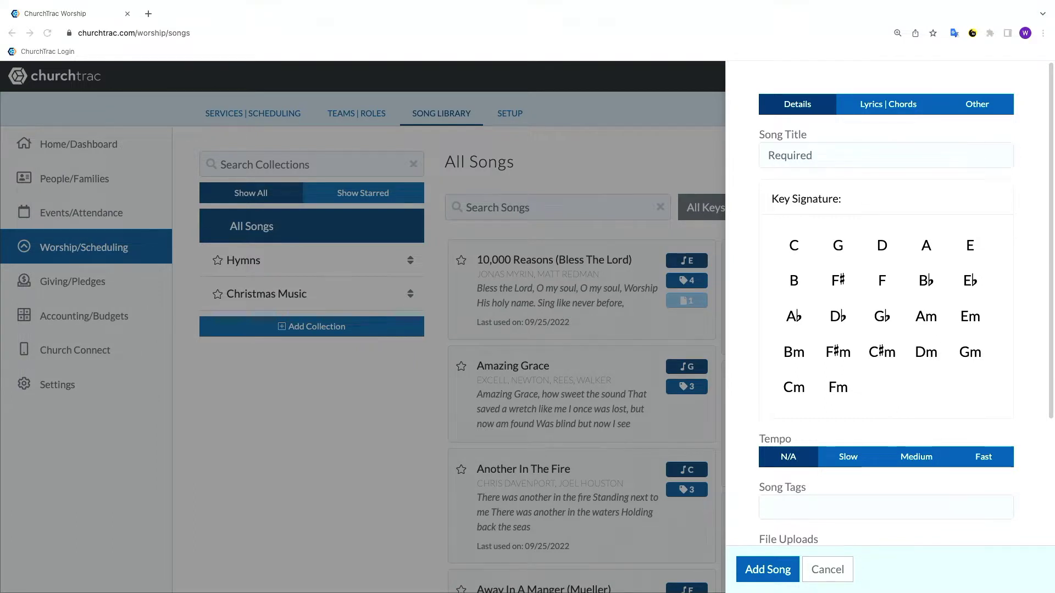
click(872, 152)
text(Battl)
text(e )
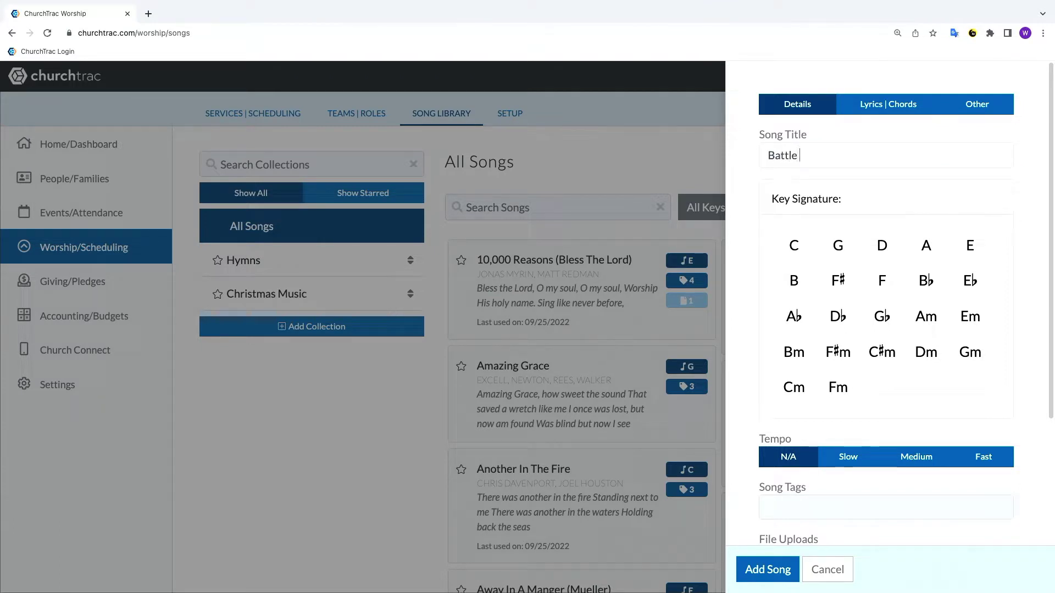
text(Belongs)
click(926, 250)
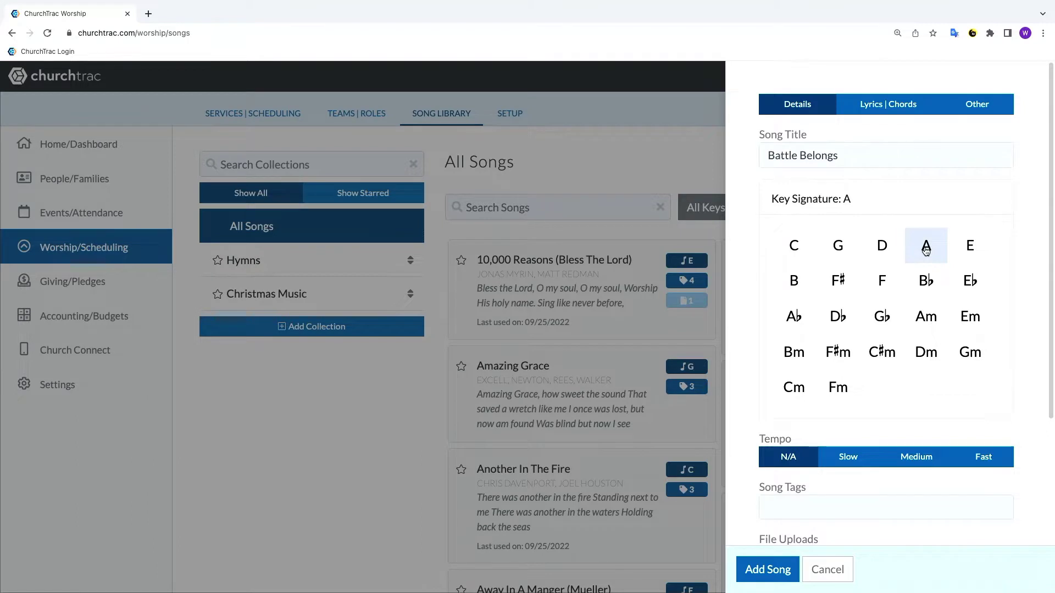
scroll(802, 345, down, 3)
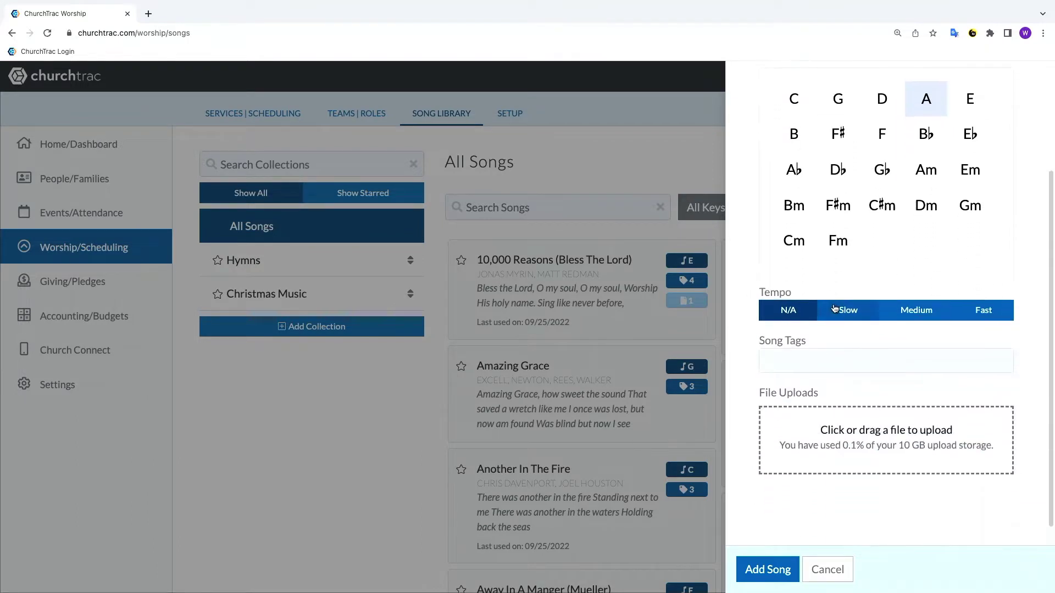
click(934, 310)
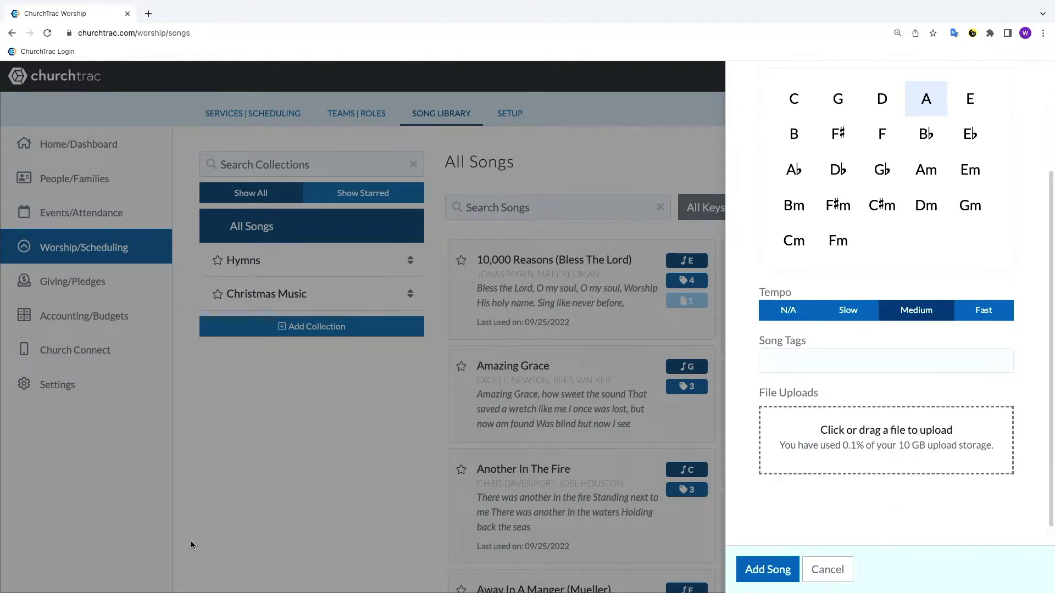
drag(5, 567, 847, 433)
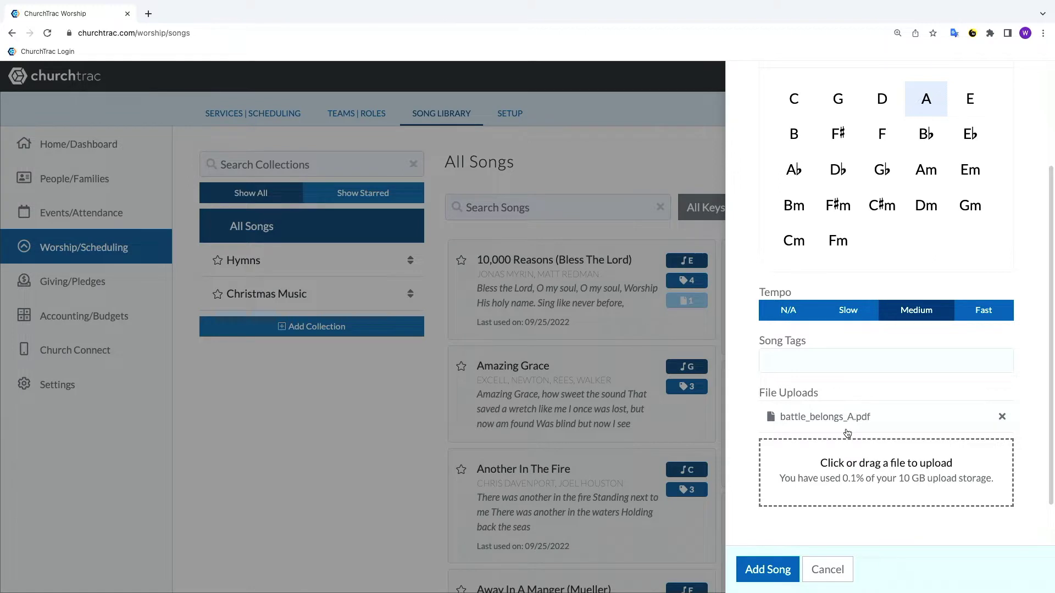
Paste the chord-marked lyrics, set the length to 240 seconds, and save the song.
scroll(894, 242, up, 3)
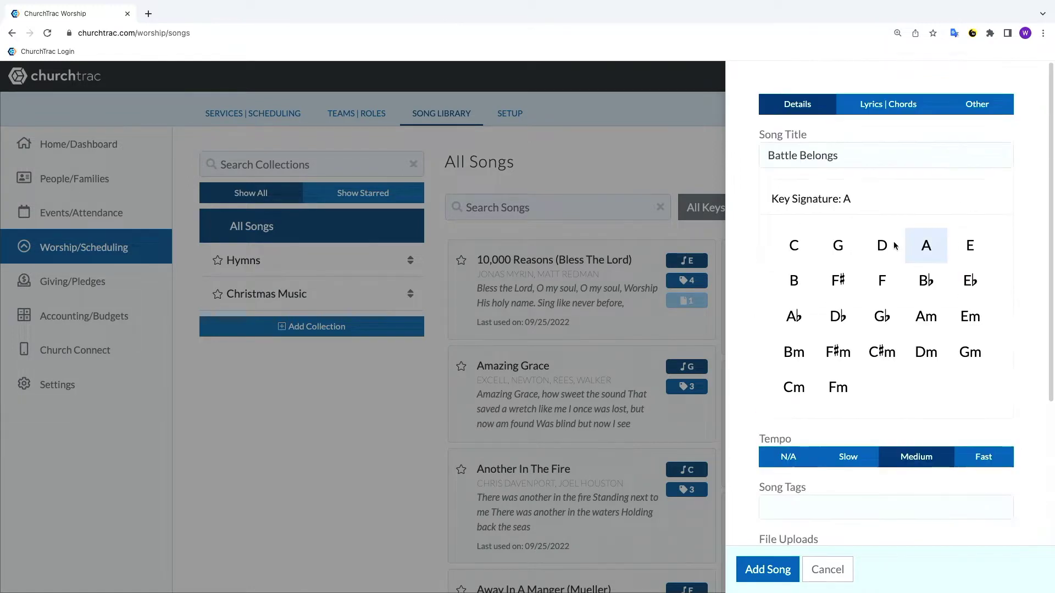
click(899, 106)
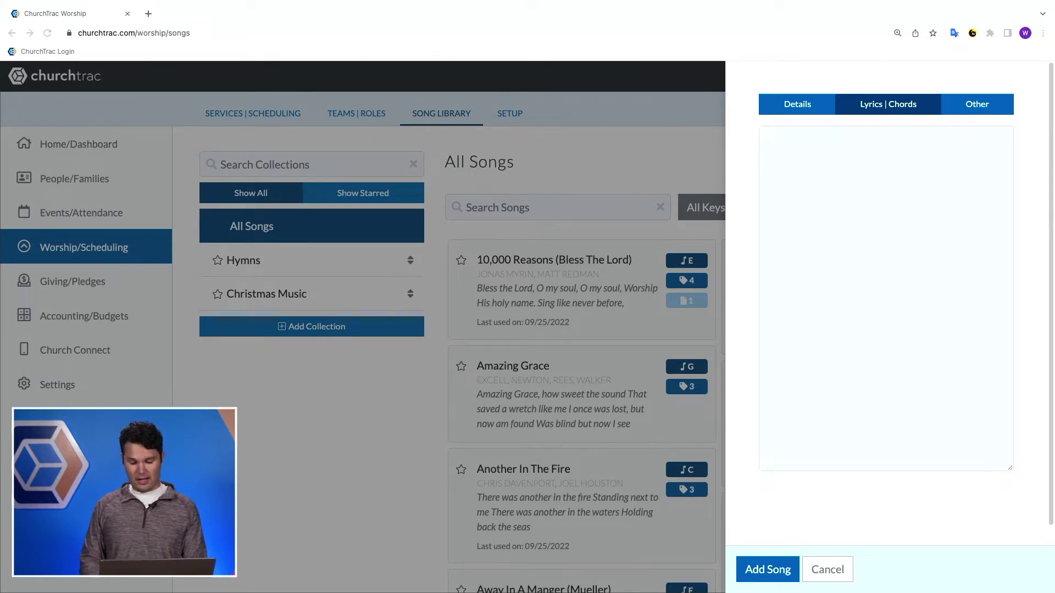
click(850, 174)
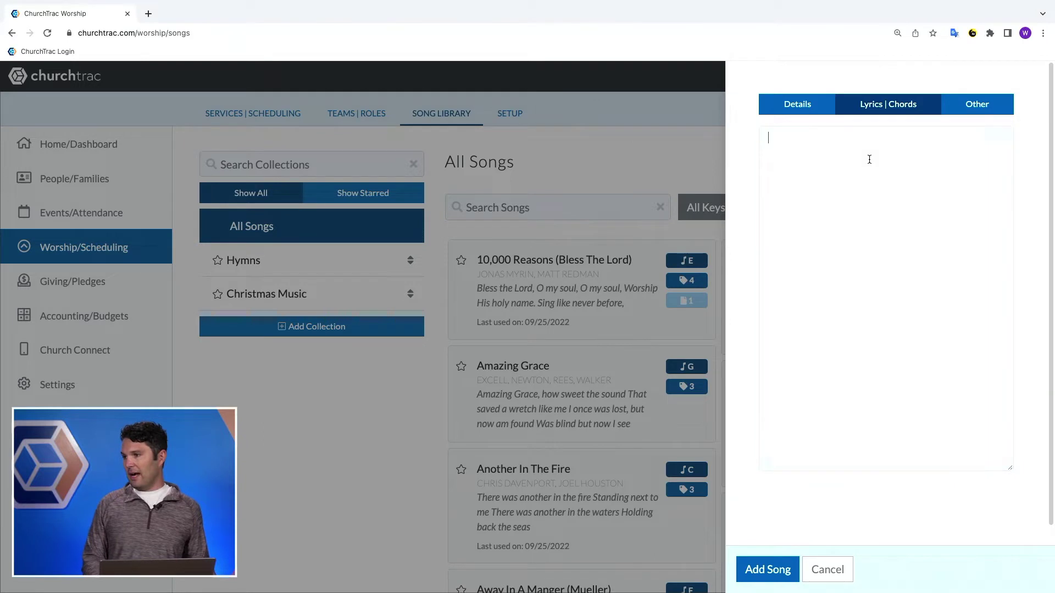
key(ctrl+v)
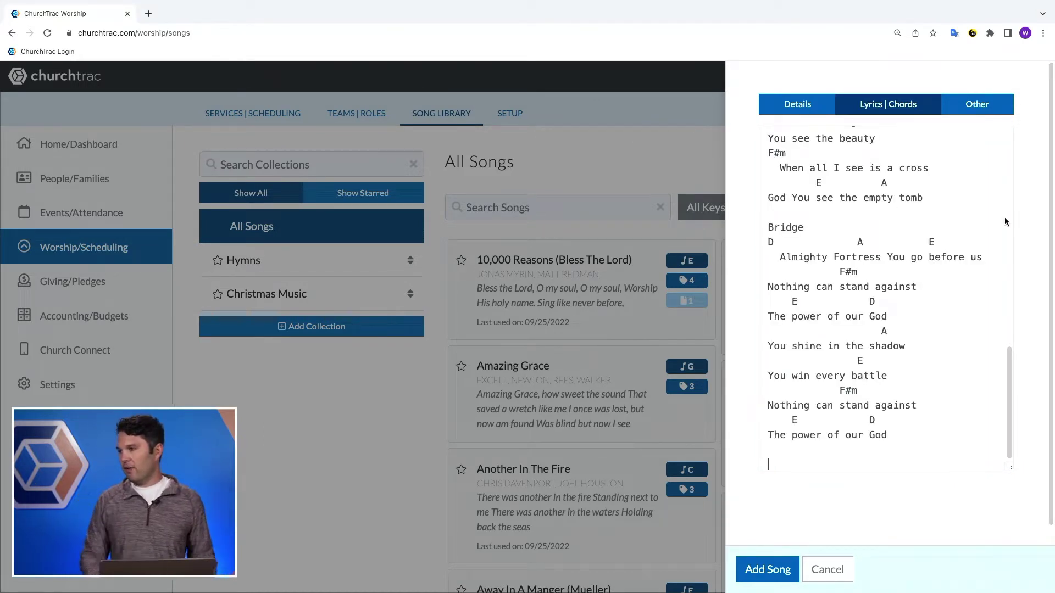
click(981, 112)
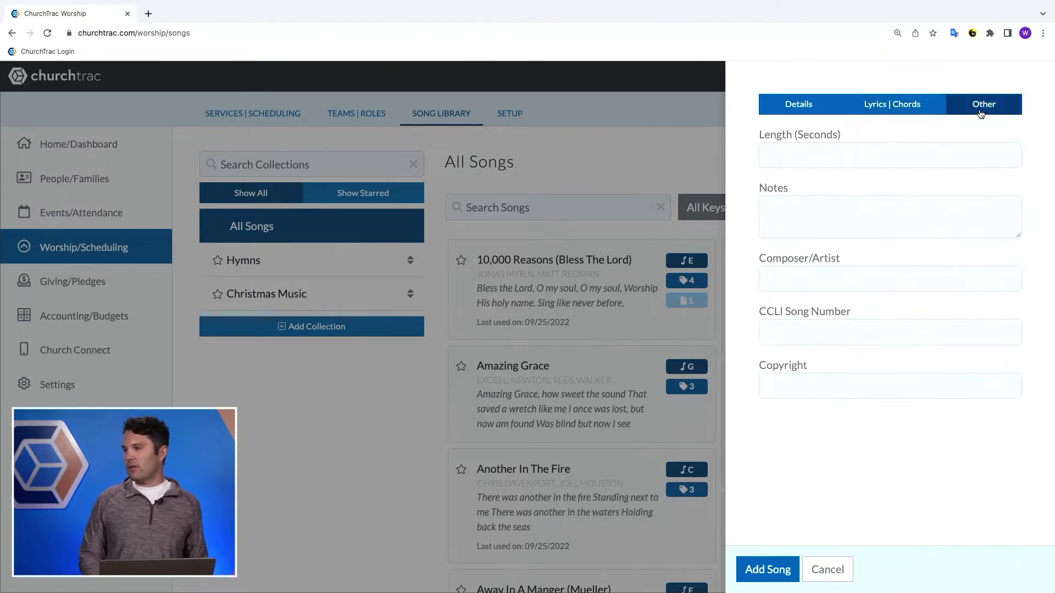
click(800, 160)
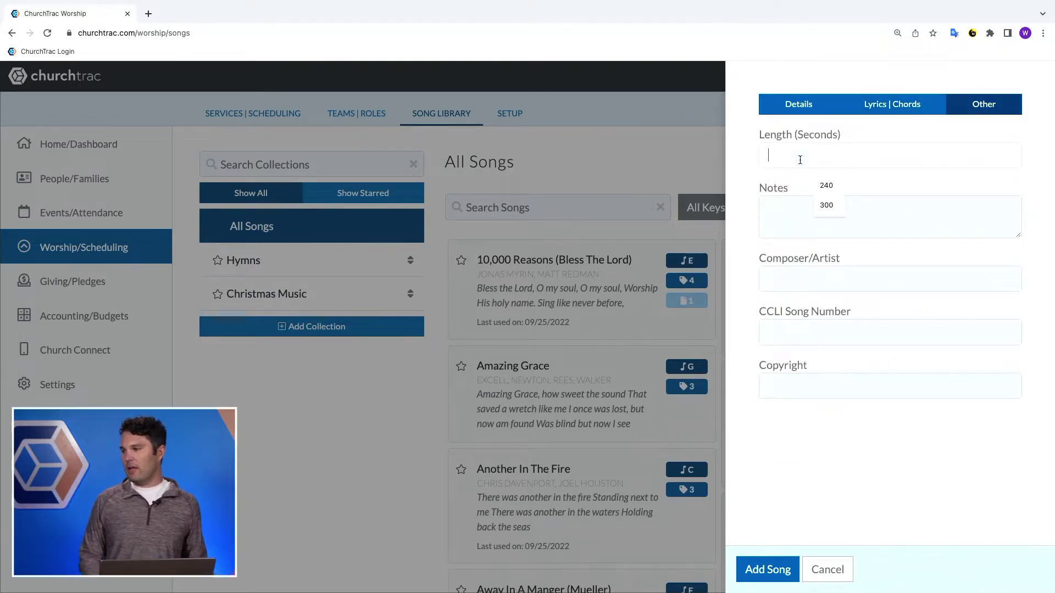
click(828, 186)
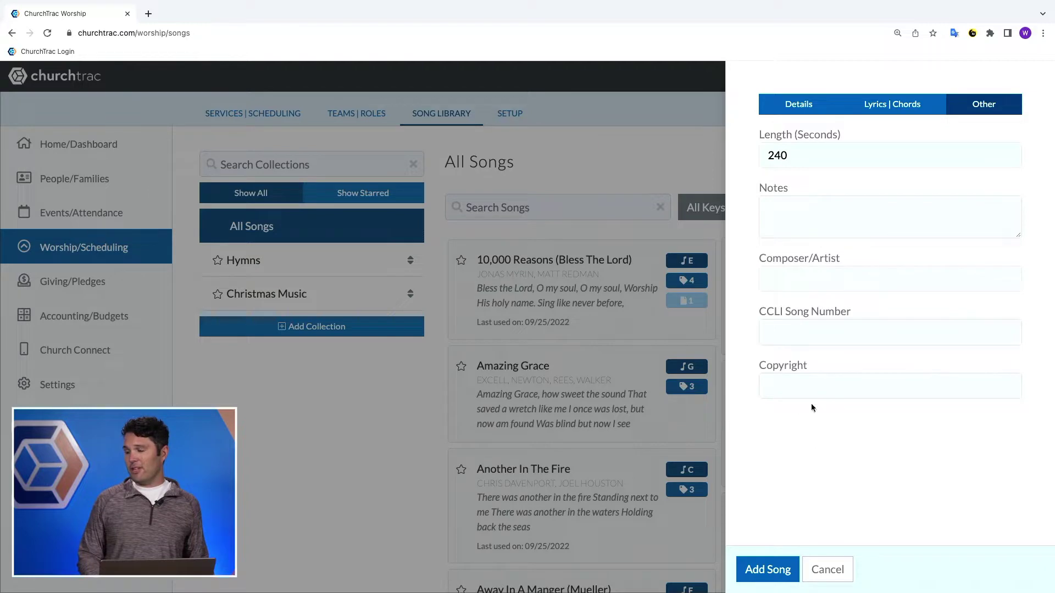
click(768, 569)
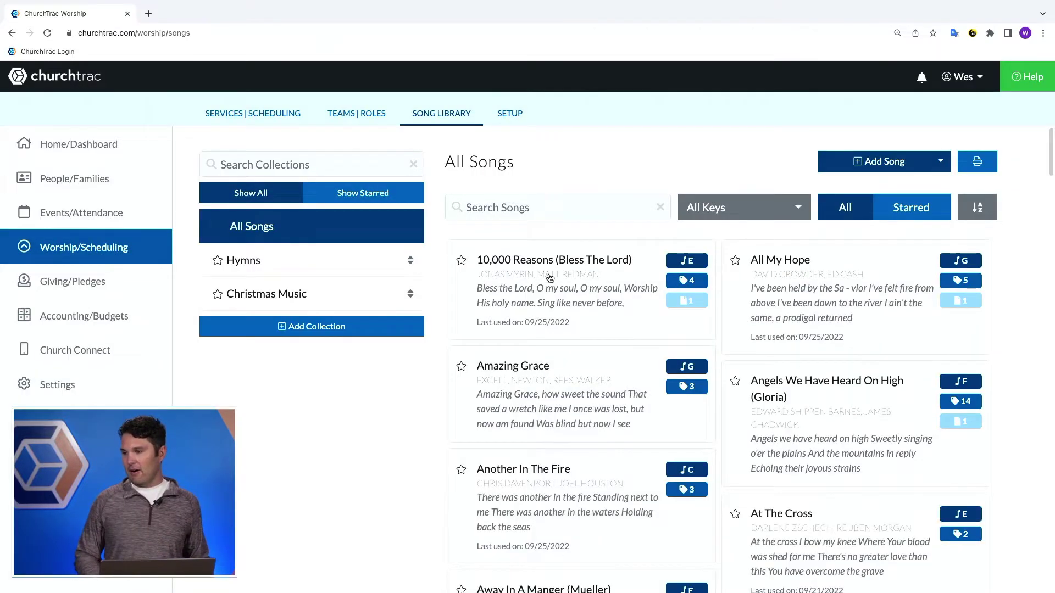
Search 'battle' and preview the Battle Belongs chord sheet transposed from A to G.
text(battle)
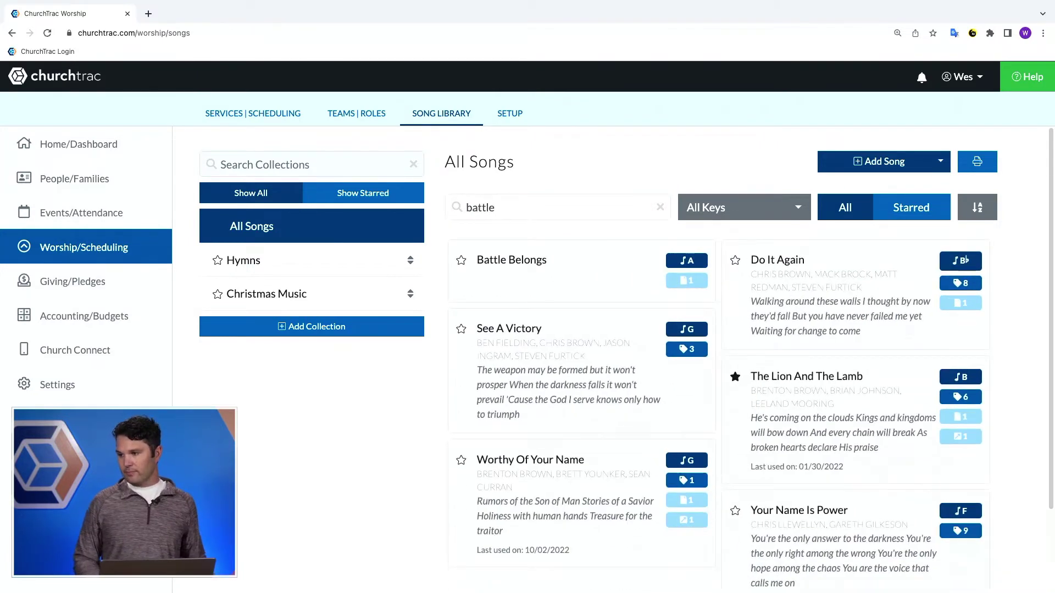
click(613, 273)
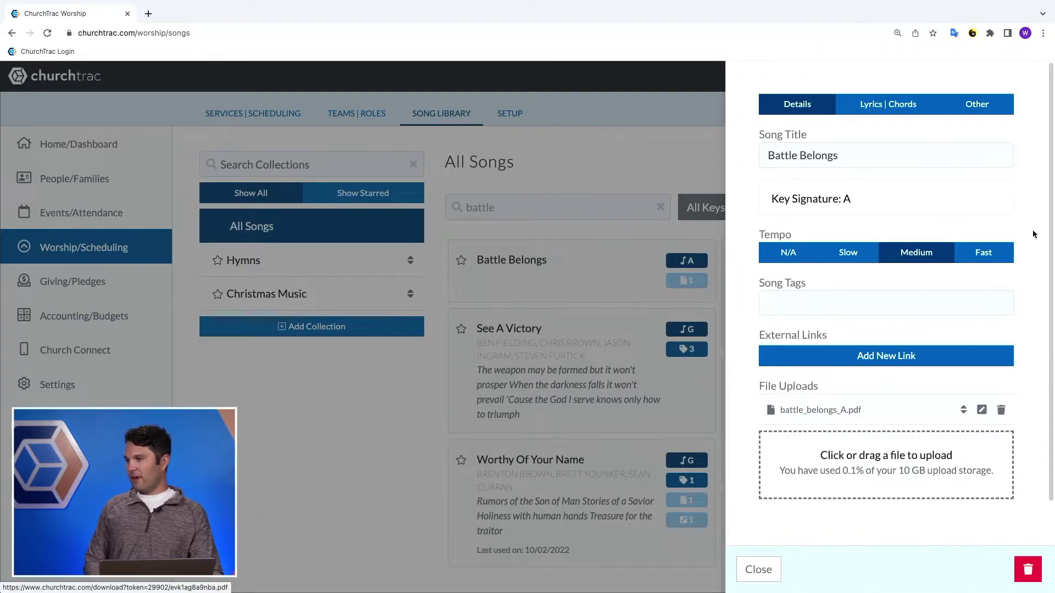
click(888, 104)
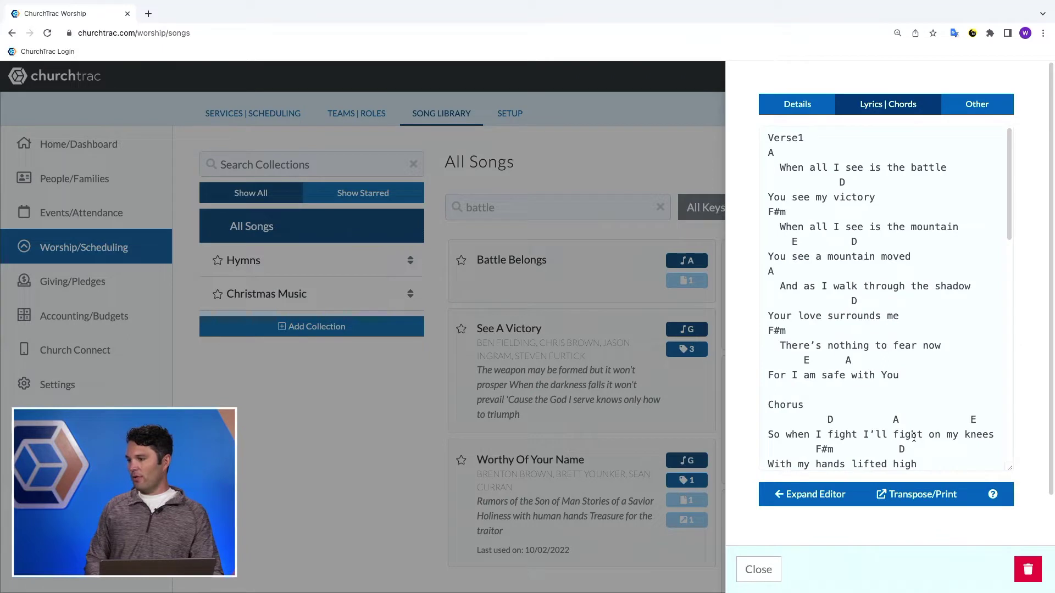
click(900, 497)
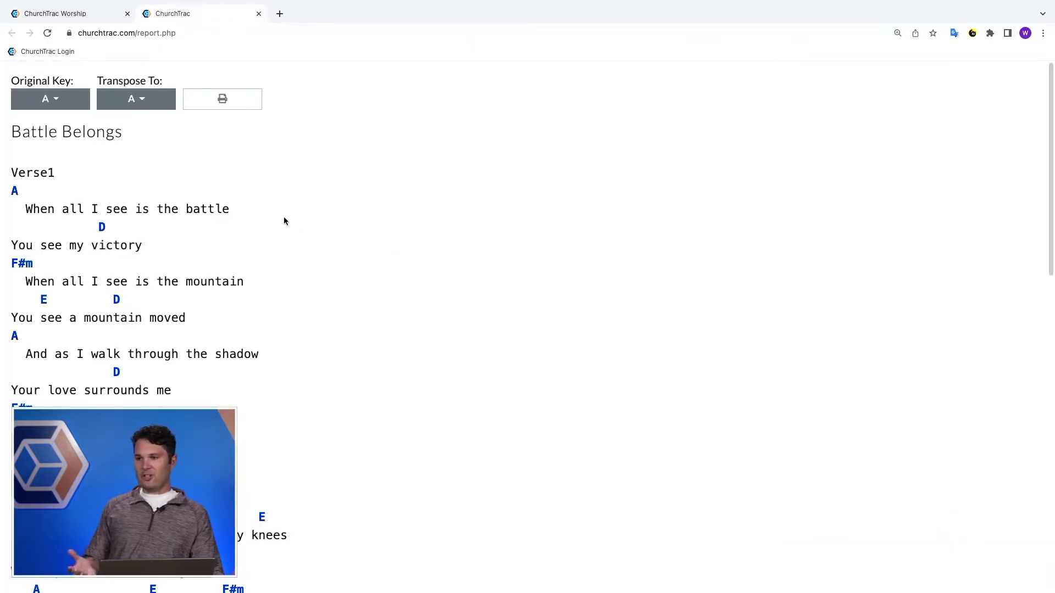
click(138, 102)
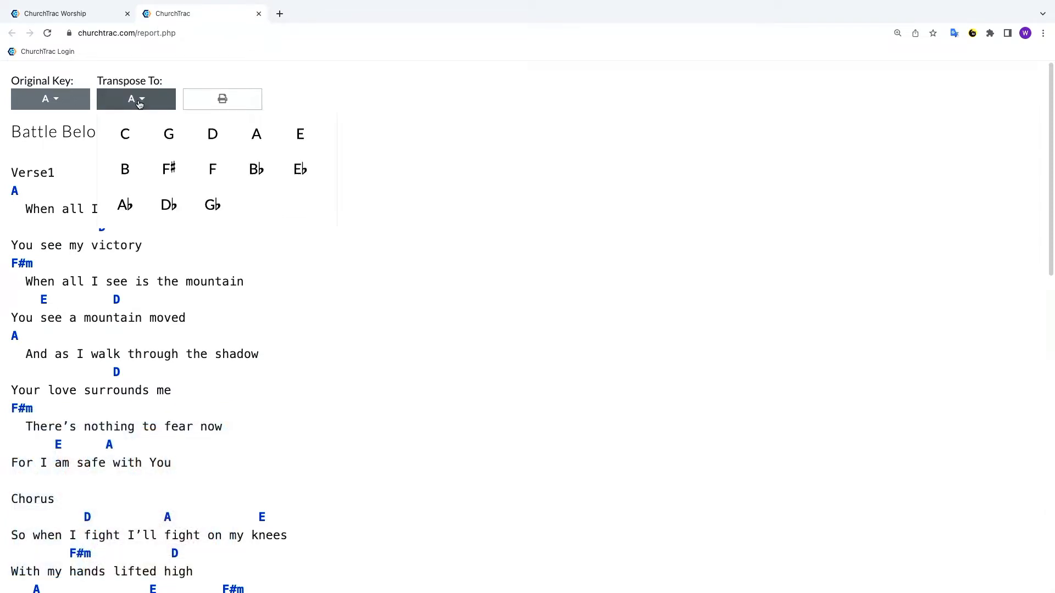
click(169, 132)
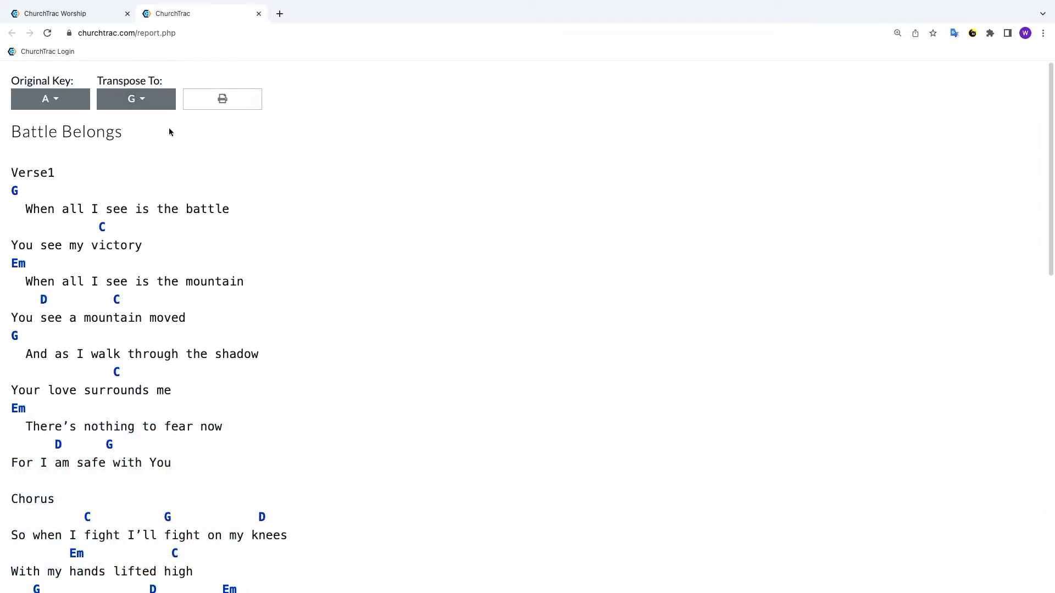
click(258, 13)
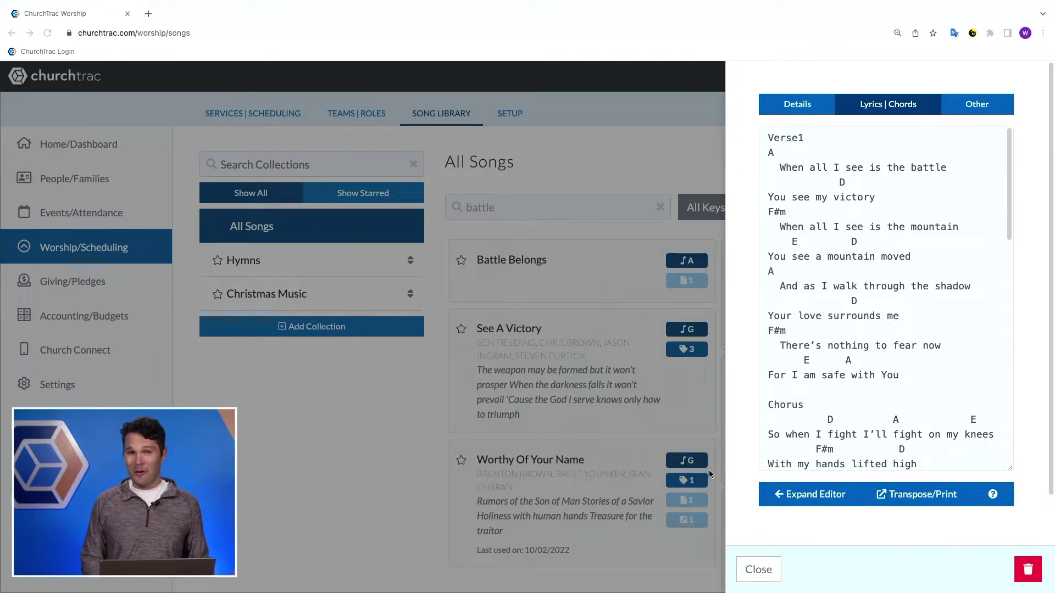
click(757, 570)
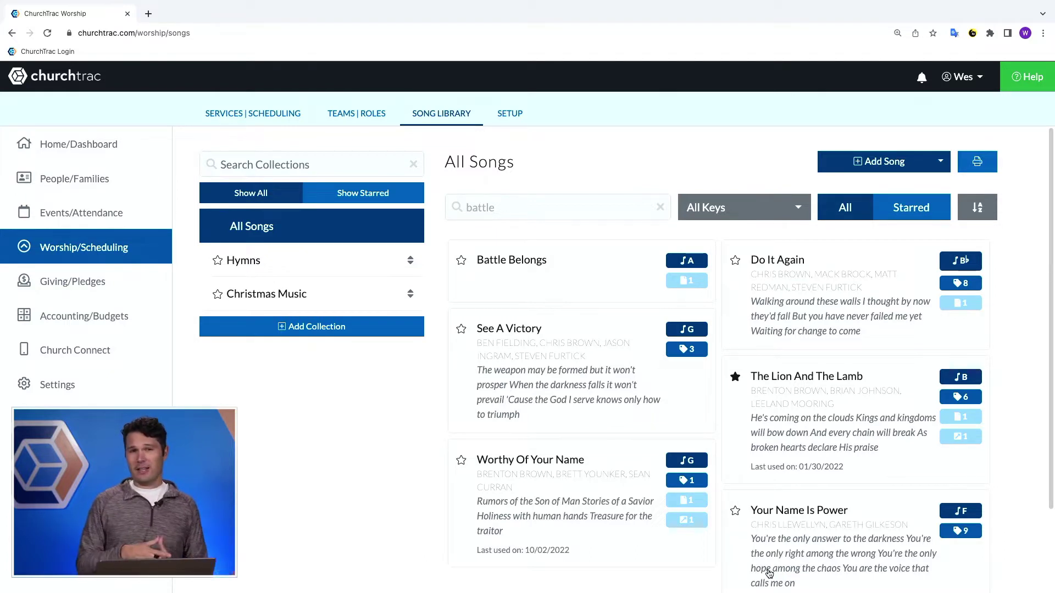
click(925, 168)
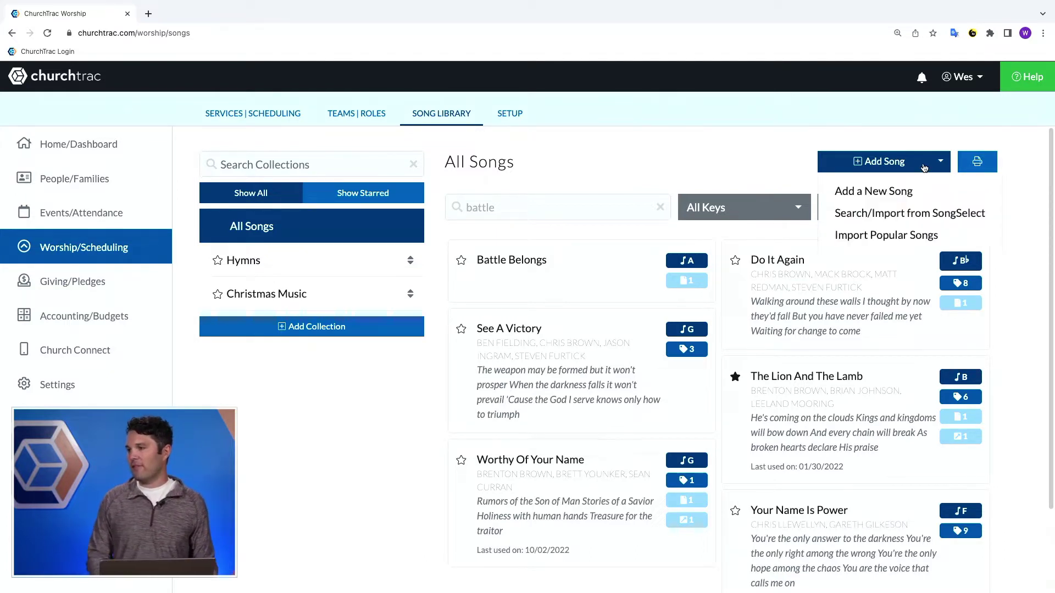
Import Only King Forever from SongSelect with lyrics and a chord sheet in the Default Key.
click(896, 214)
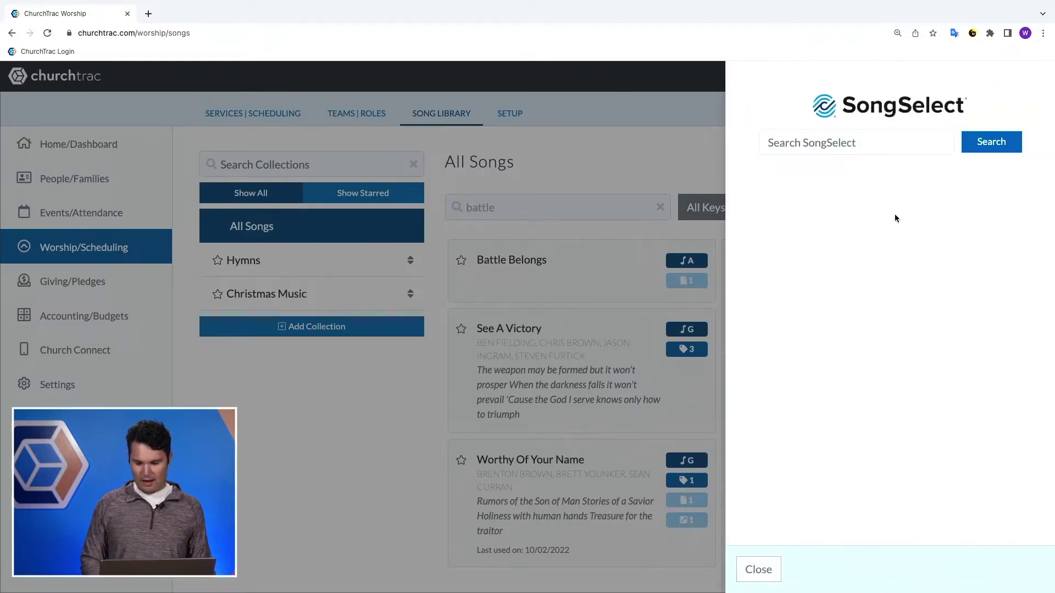
click(852, 138)
text(Onl)
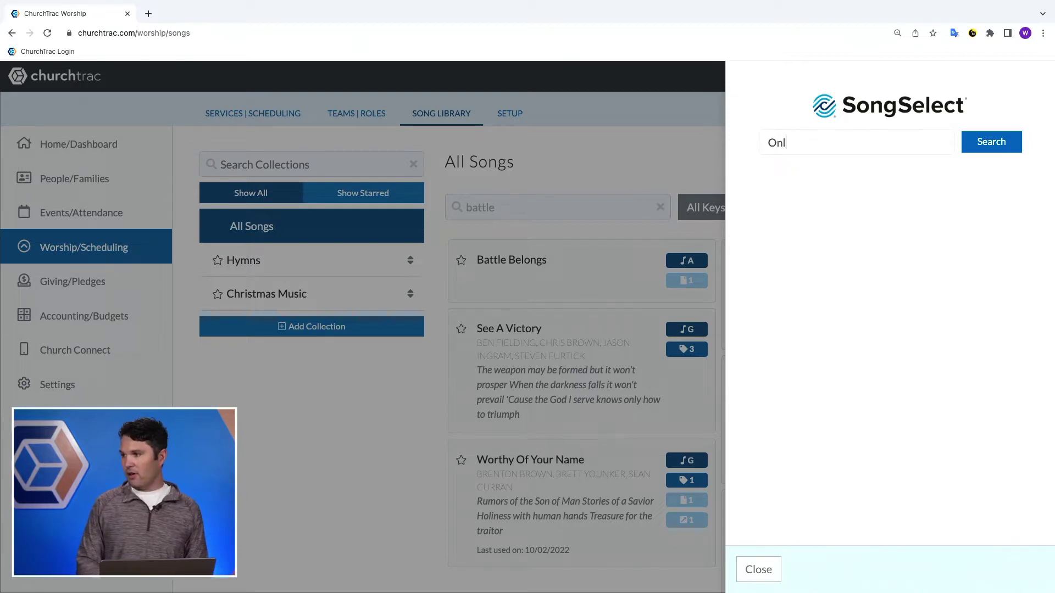
text(y King Forever)
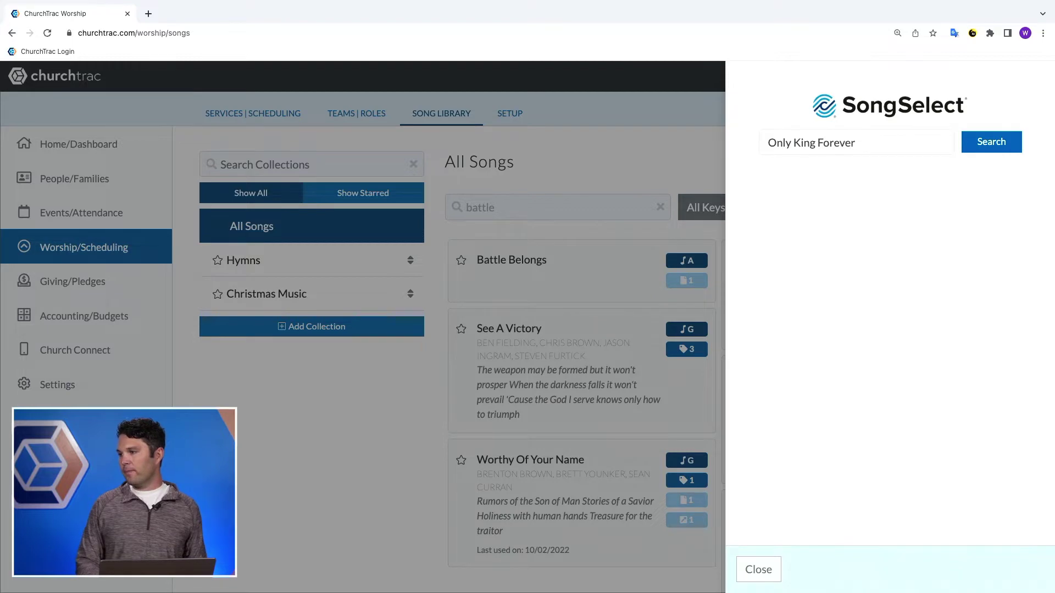
key(Return)
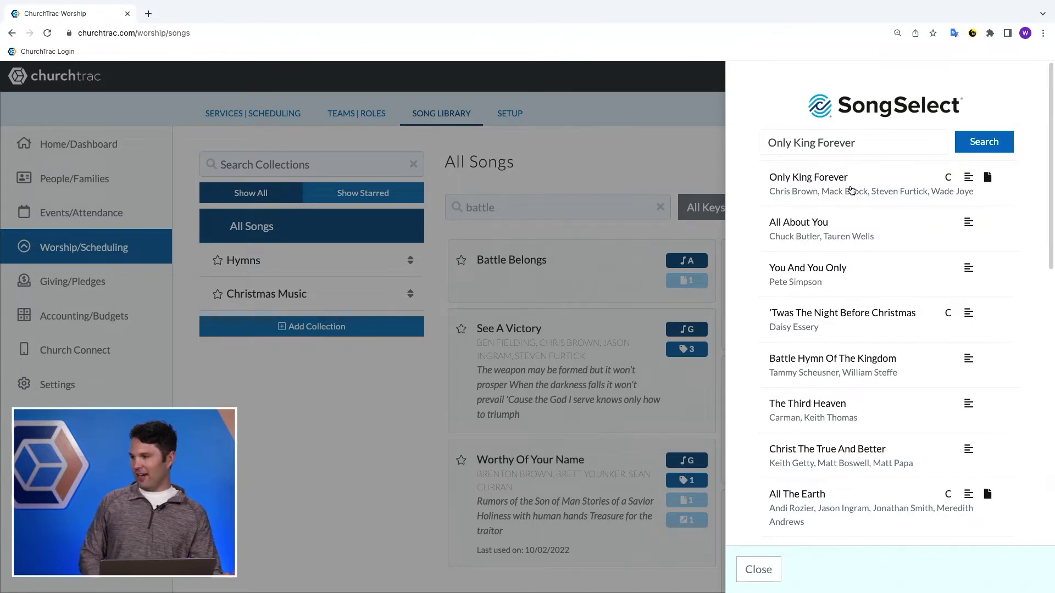
click(851, 190)
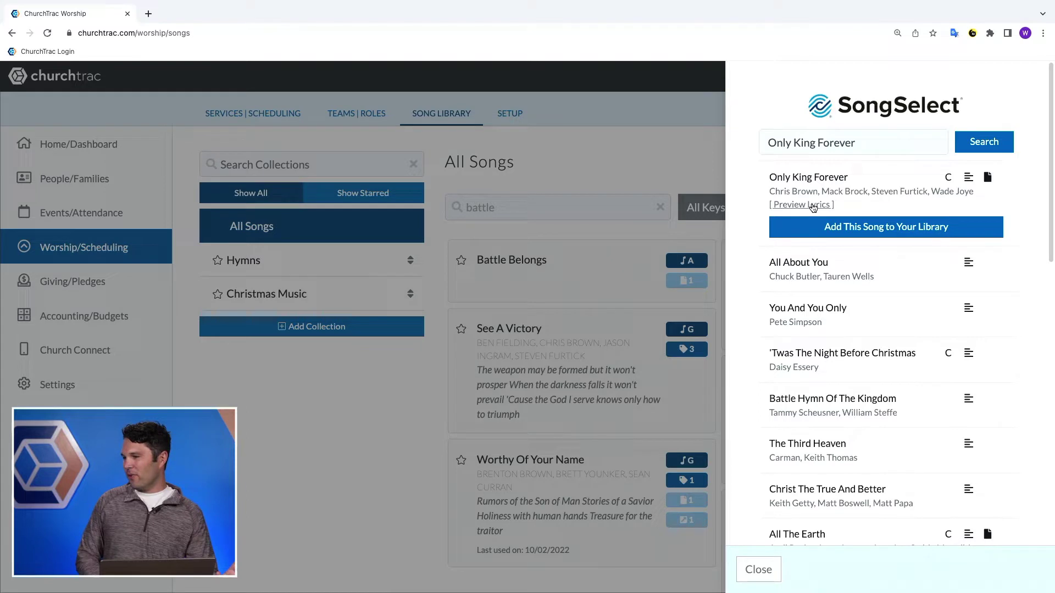
click(813, 205)
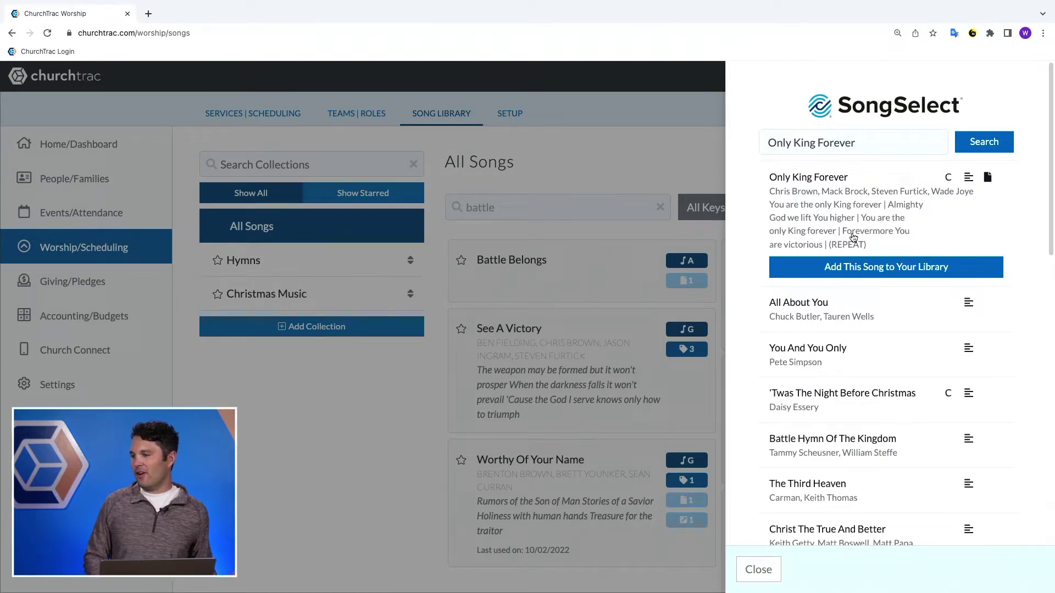
click(906, 269)
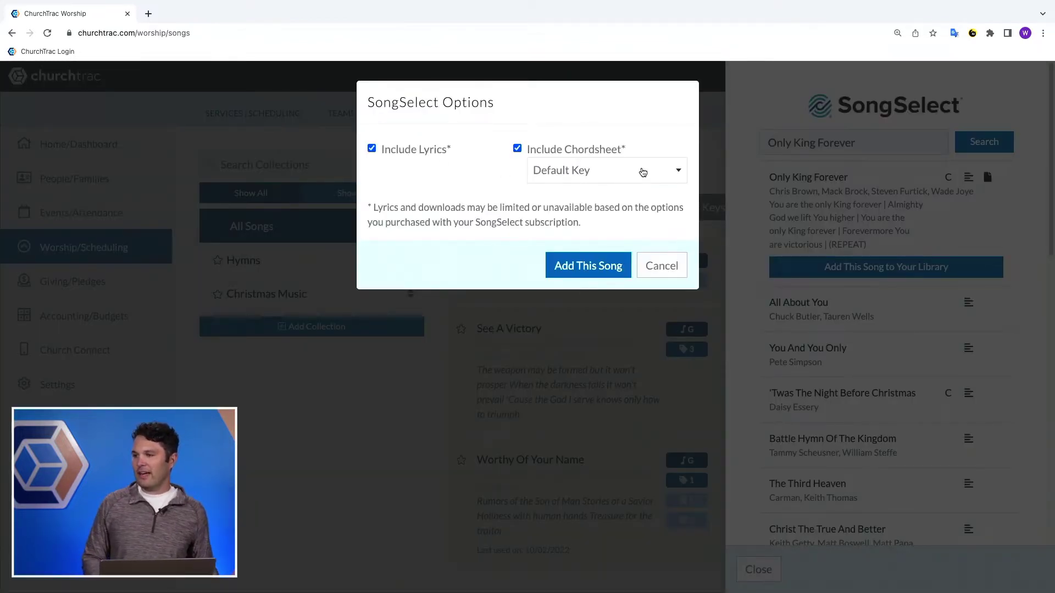
click(569, 178)
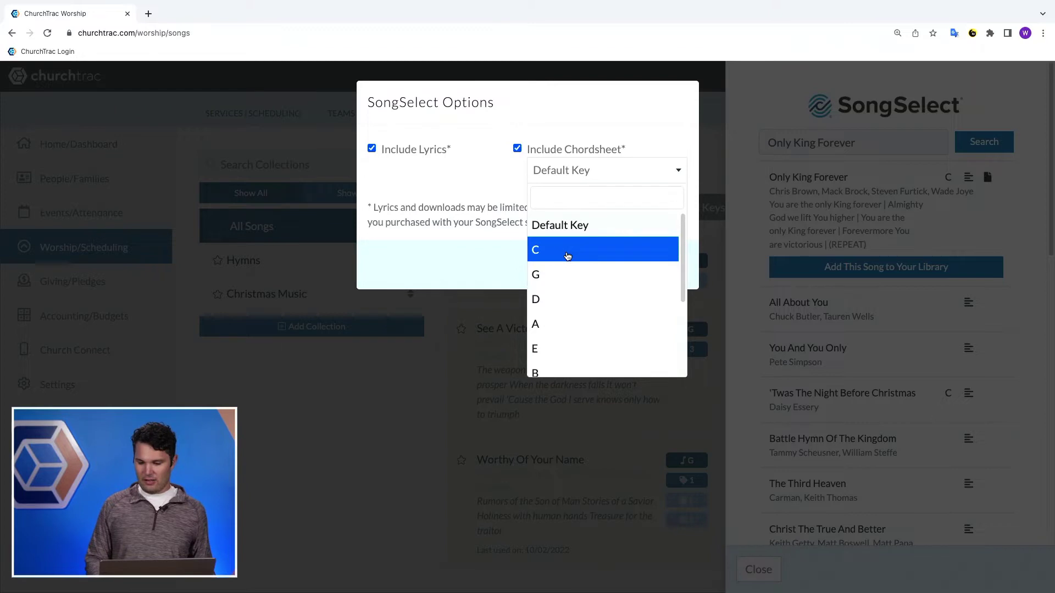
click(562, 235)
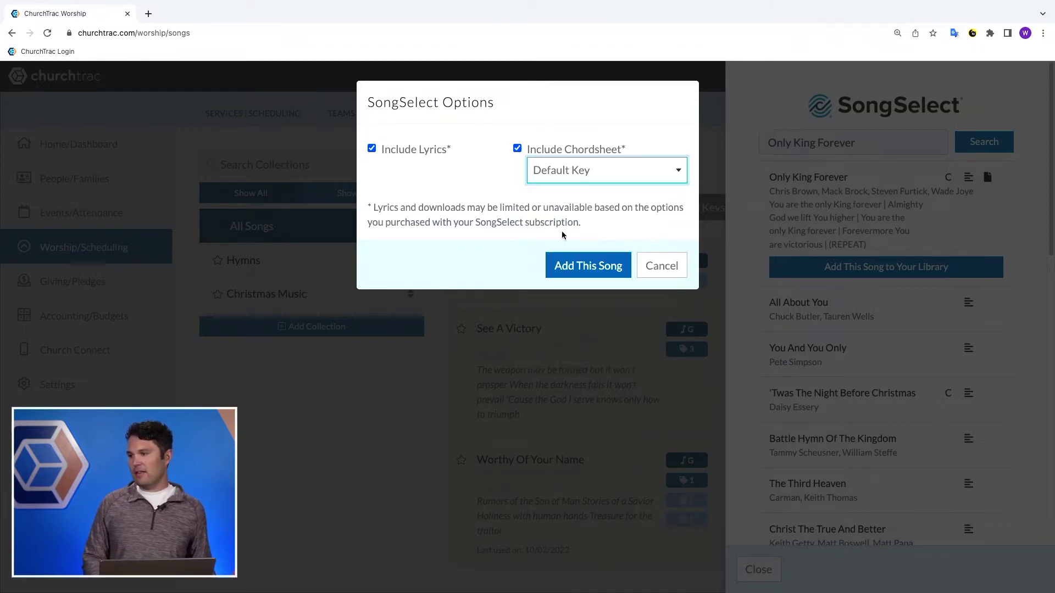
click(579, 269)
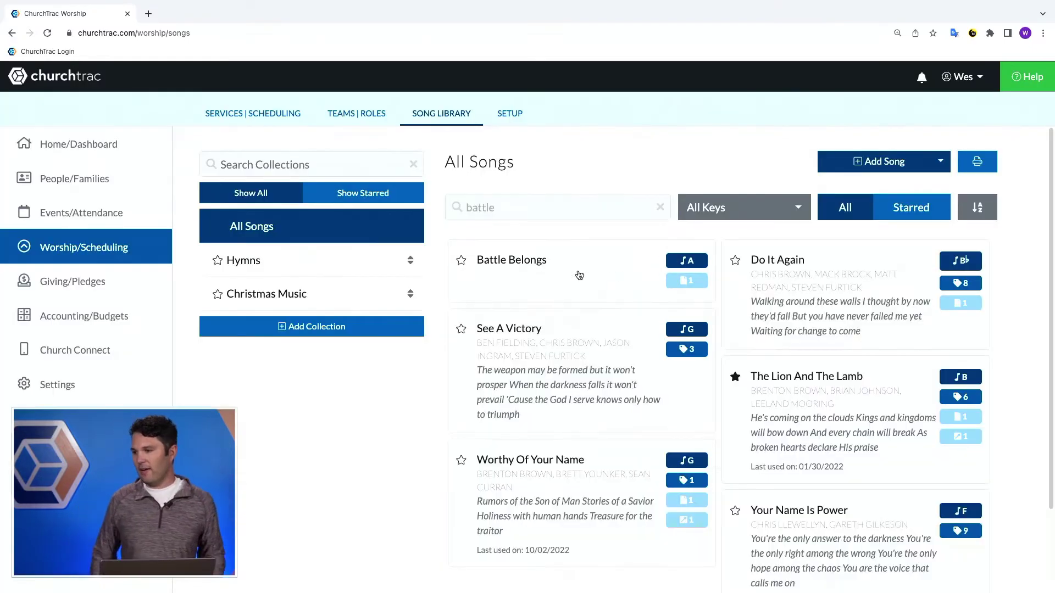
Replace the 'battle' song search with 'only king'.
click(560, 207)
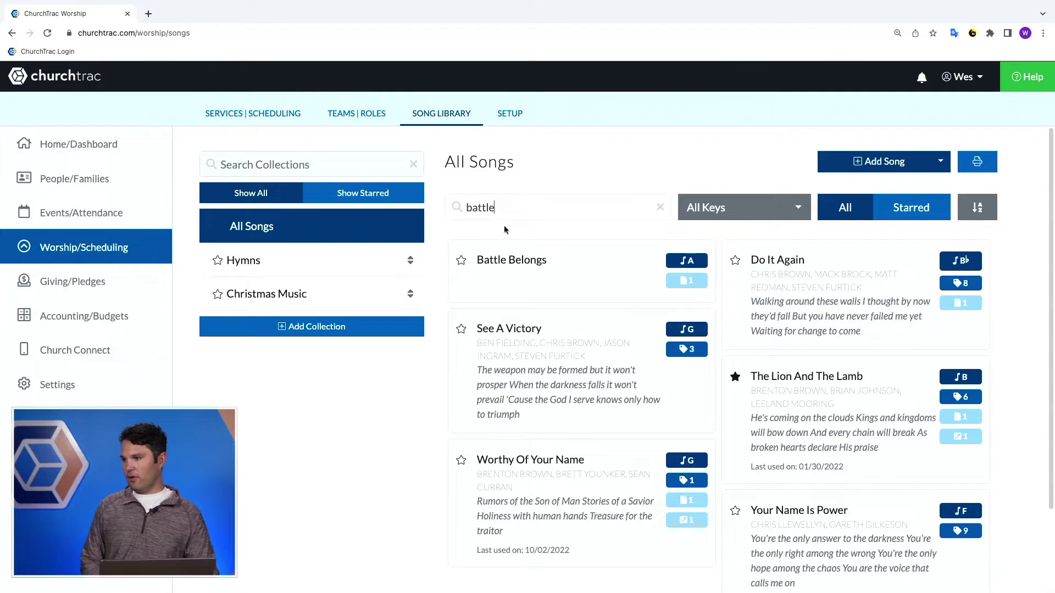
key(BackSpace)
key(BackSpace)
key(BackSpace)
key(BackSpace)
key(BackSpace)
key(BackSpace)
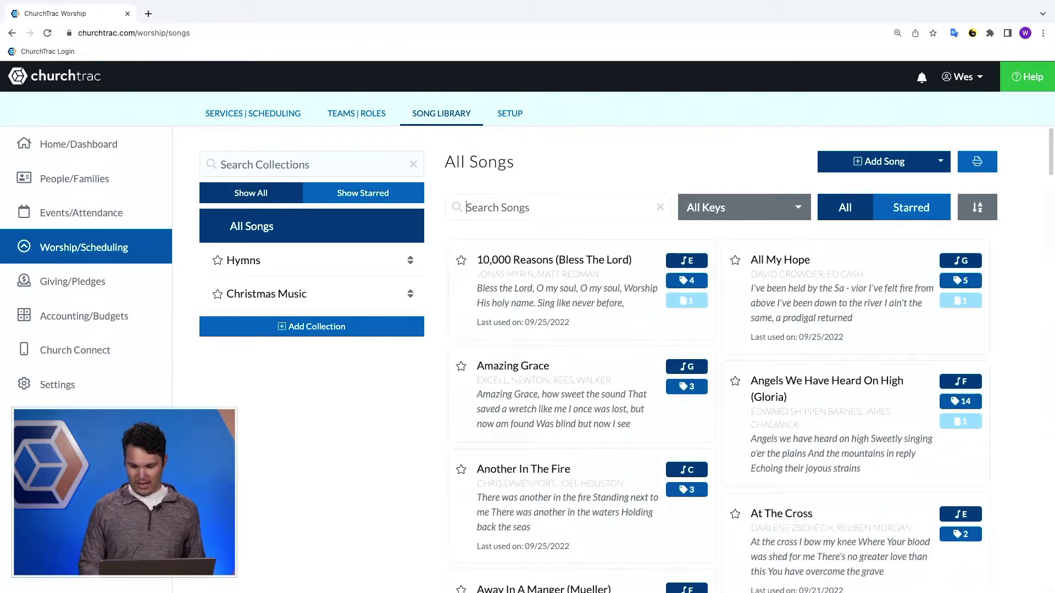
text(only king)
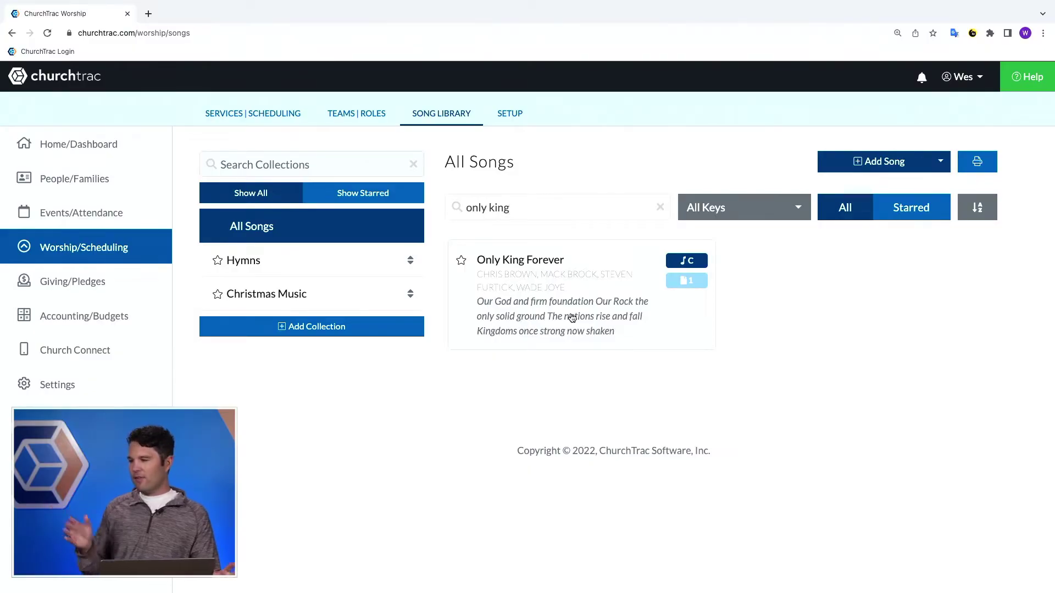
Add the YouTube video URL as an external link on Only King Forever and close its details.
click(585, 301)
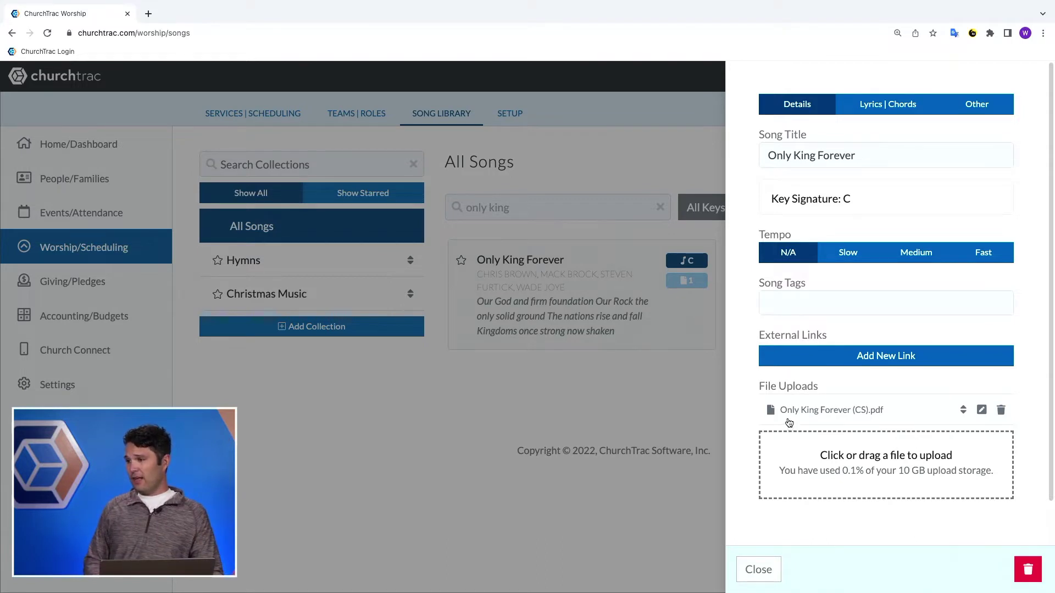
scroll(807, 424, down, 1)
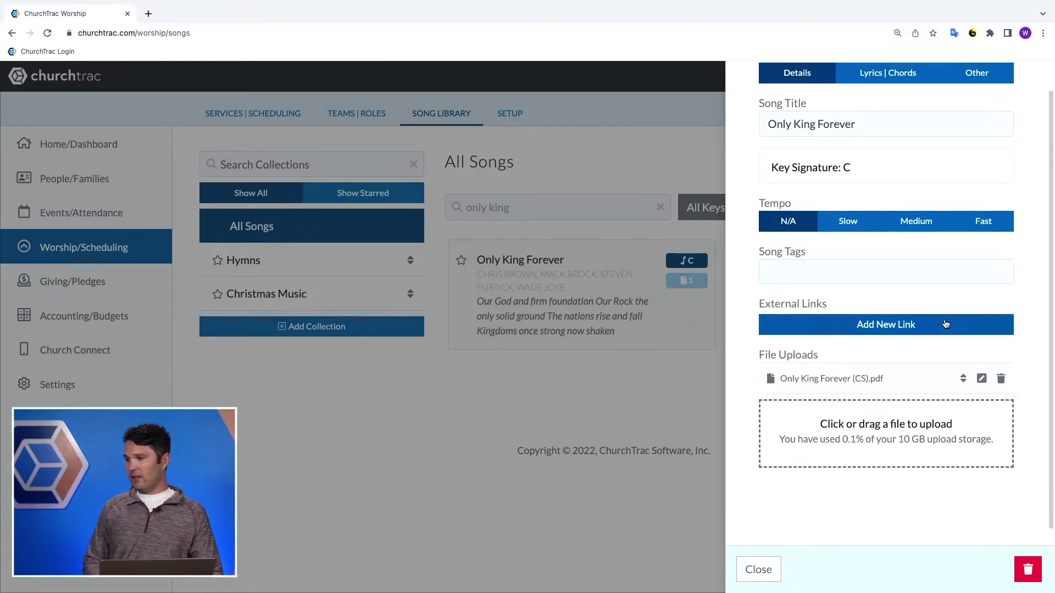
click(925, 327)
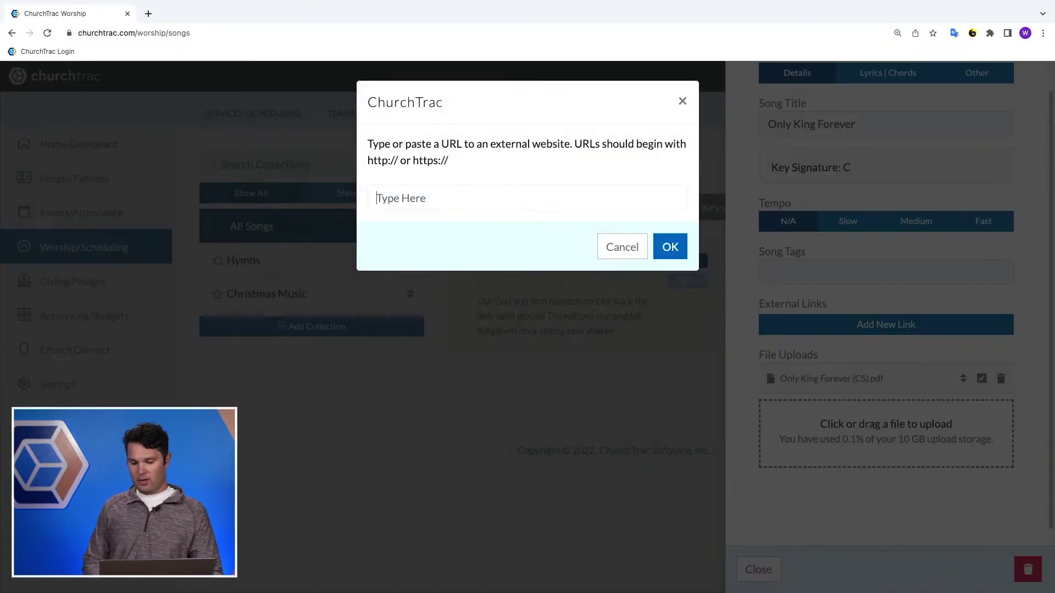
key(super+Tab)
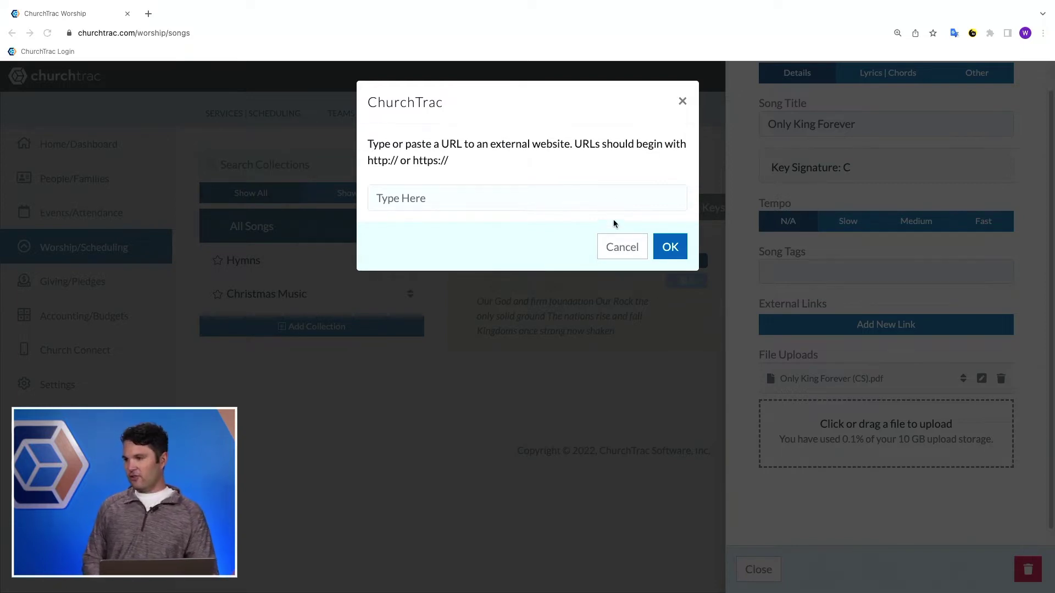
click(569, 197)
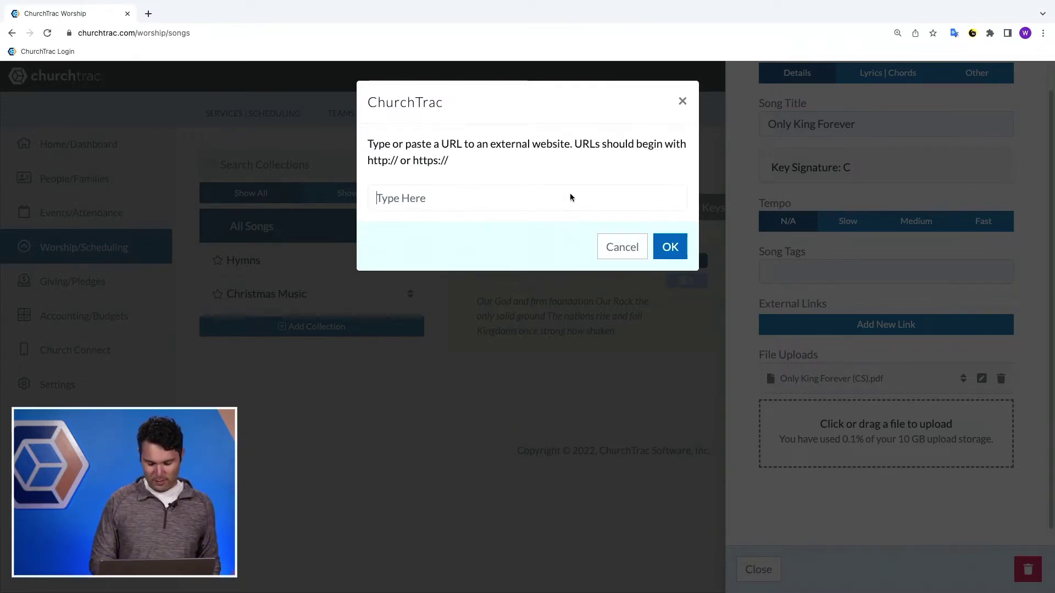
text(https://www.youtube.com/watch?v=qtvQNzPHn-w)
click(671, 250)
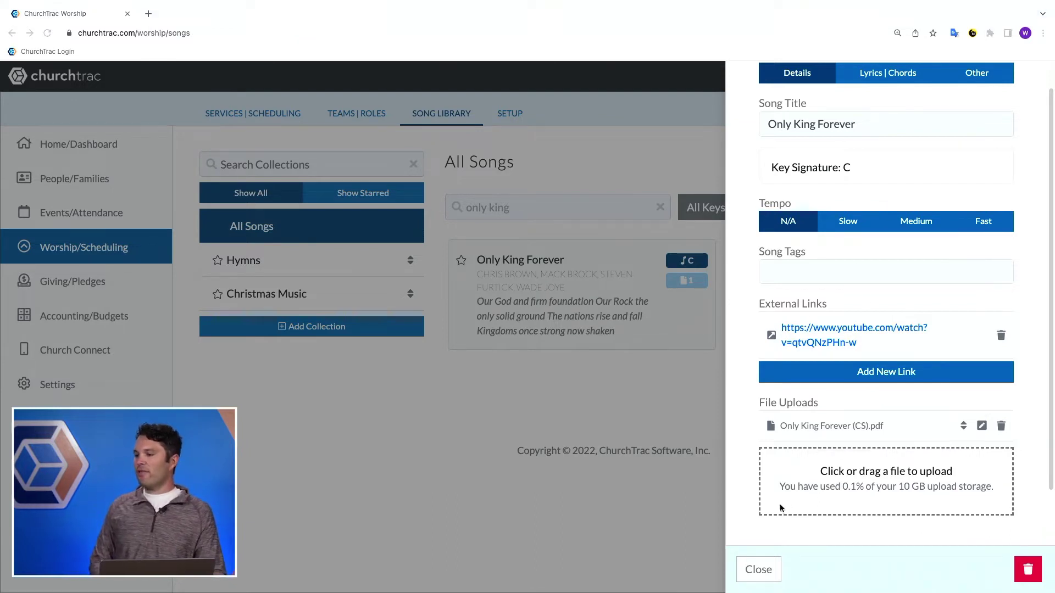
click(761, 569)
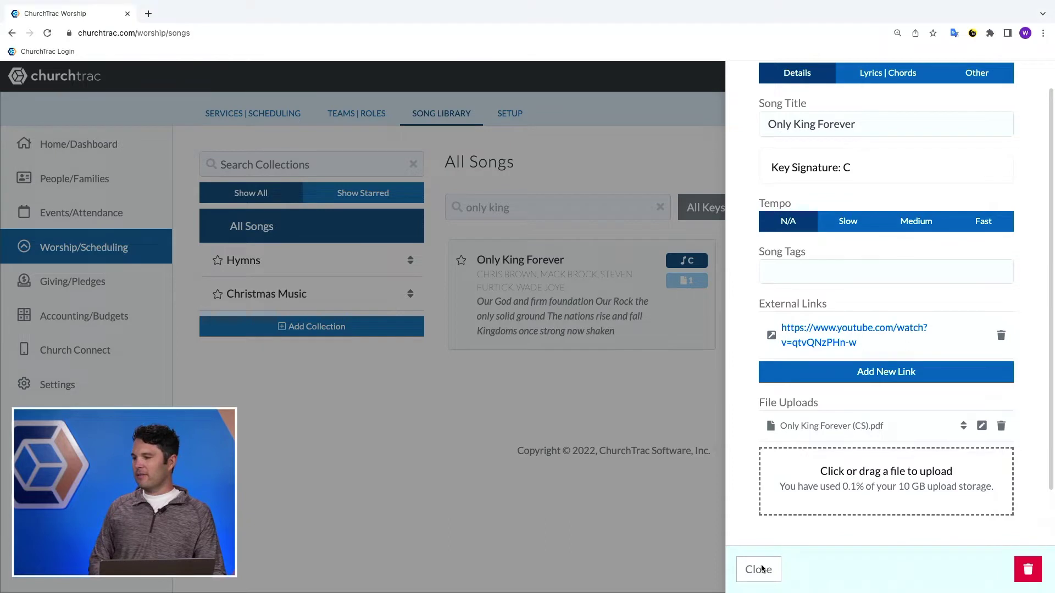
click(761, 569)
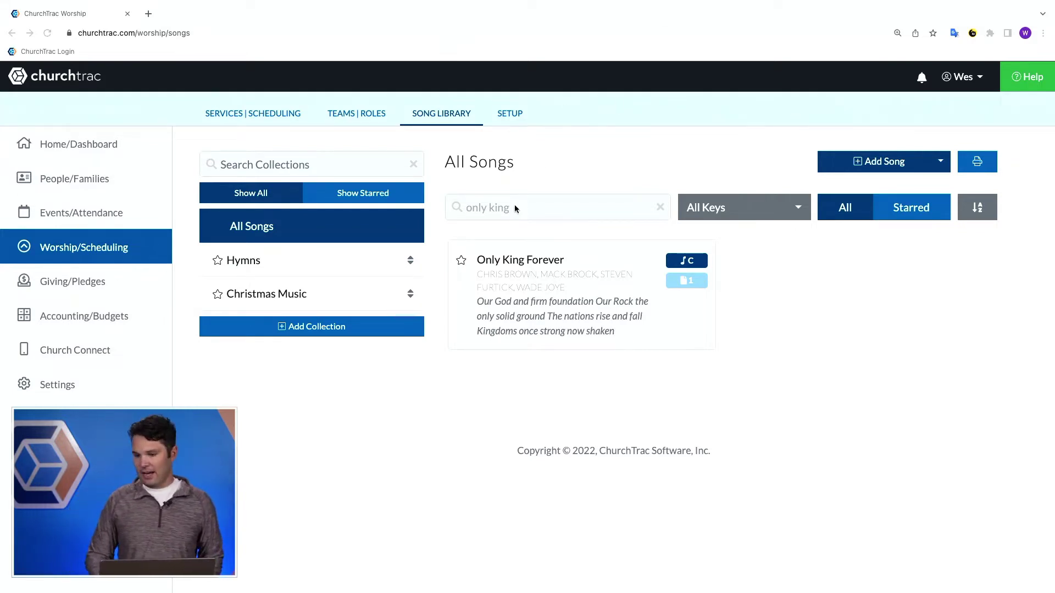
click(537, 202)
Swap the 'only king' search for 'grace', then clear the search.
key(BackSpace)
key(BackSpace)
key(BackSpace)
key(BackSpace)
key(BackSpace)
key(BackSpace)
key(BackSpace)
key(BackSpace)
key(BackSpace)
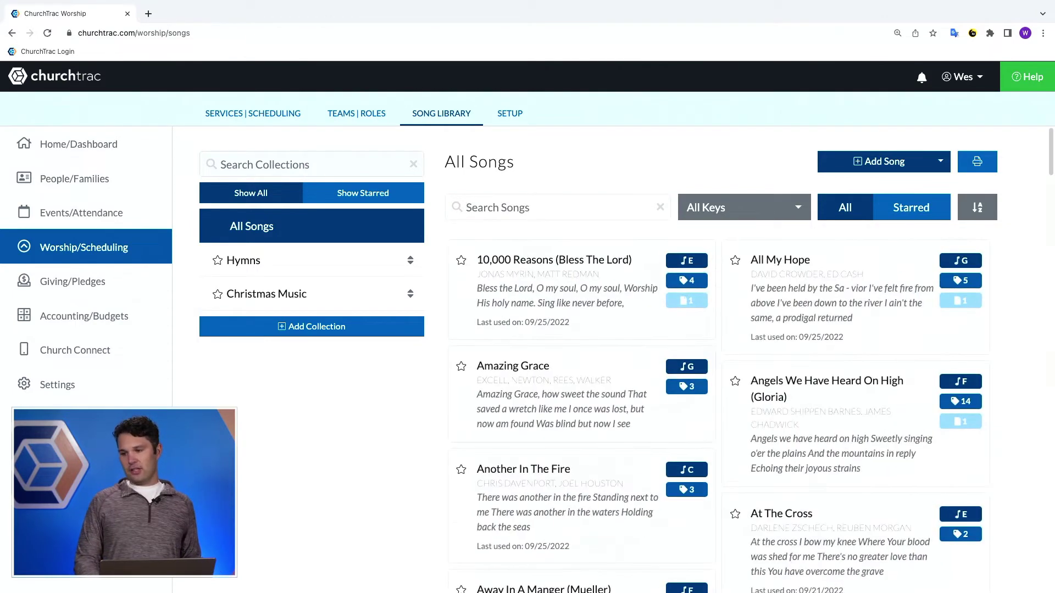
text(grace)
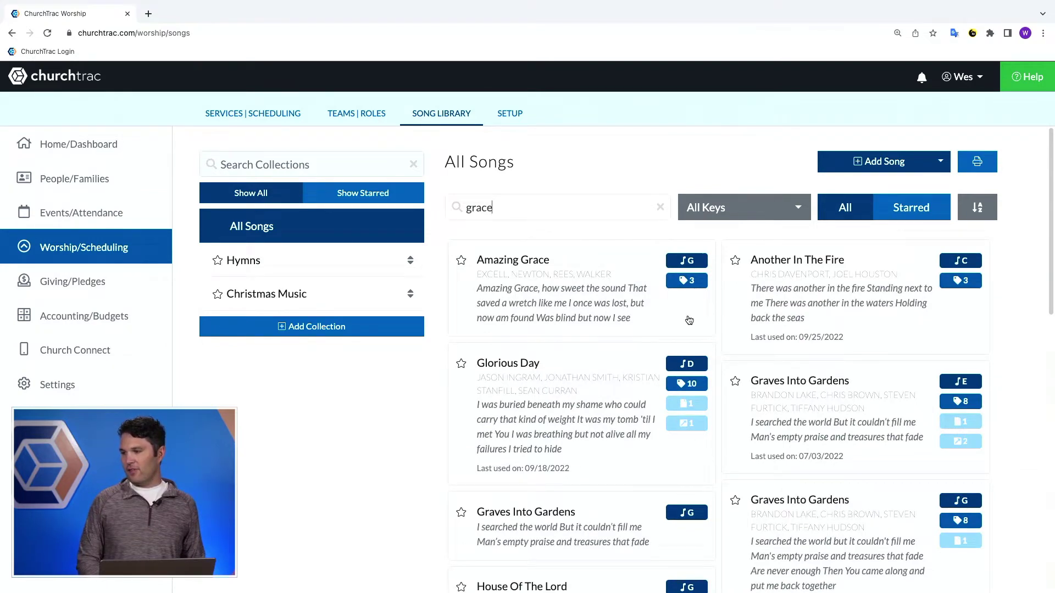
click(660, 207)
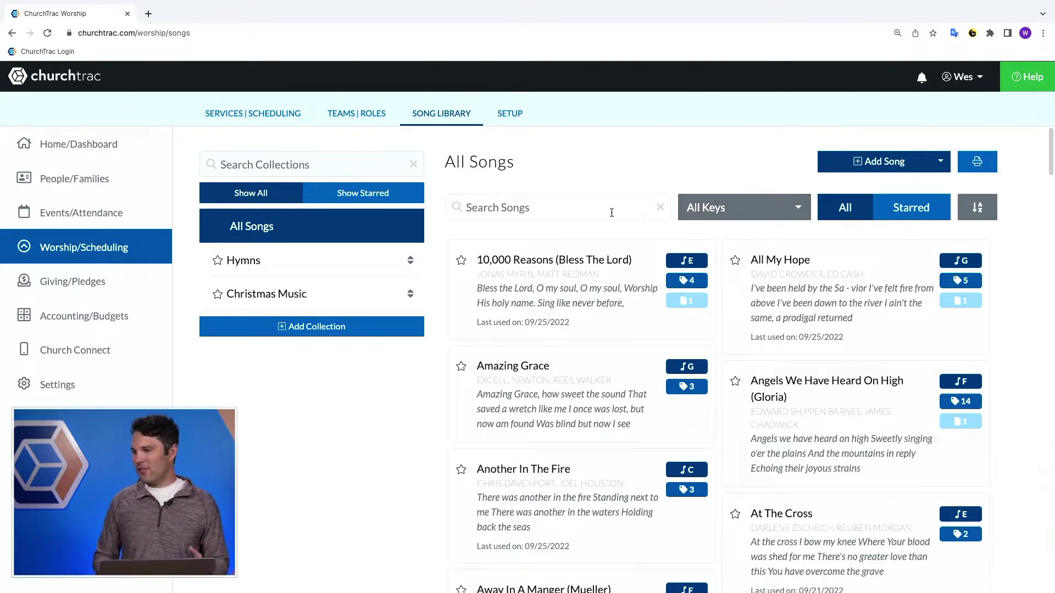
Filter songs by key D, then C, then All Keys; glance at Starred before showing All songs.
click(745, 213)
click(802, 307)
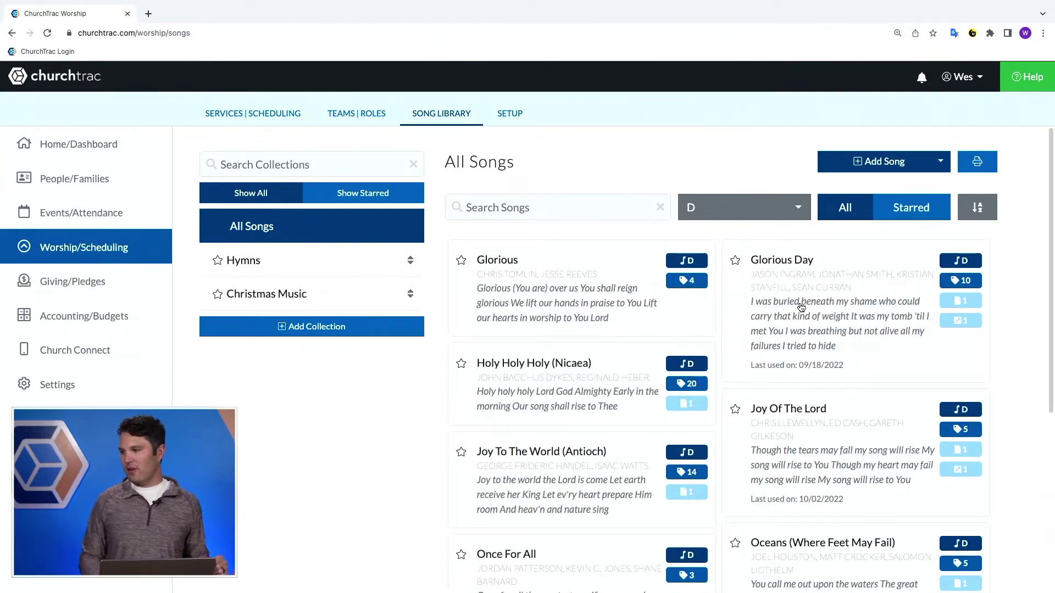
click(803, 218)
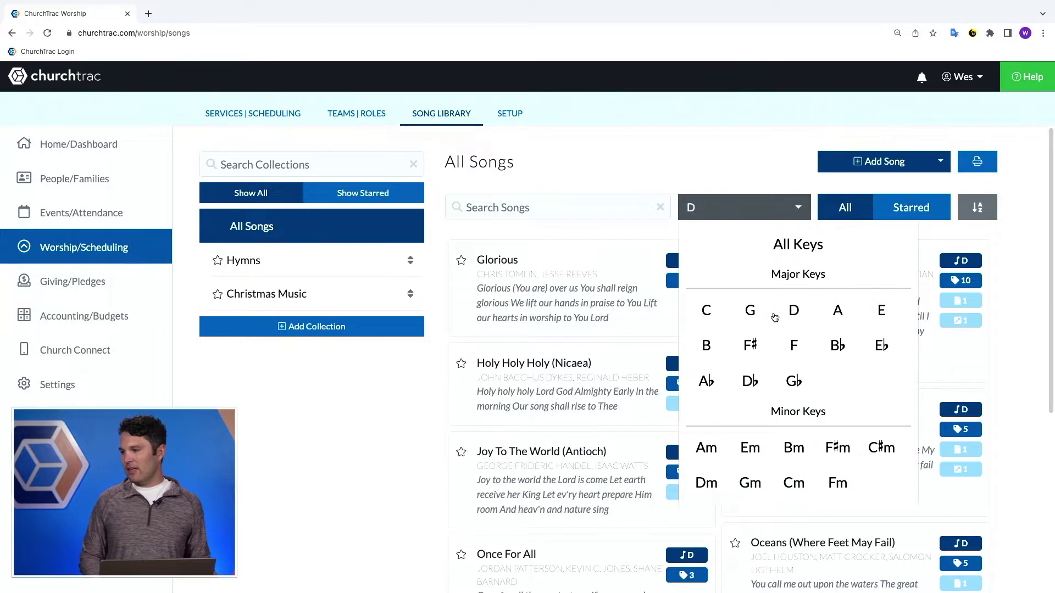
click(711, 310)
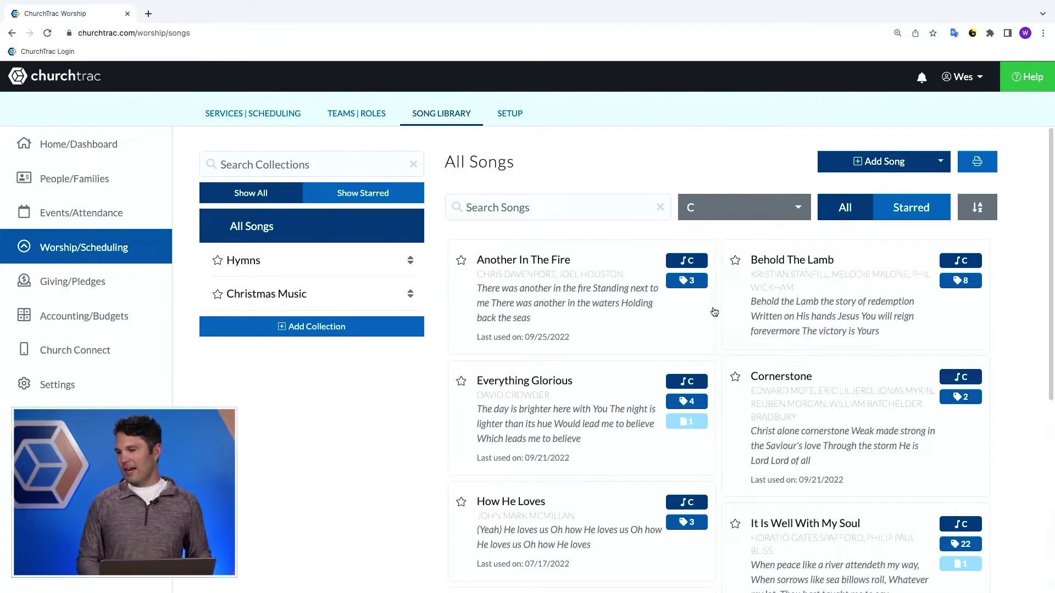
click(801, 213)
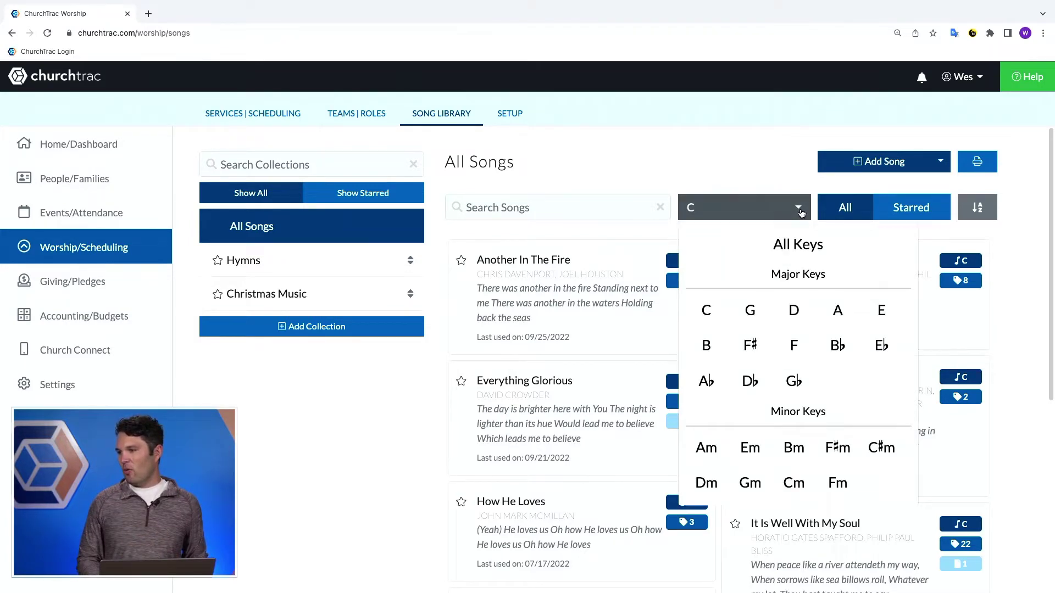
click(804, 260)
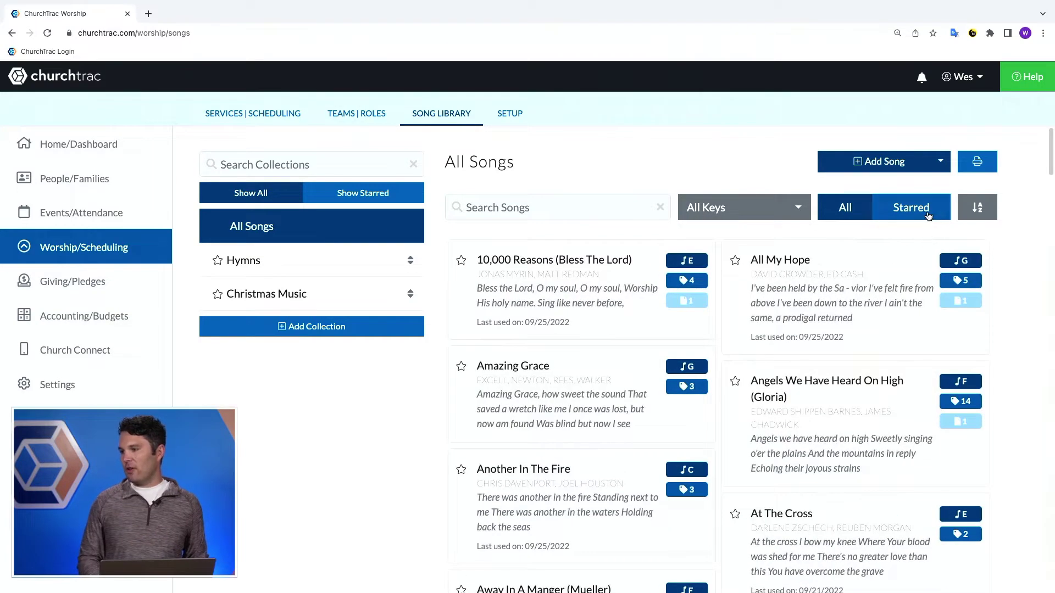
click(928, 216)
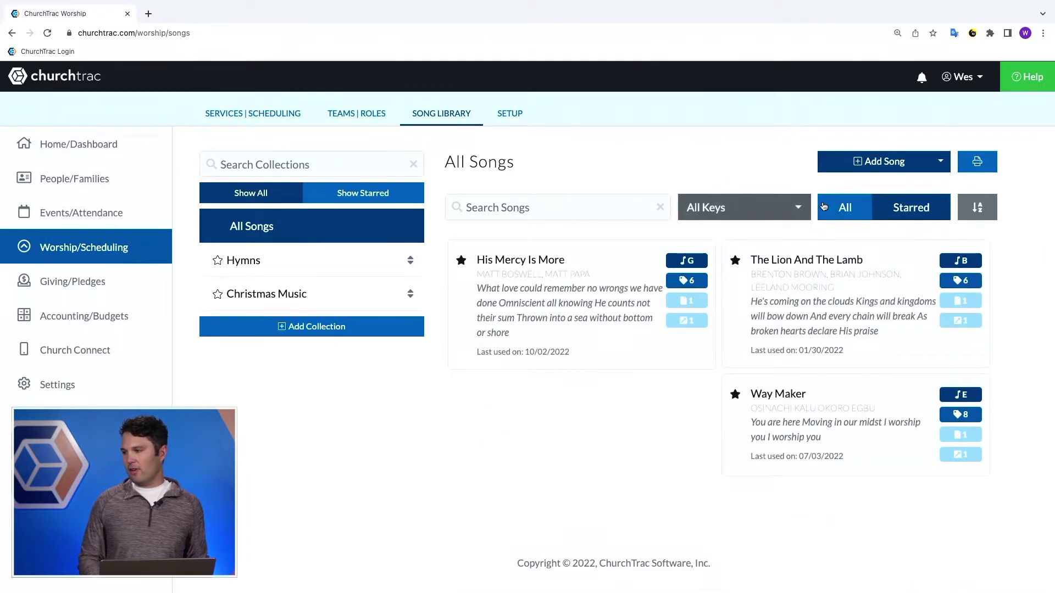
click(851, 210)
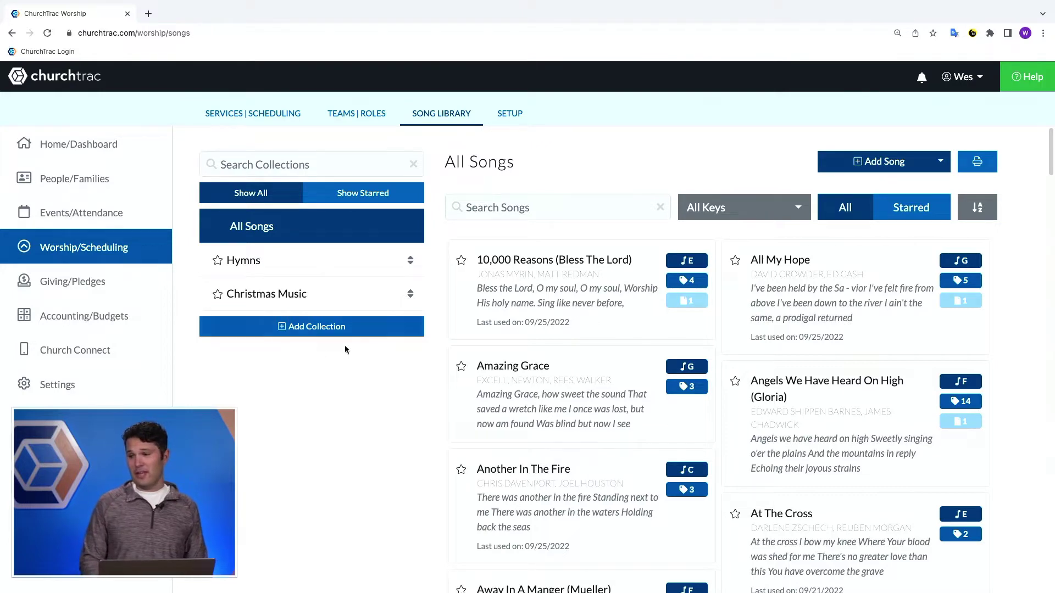
Create a new song collection named with the presenter's name plus 'Fav Music'.
click(295, 330)
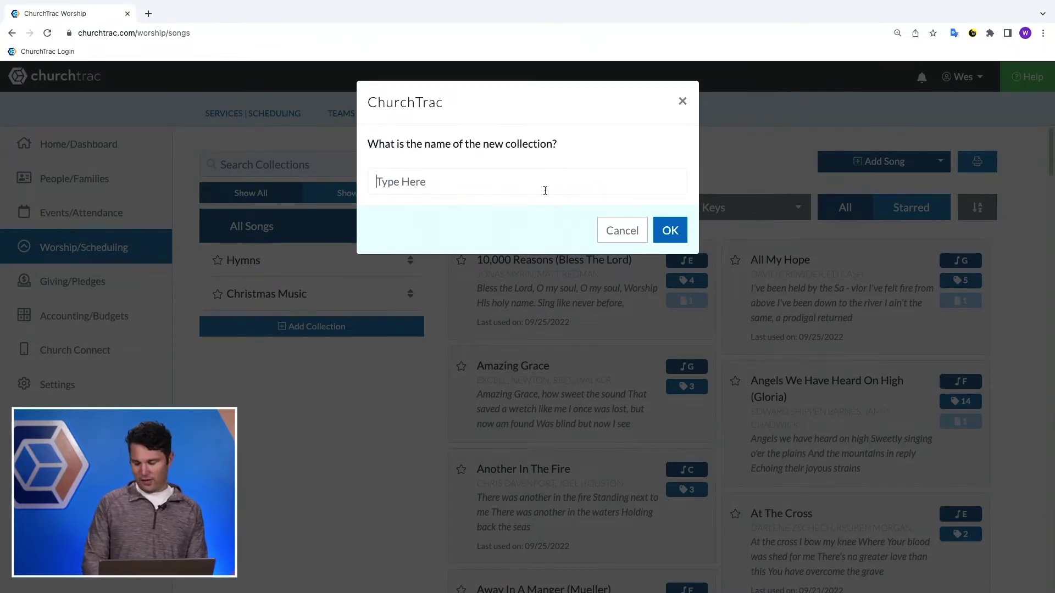
text(Wes')
key(BackSpace)
text(Fav Music)
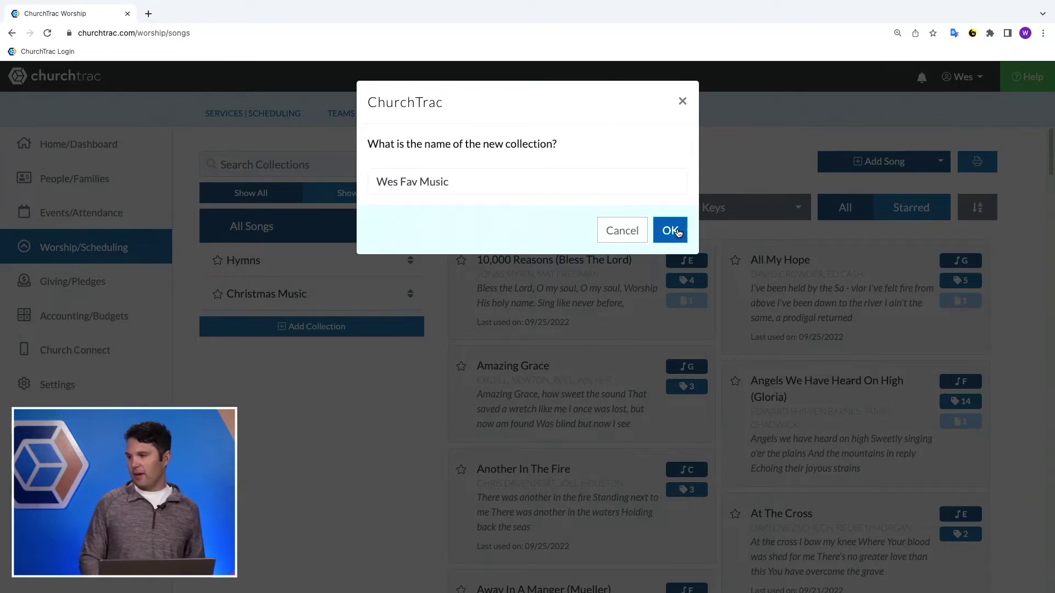
click(680, 233)
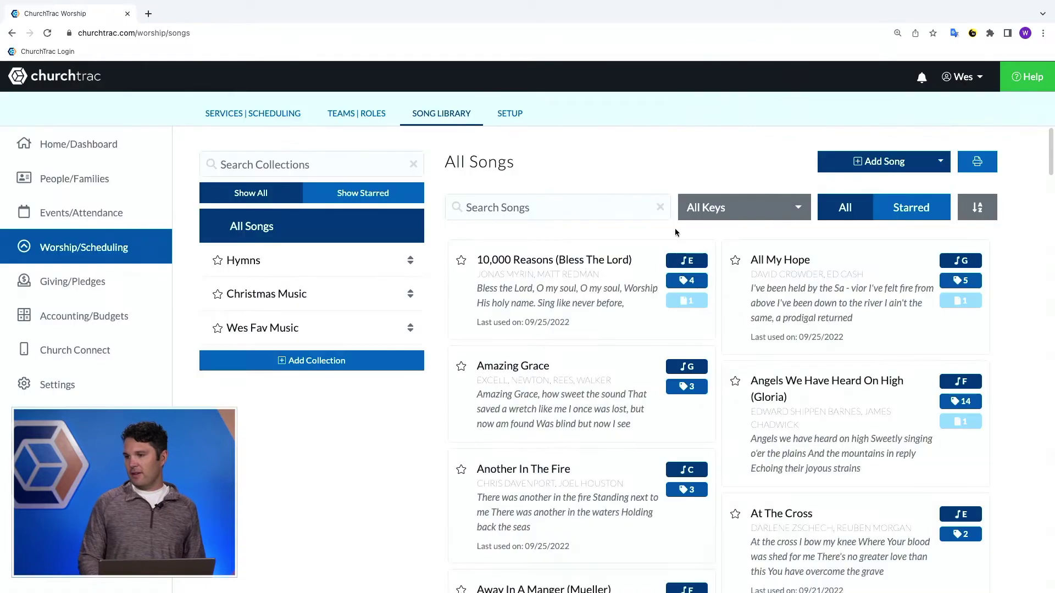
Add 10,000 Reasons, Amazing Grace, Another In The Fire, Battle Belongs and Build My Life to the collection.
click(367, 333)
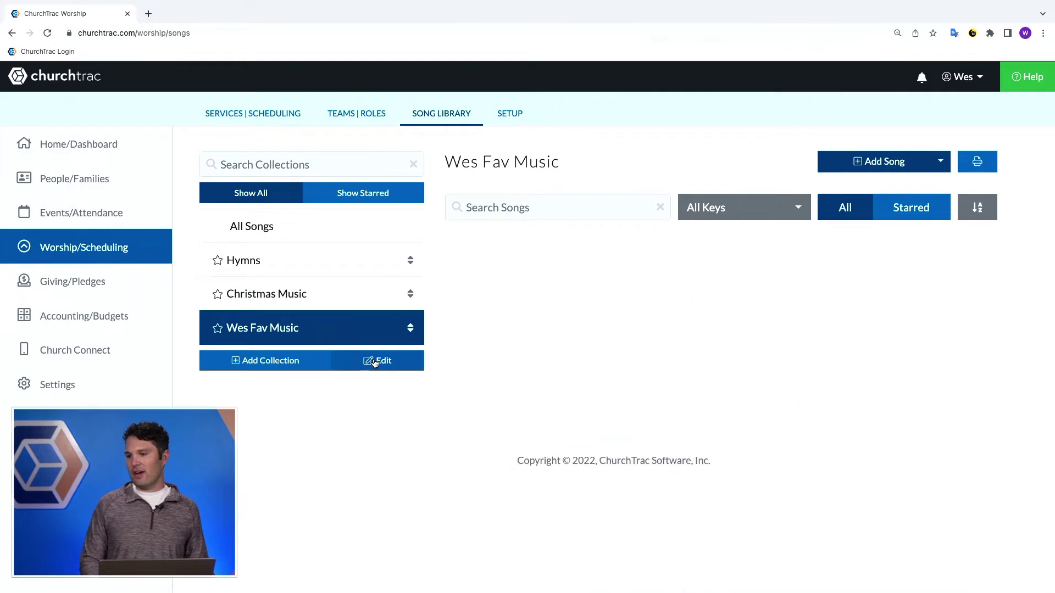
click(373, 362)
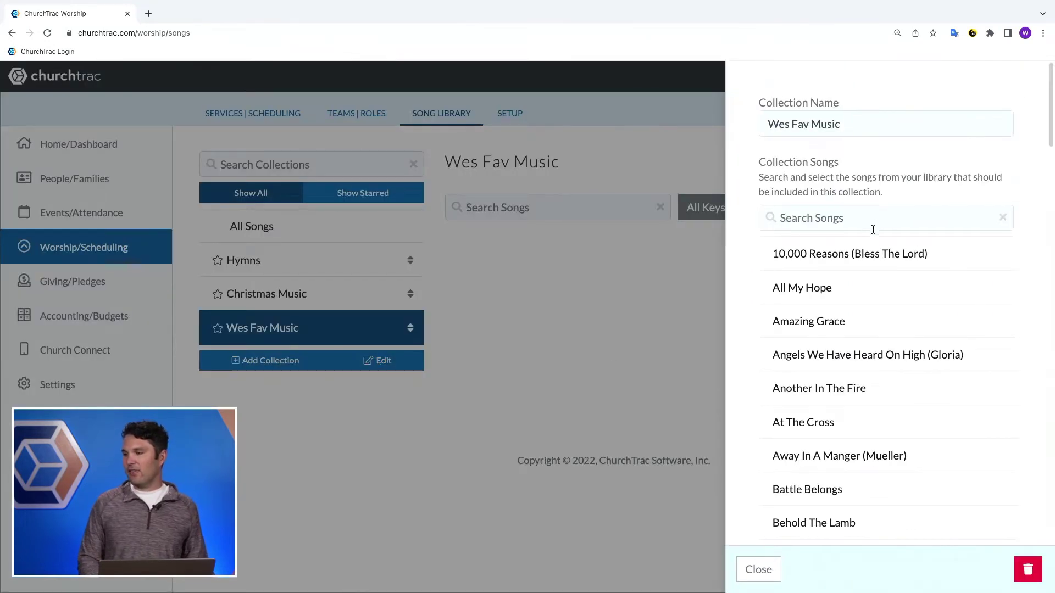
scroll(862, 266, down, 1)
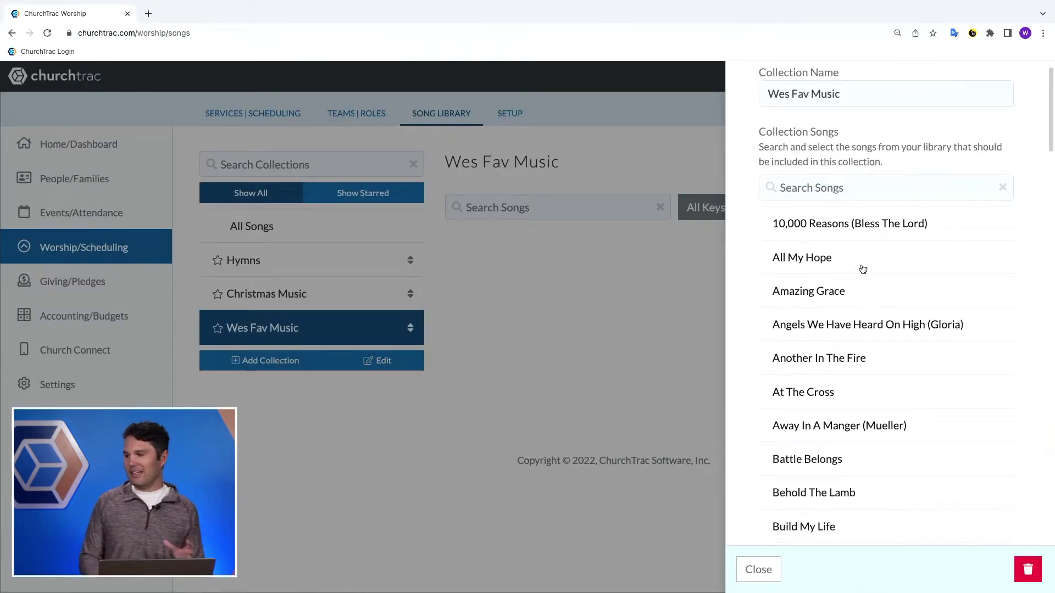
click(860, 223)
click(859, 291)
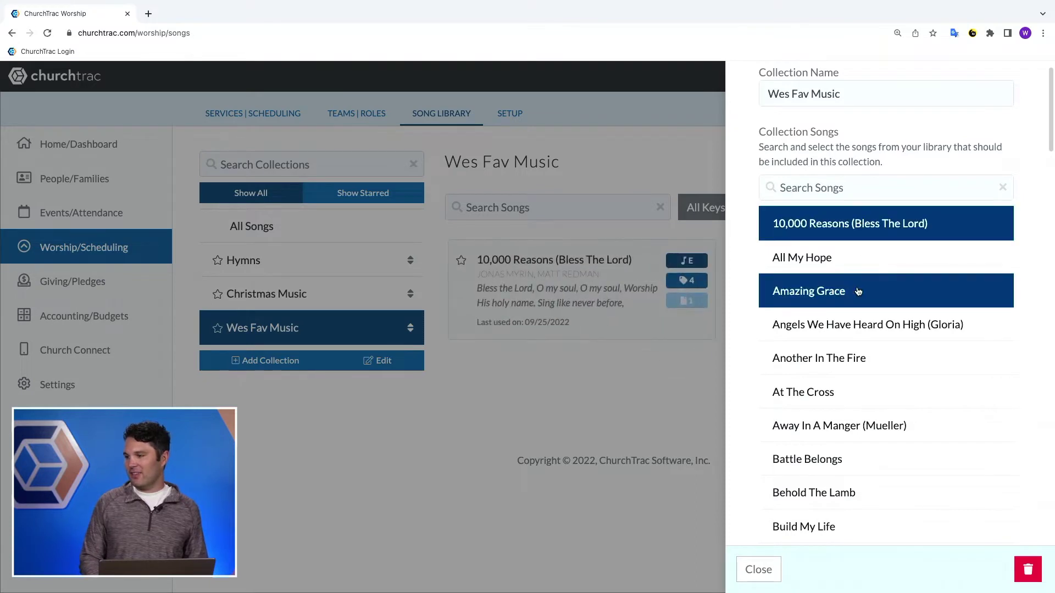
click(862, 358)
scroll(878, 337, down, 3)
click(867, 324)
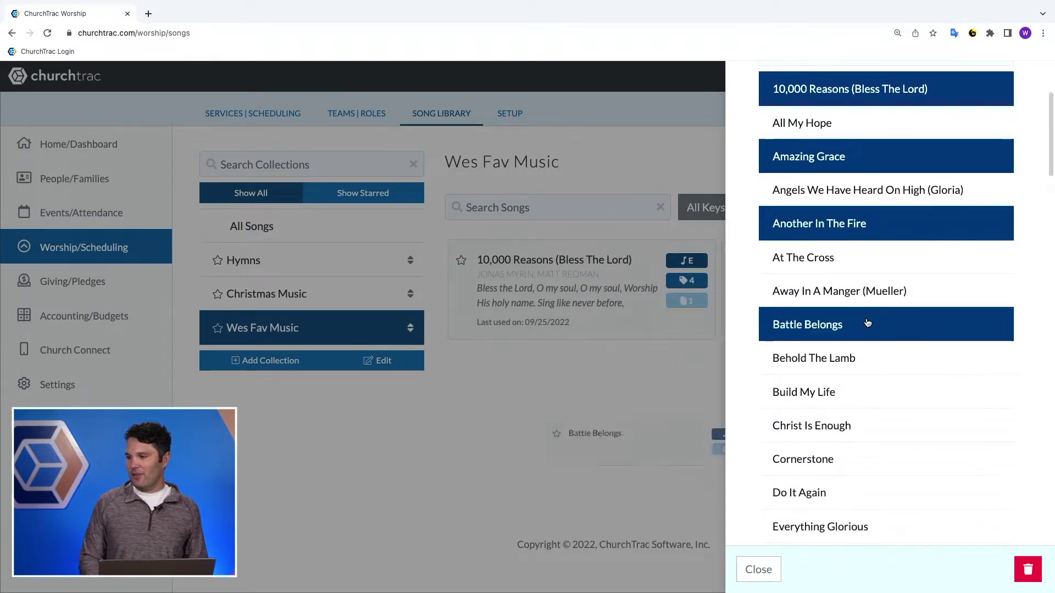
click(855, 399)
Add Everything Glorious, Glorious Day, two Graves Into Gardens versions and Here I Am To Worship, then close.
scroll(855, 401, down, 4)
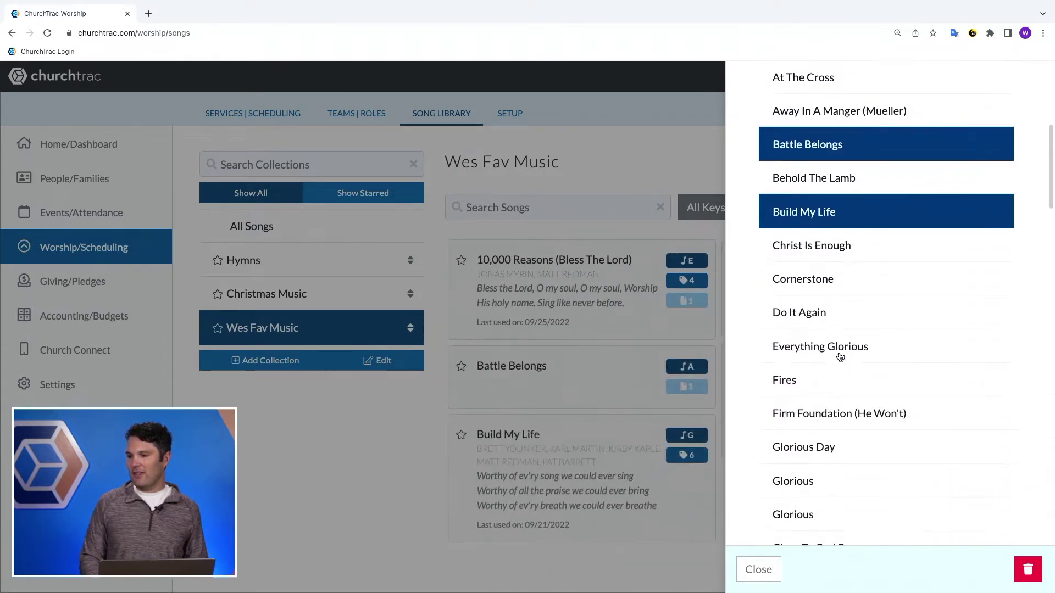
click(839, 357)
click(843, 443)
scroll(845, 440, down, 7)
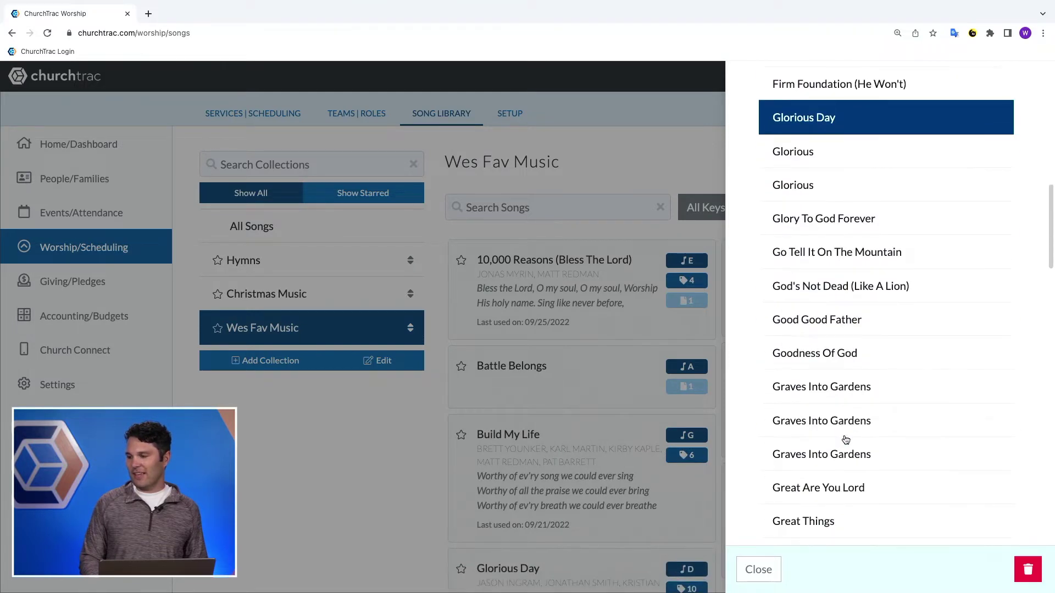
click(845, 436)
click(845, 463)
scroll(846, 465, down, 4)
click(846, 468)
scroll(845, 469, down, 3)
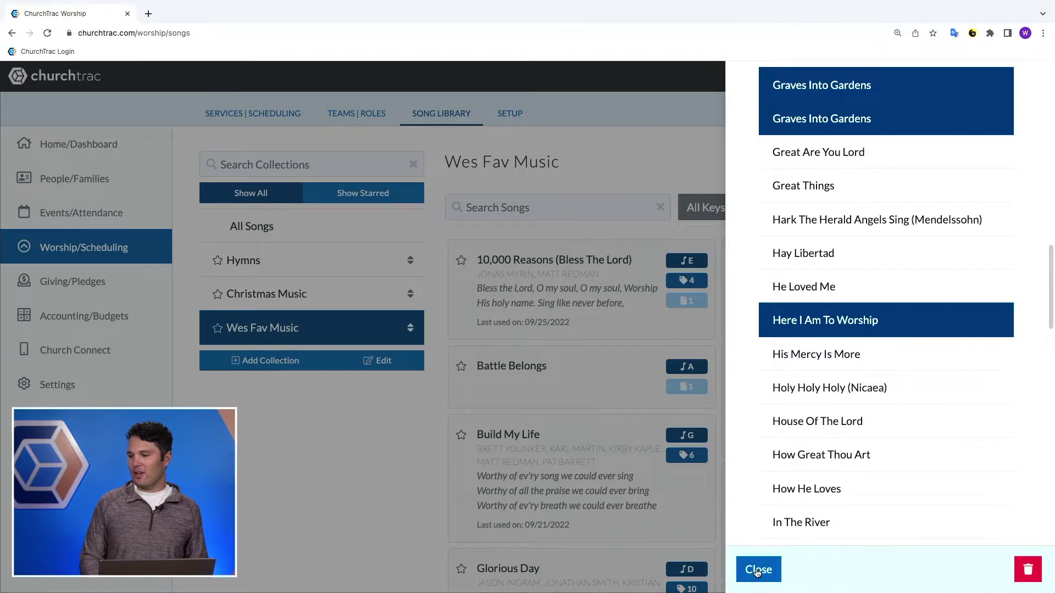
click(759, 570)
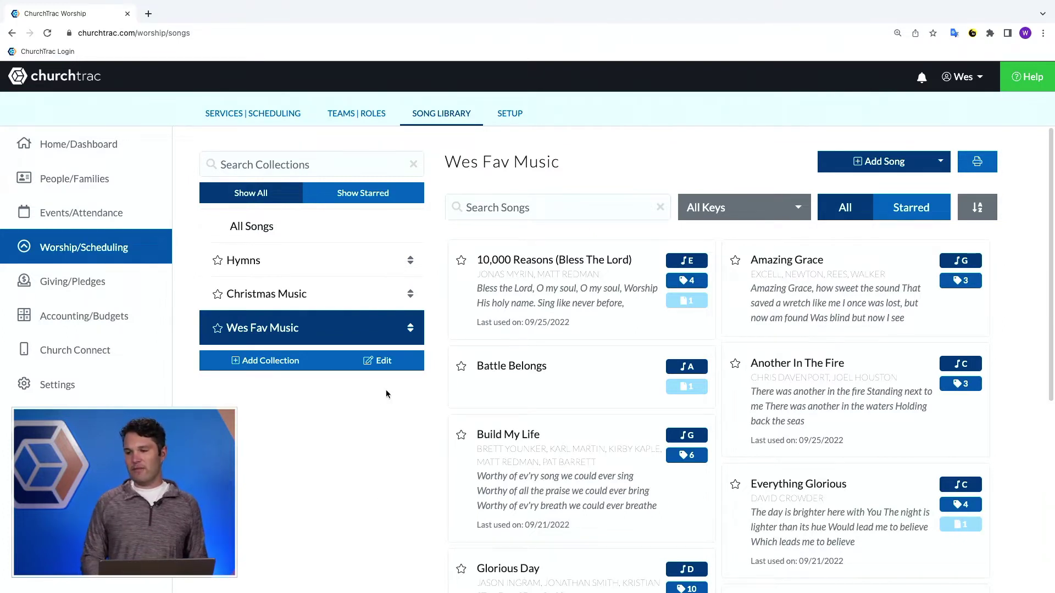
Open the Christmas Music collection to list songs like Angels We Have Heard On High.
click(318, 283)
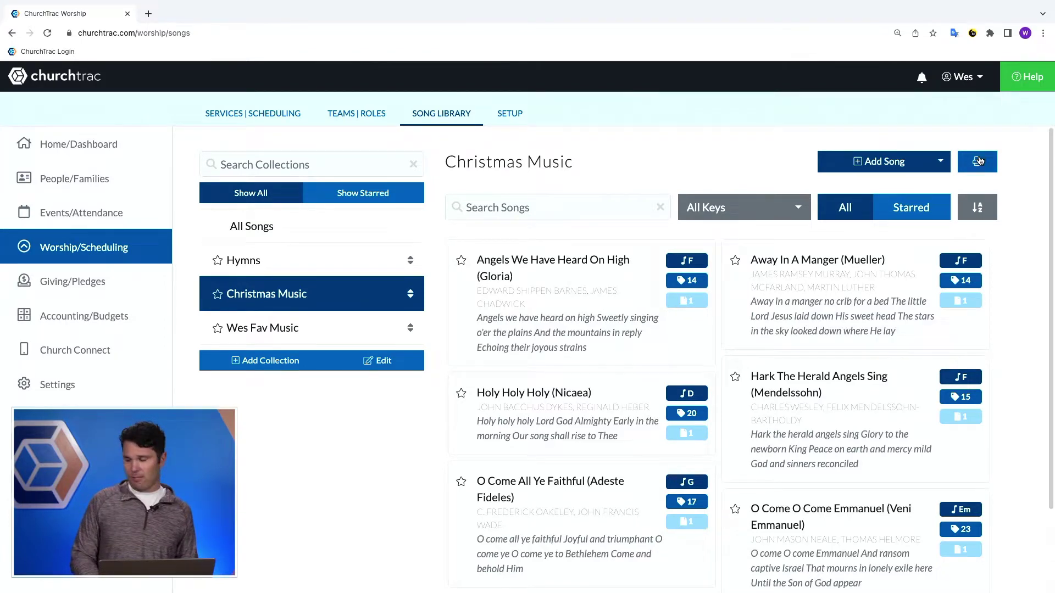
click(979, 161)
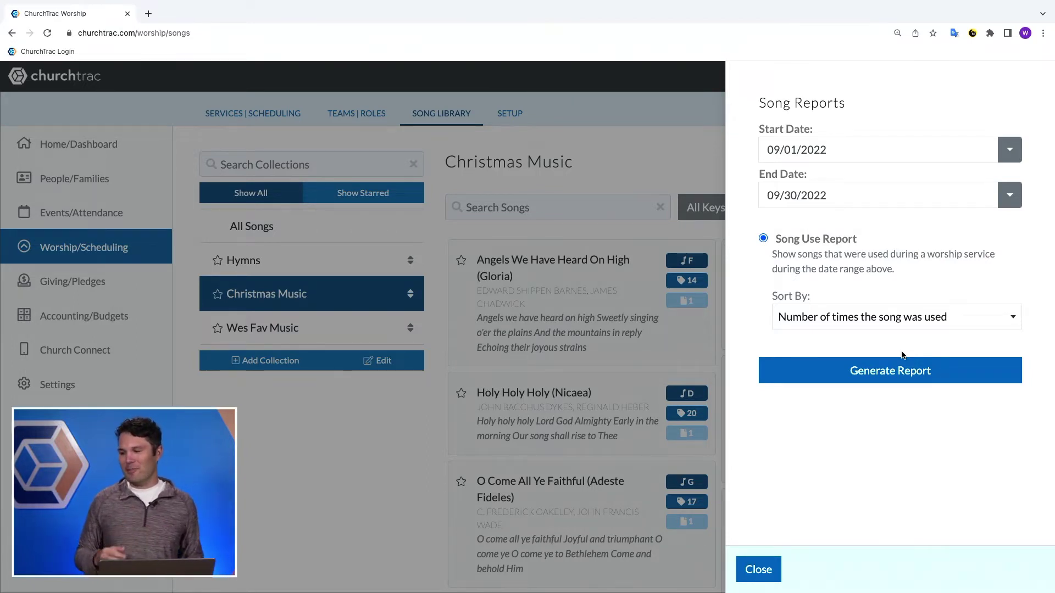
click(759, 570)
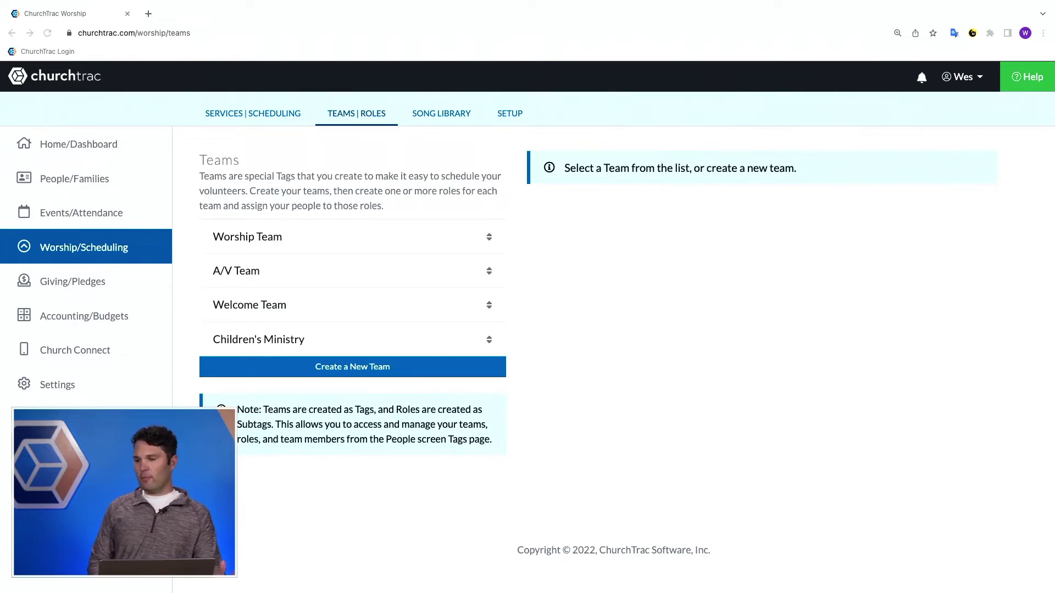
Go to the Teams | Roles list and begin creating a new team.
click(381, 387)
click(363, 368)
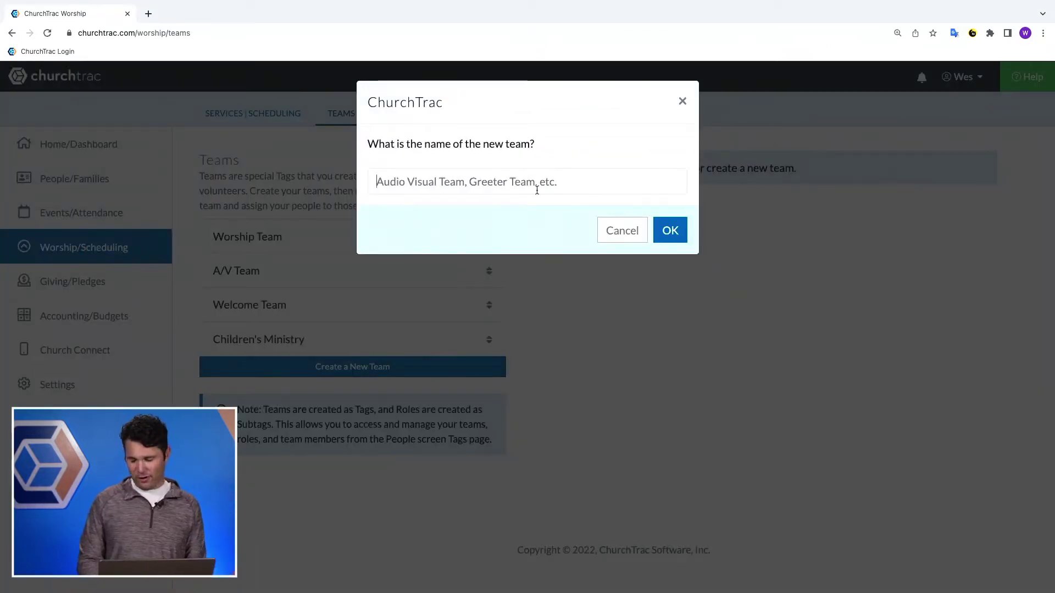
Name the new team 'Hospitality Team' and confirm it.
text(Hosp)
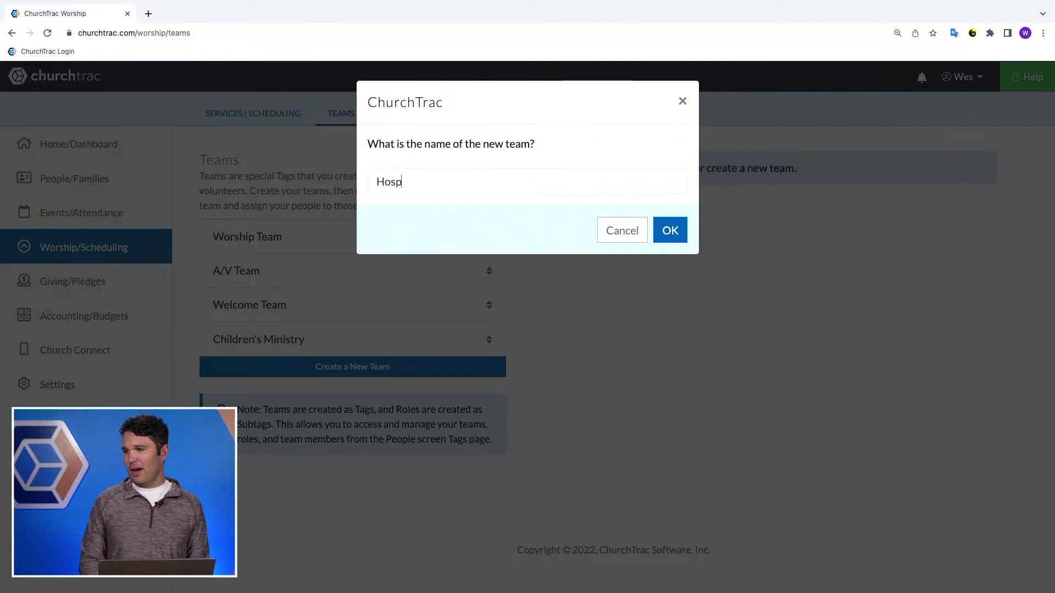
text(itality Team)
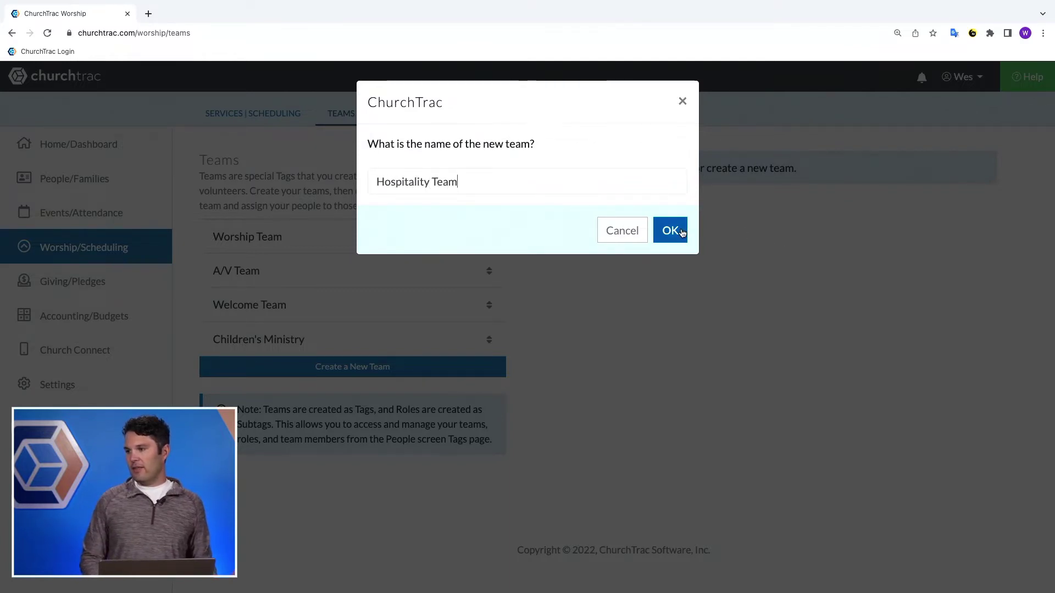
click(681, 233)
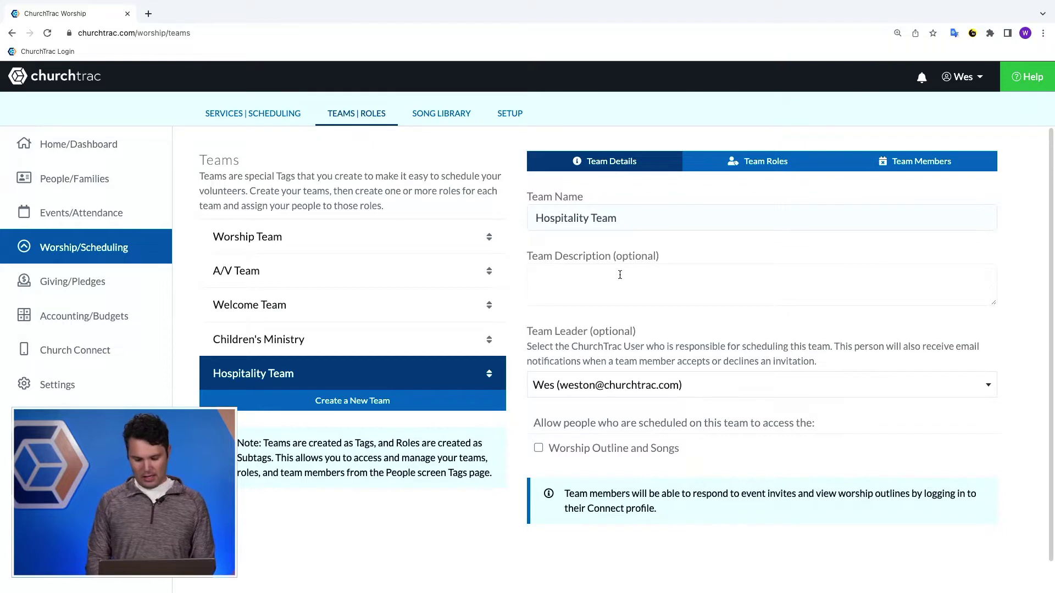
Describe the team as handling all service food items like coffee and bagels, and pick another user as leader.
text(This team is in charge)
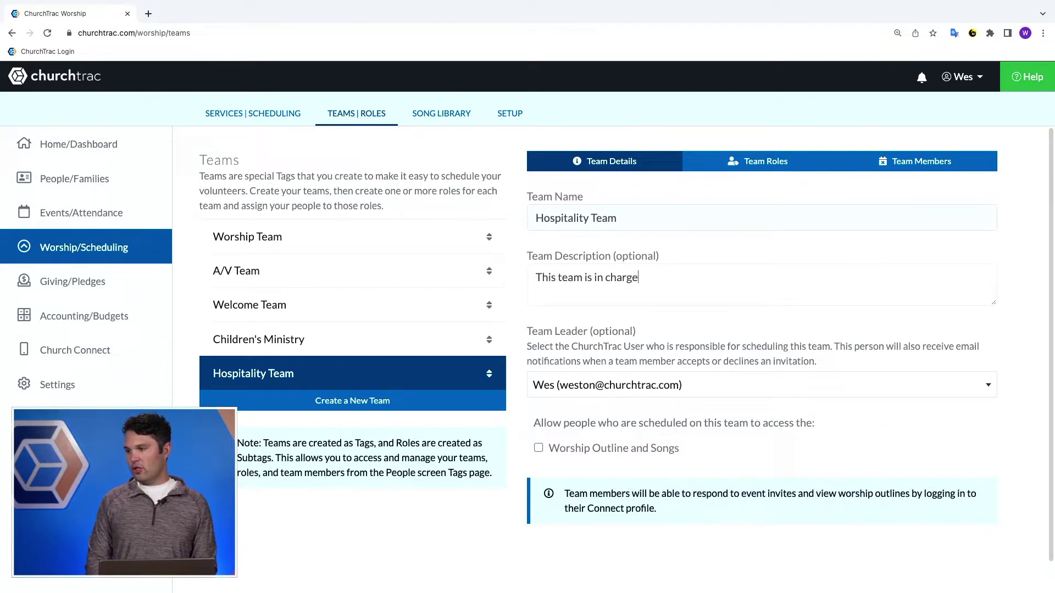
text( of all fo)
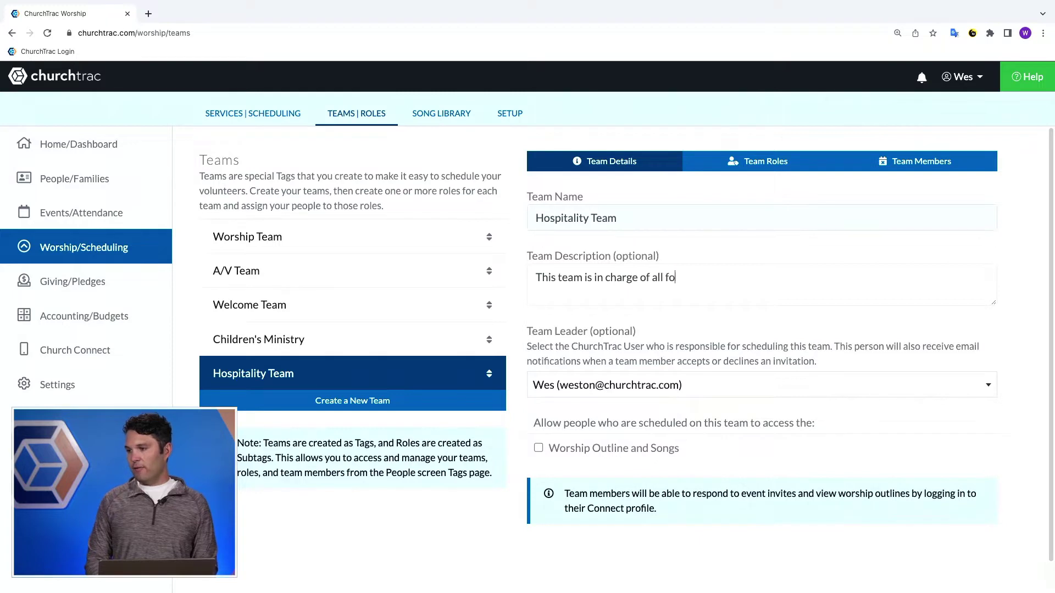
text(od related items for serv)
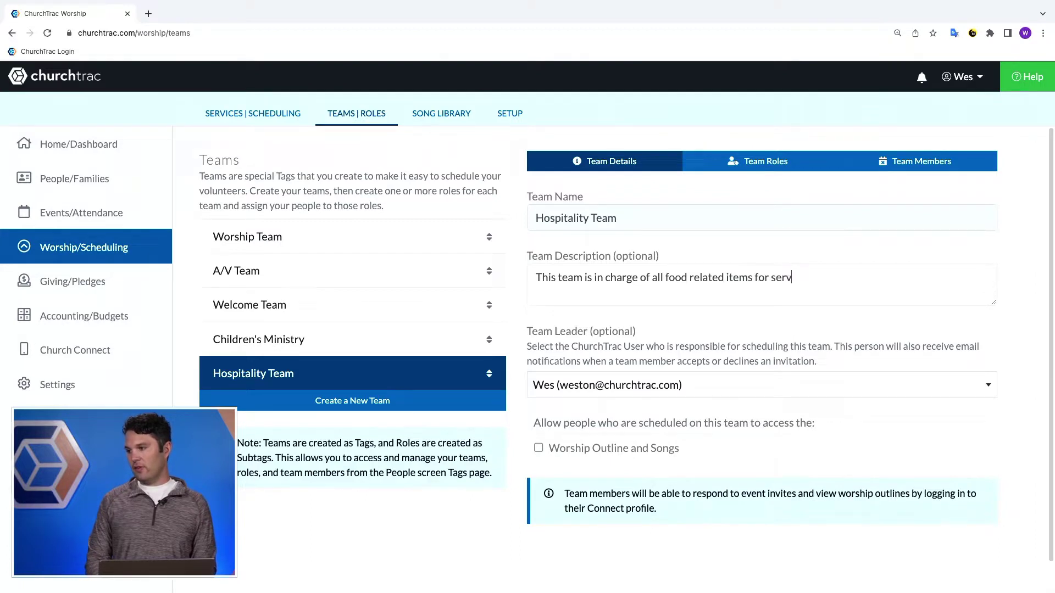
text(ices. Coffee, )
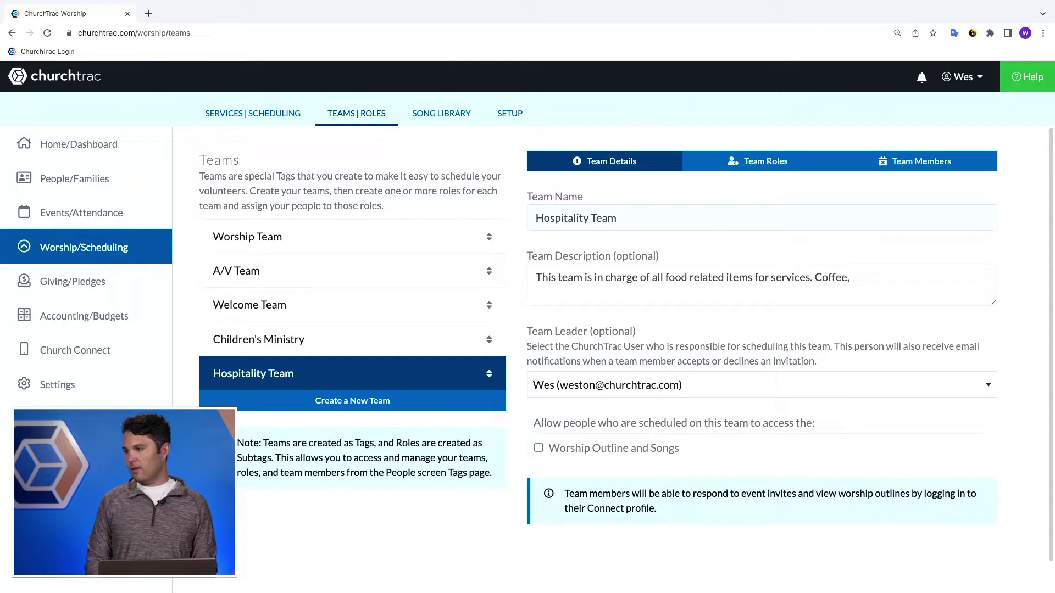
text(Babe)
key(BackSpace)
key(BackSpace)
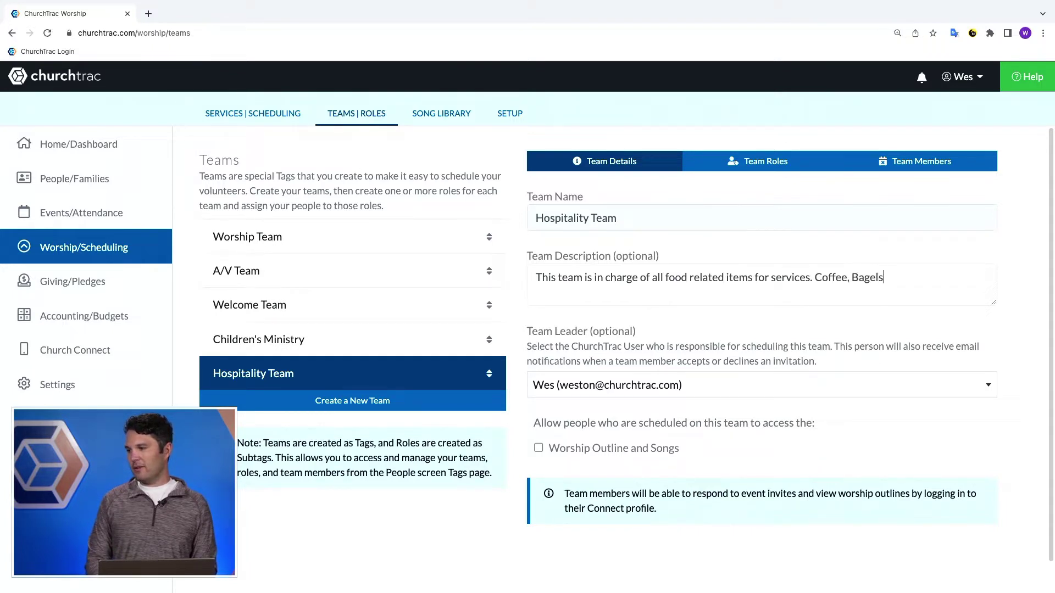
text(gels, ...)
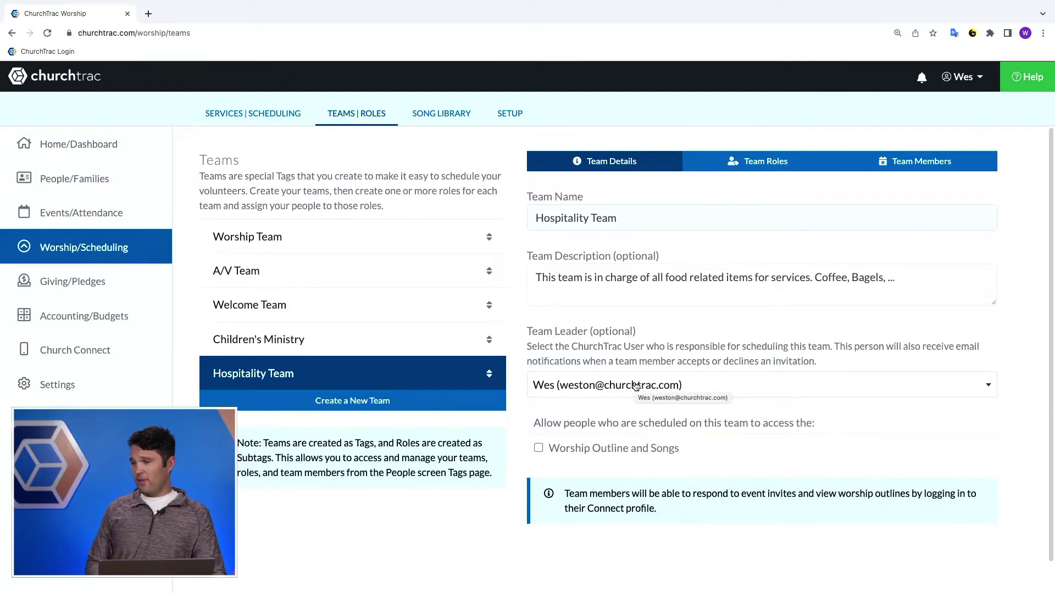
click(636, 386)
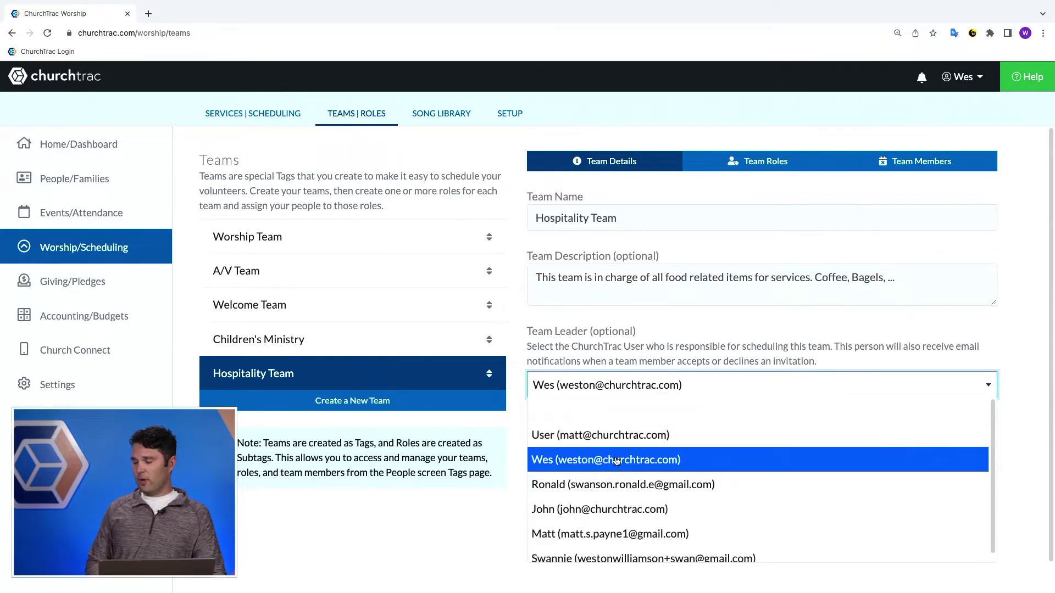
click(619, 439)
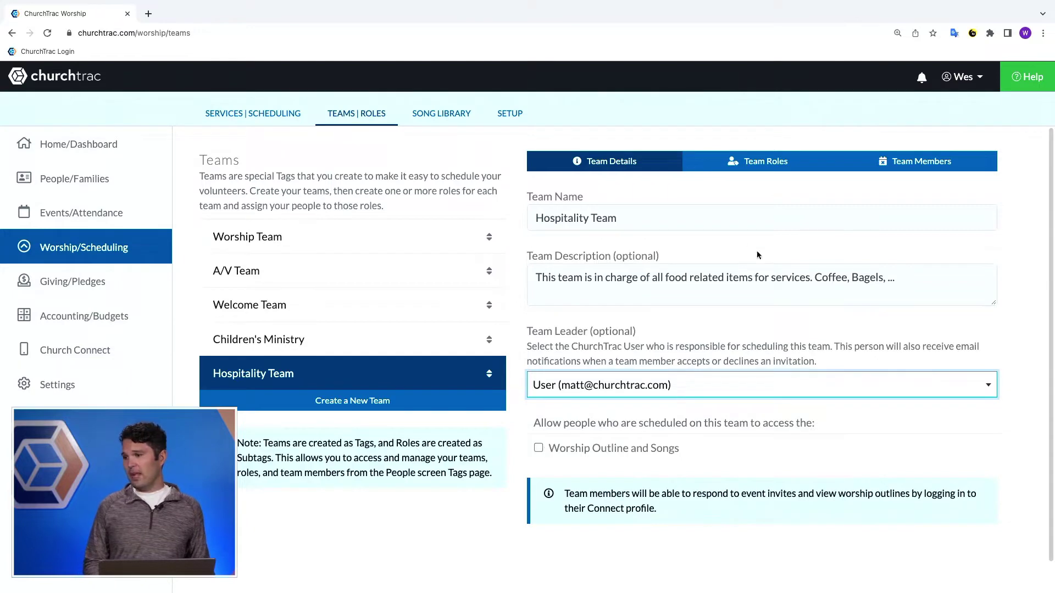
Toggle the worship outline access on Children's Ministry, then show the Hospitality Team's empty roles.
click(319, 341)
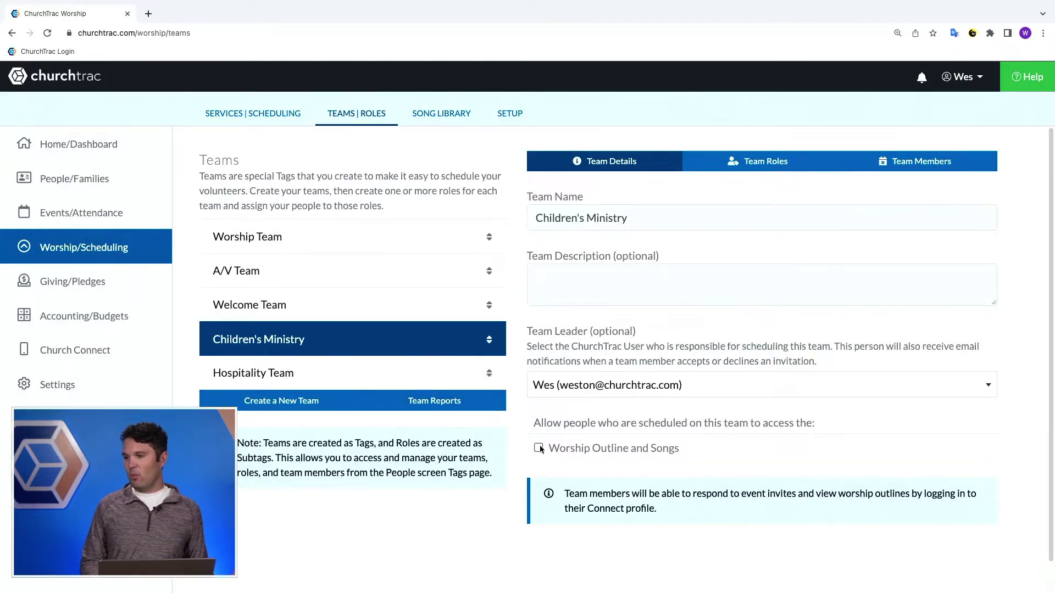
click(539, 448)
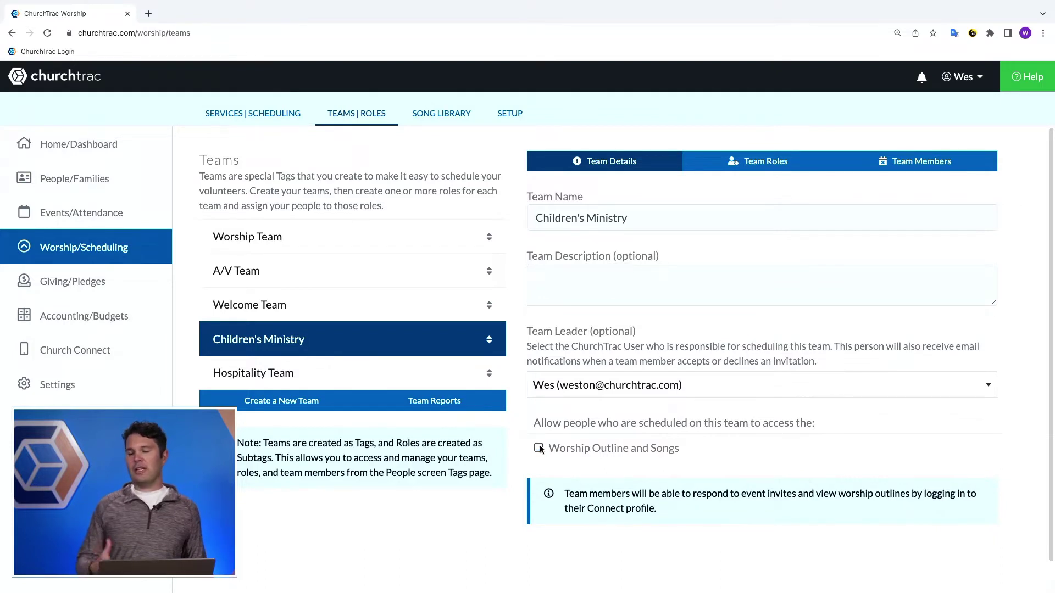
click(429, 373)
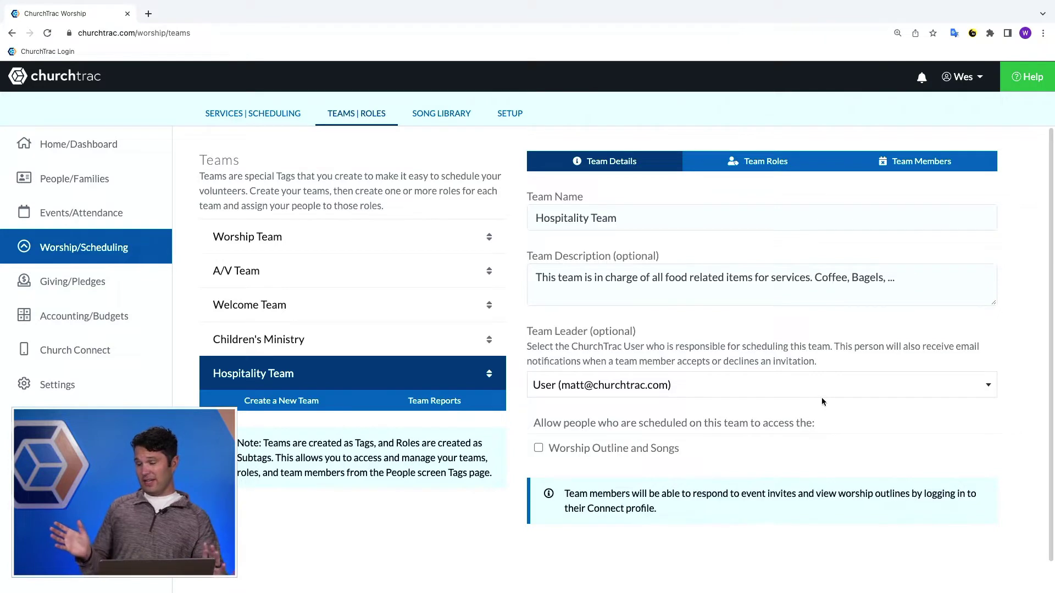
click(771, 169)
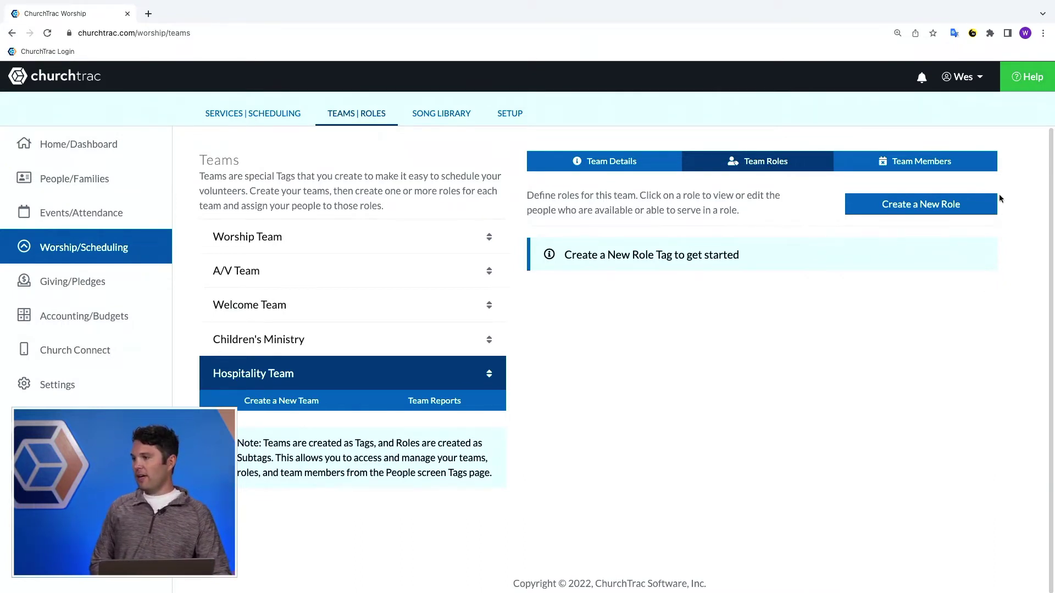
Create the Coffee and Setup roles, then open Coffee's assigned-people list.
click(905, 209)
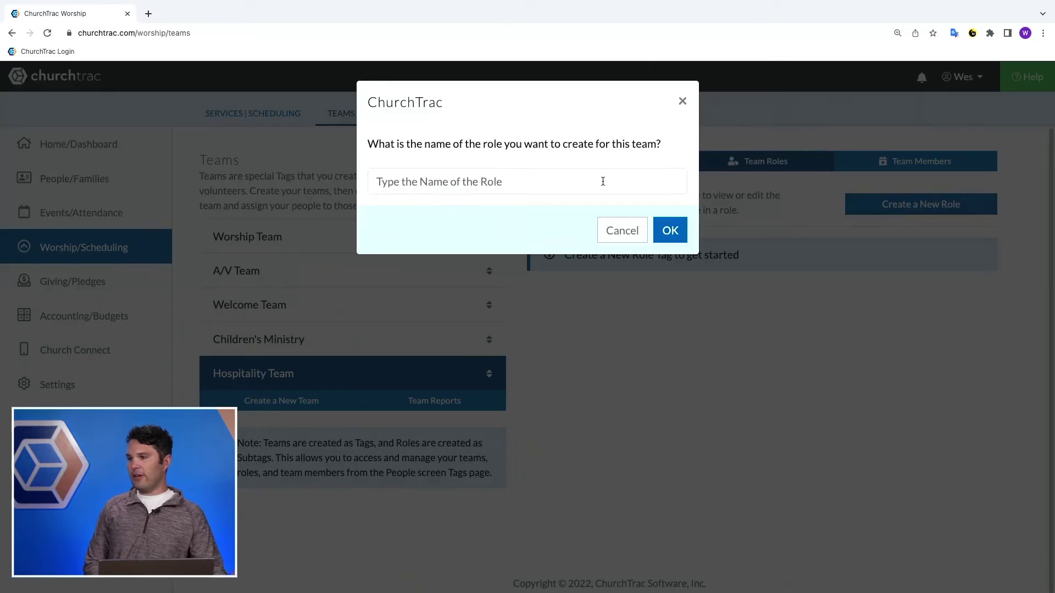
text(Coffee)
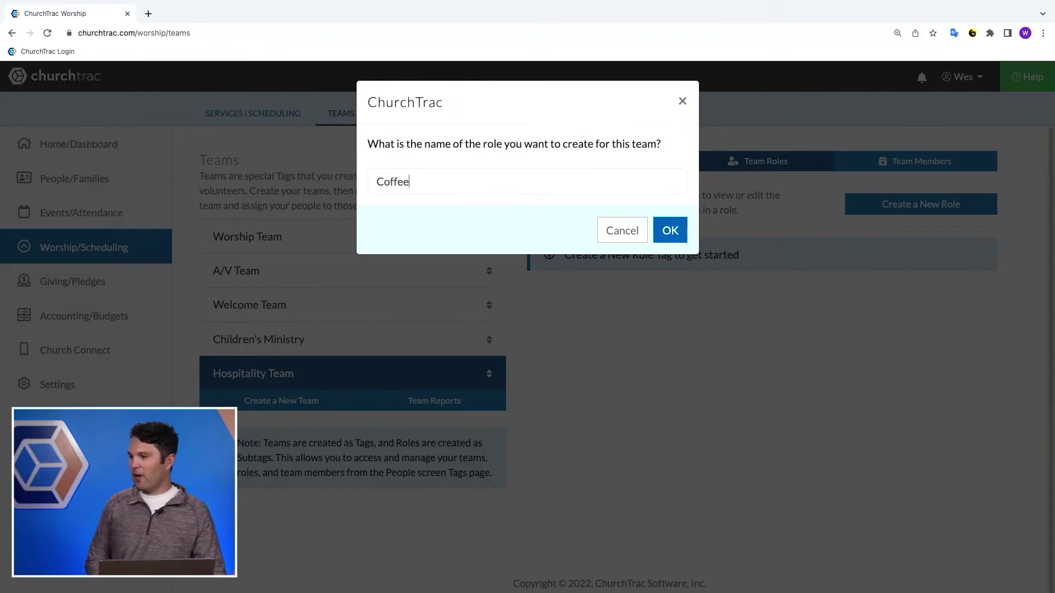
click(671, 231)
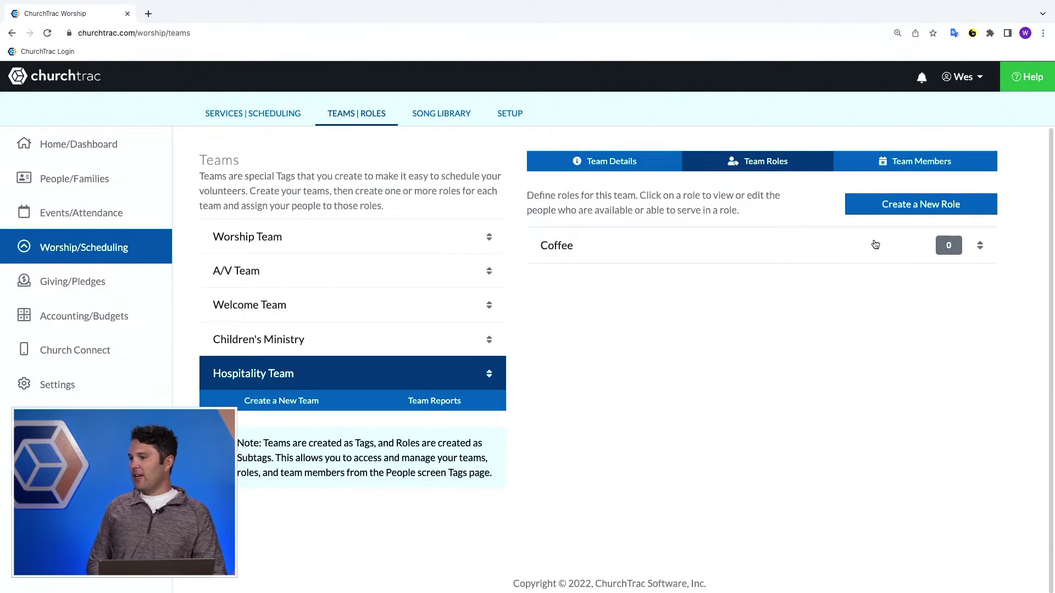
click(928, 205)
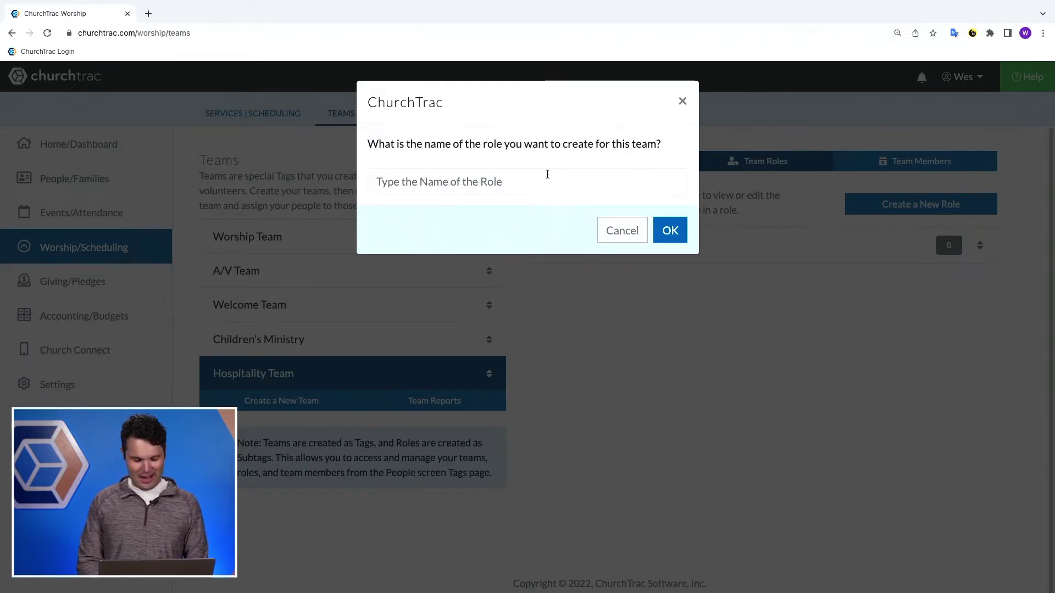
text(Setup)
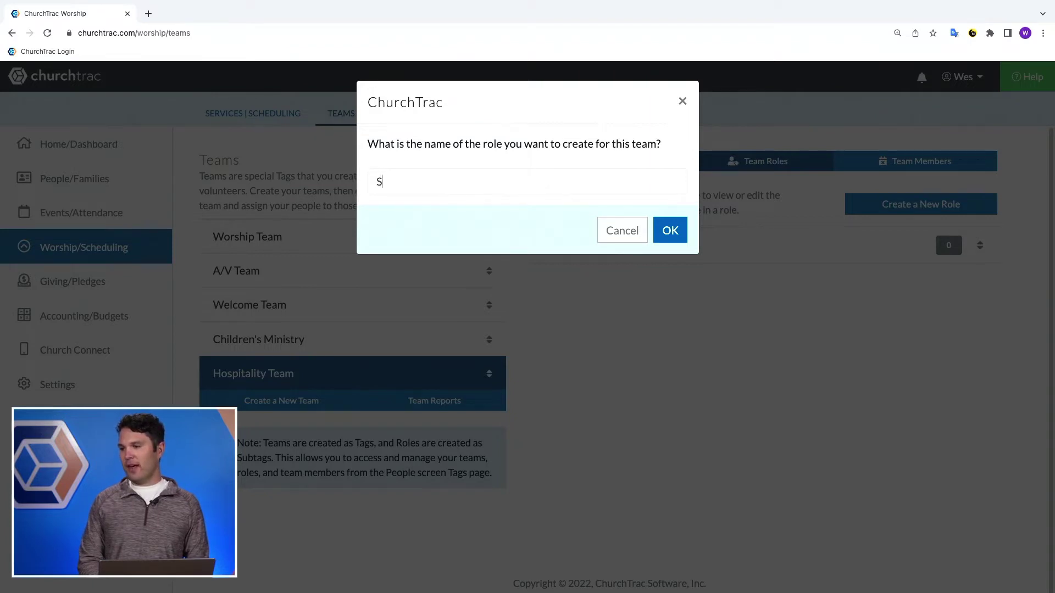
click(678, 227)
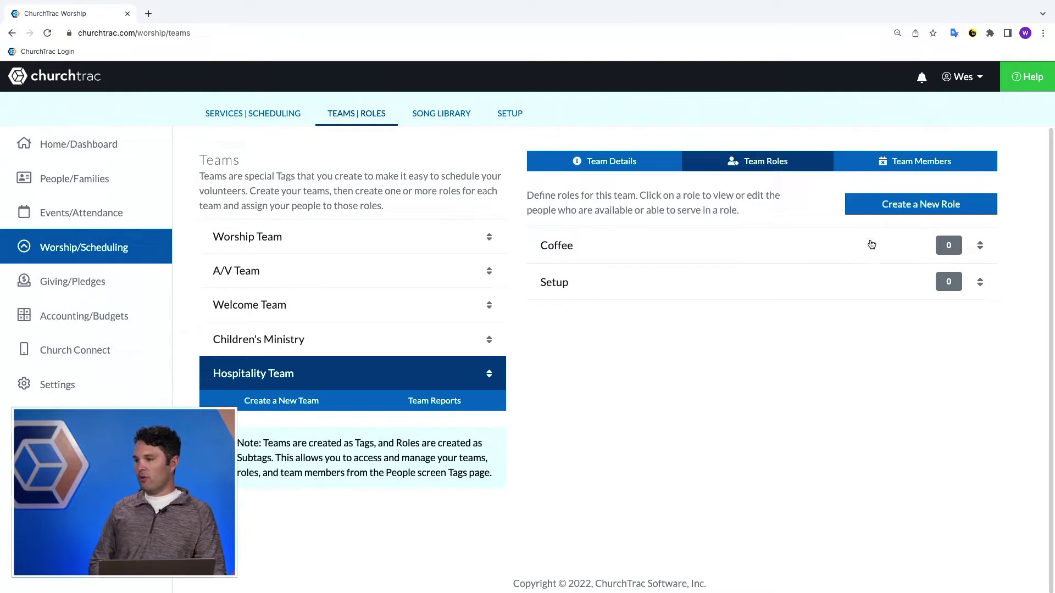
click(836, 242)
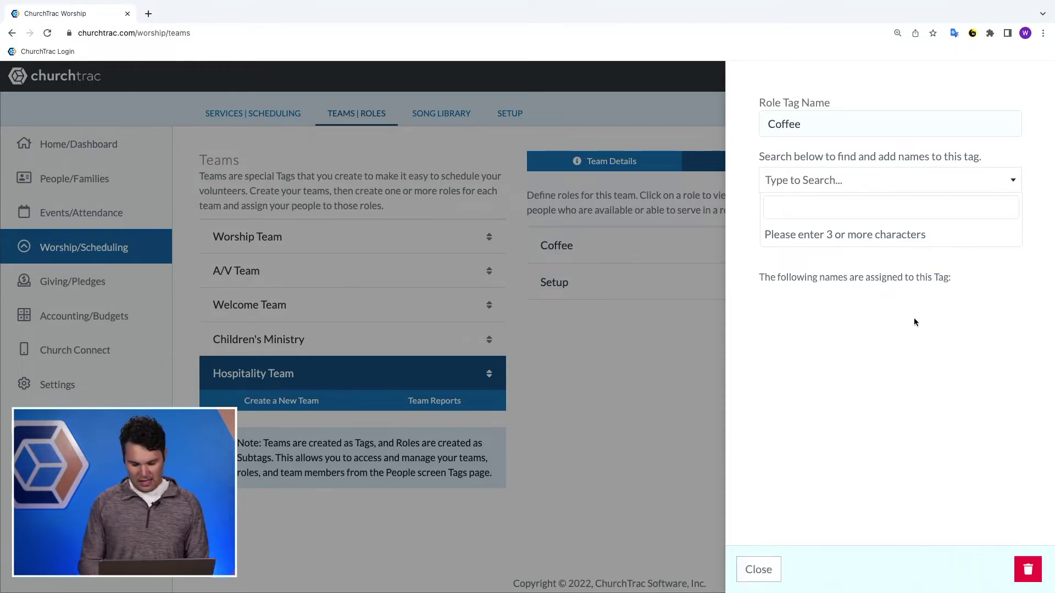
Search for and add two volunteers to the Coffee role, making its count 2.
text(Jamie)
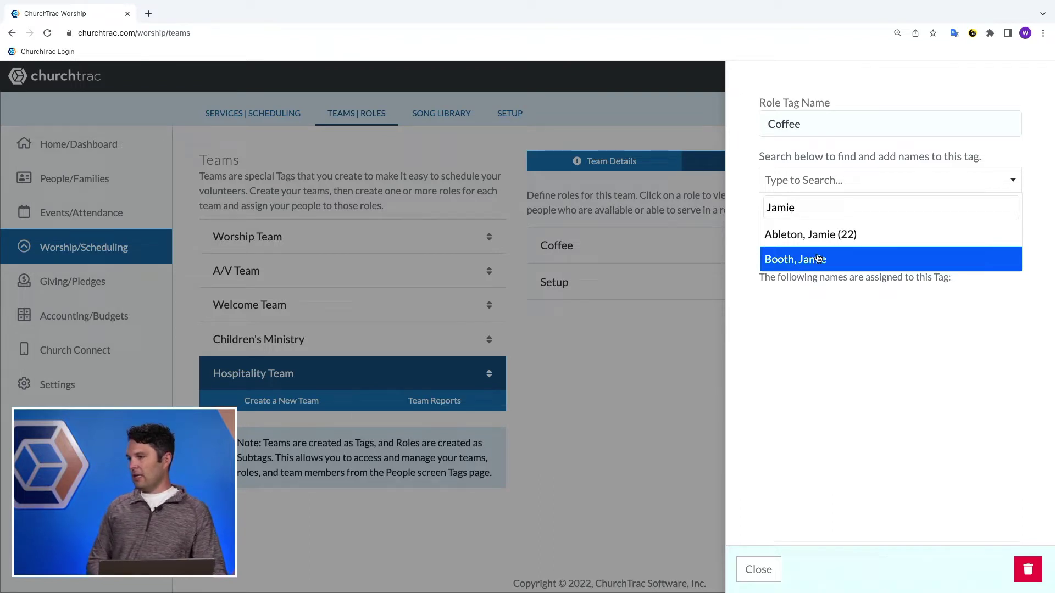
click(801, 269)
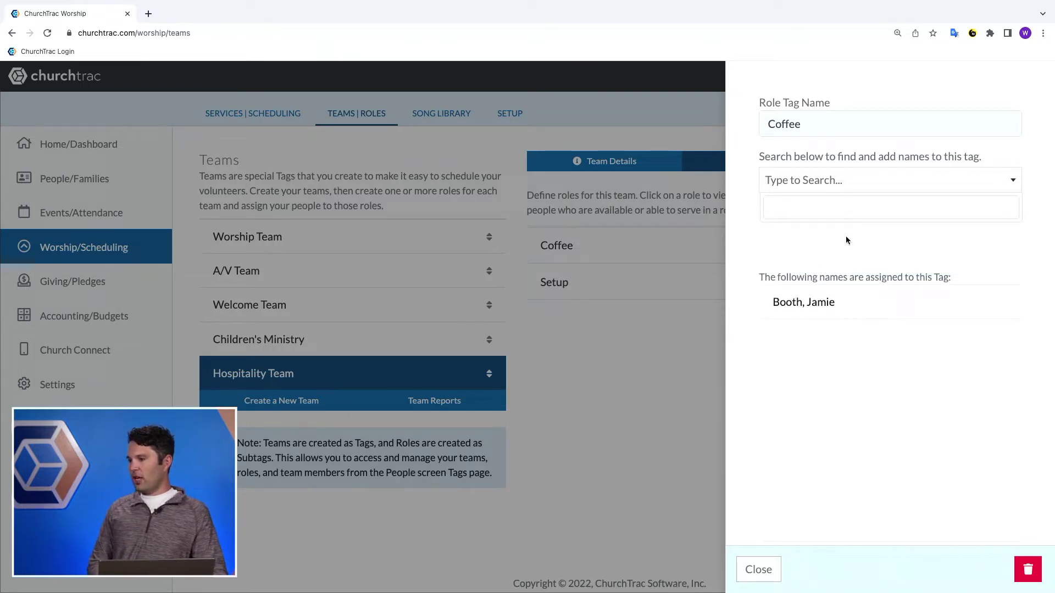
text(matt)
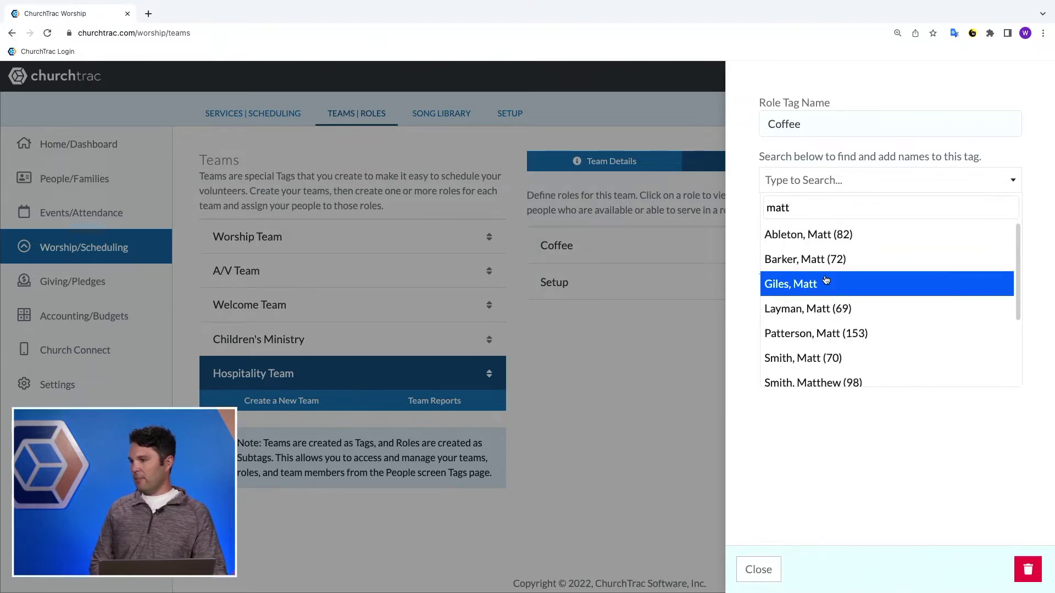
click(824, 284)
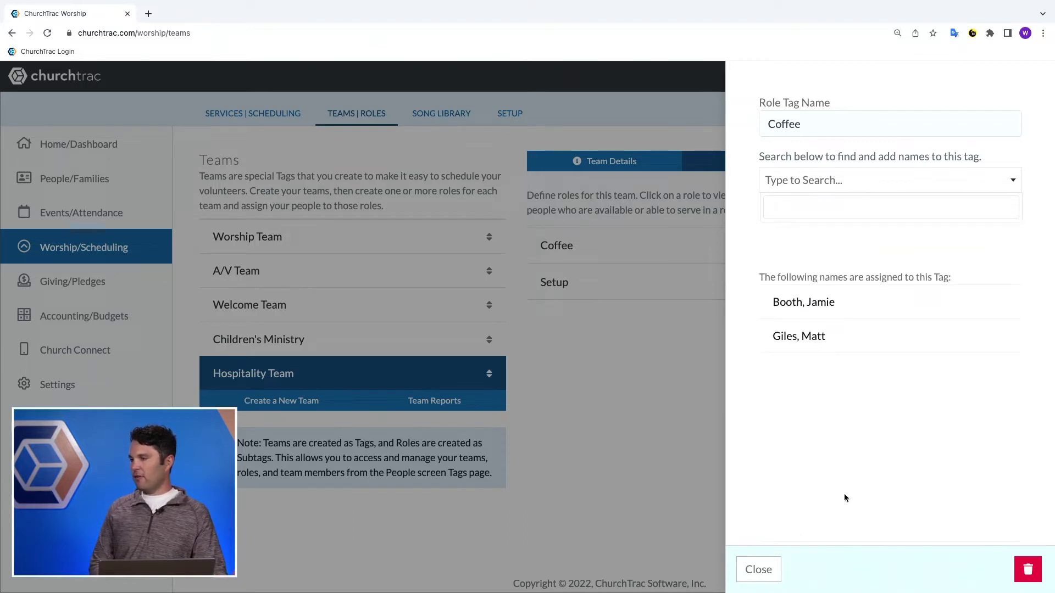
click(757, 572)
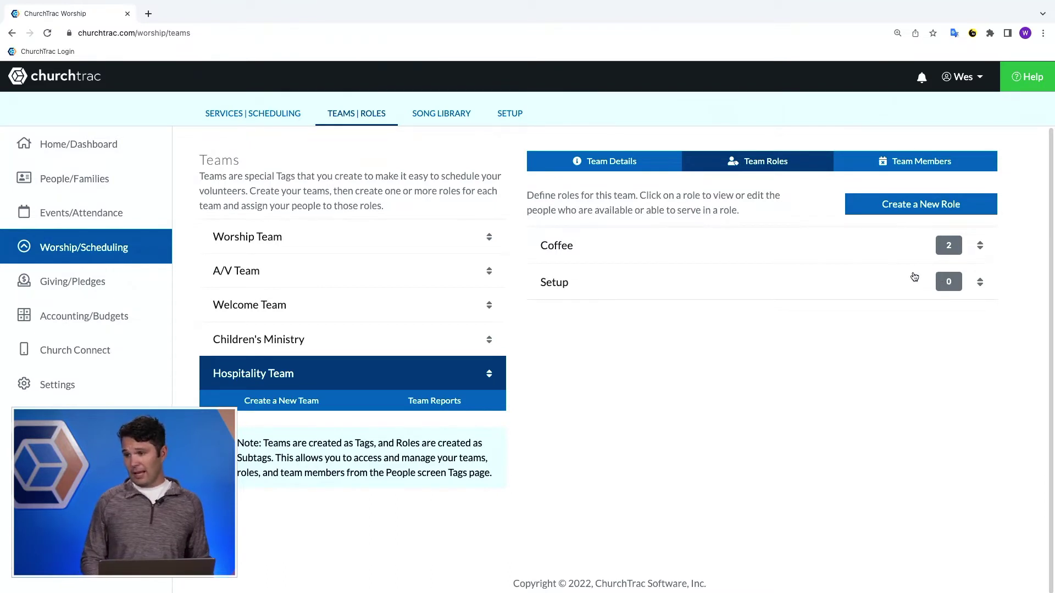
Look over the Worship Team's roles list, then reselect the Hospitality Team.
click(342, 235)
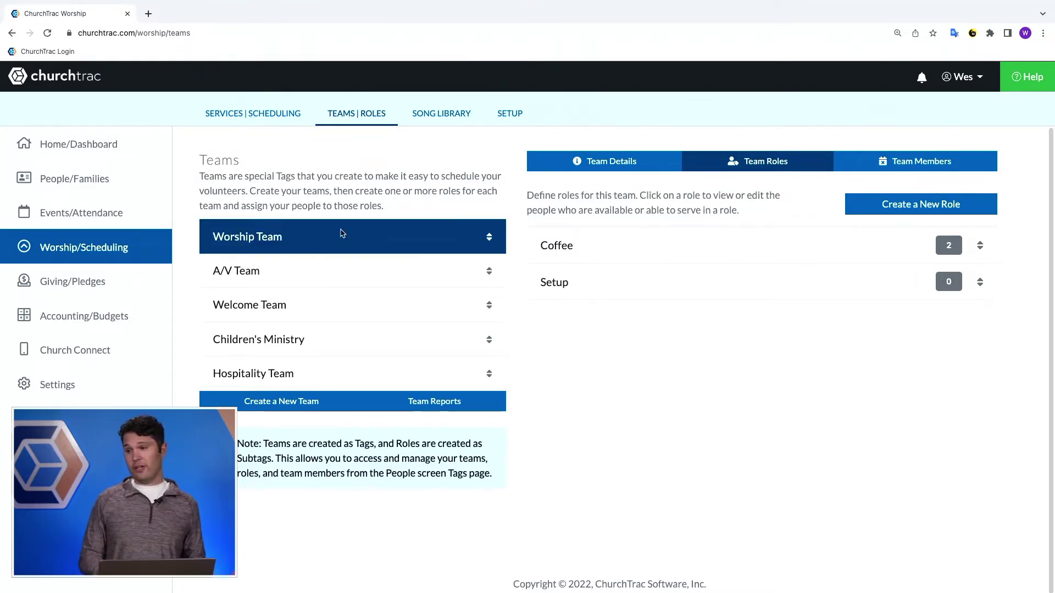
click(788, 170)
scroll(860, 326, down, 1)
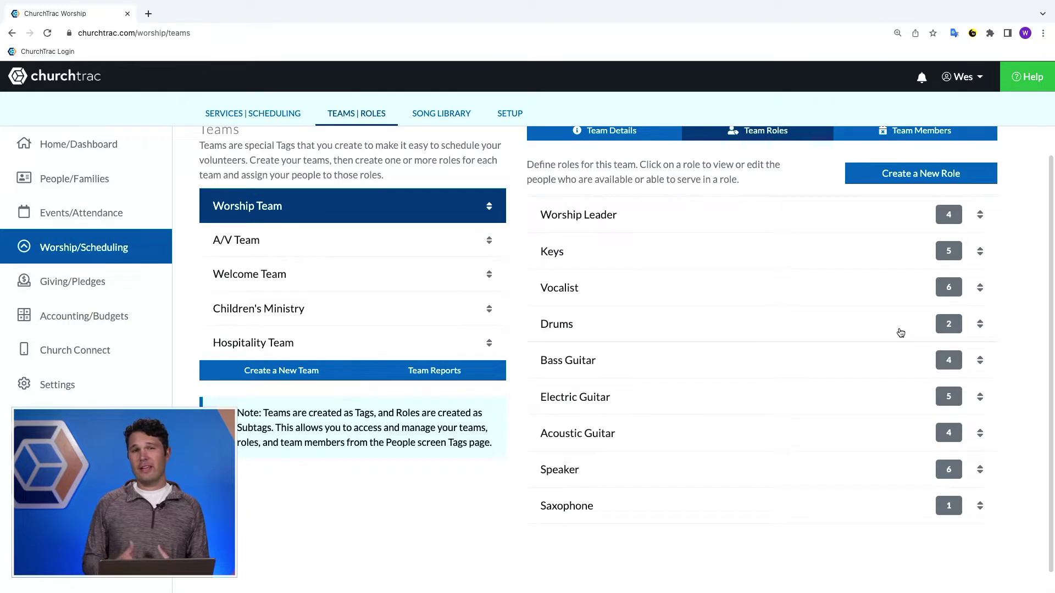
scroll(945, 219, up, 1)
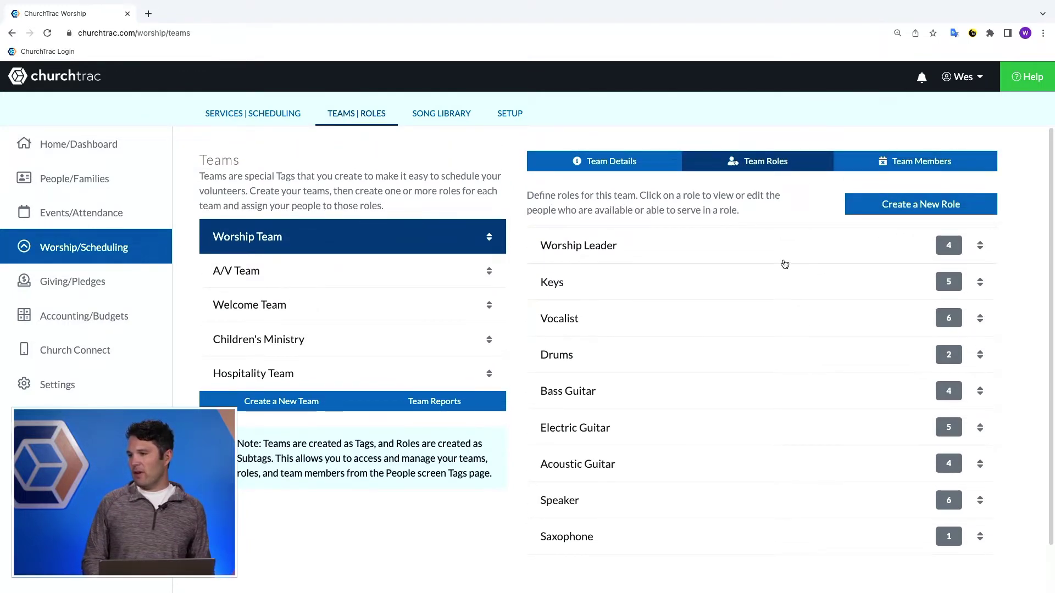
click(336, 367)
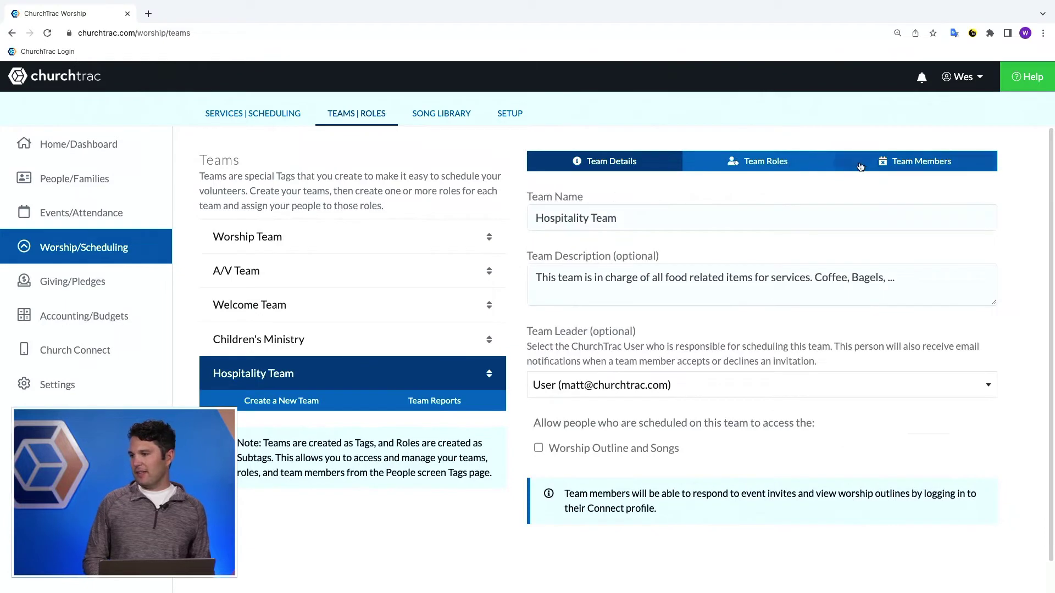
Bring up the first Hospitality Team member's contact and invite details.
click(794, 163)
click(941, 168)
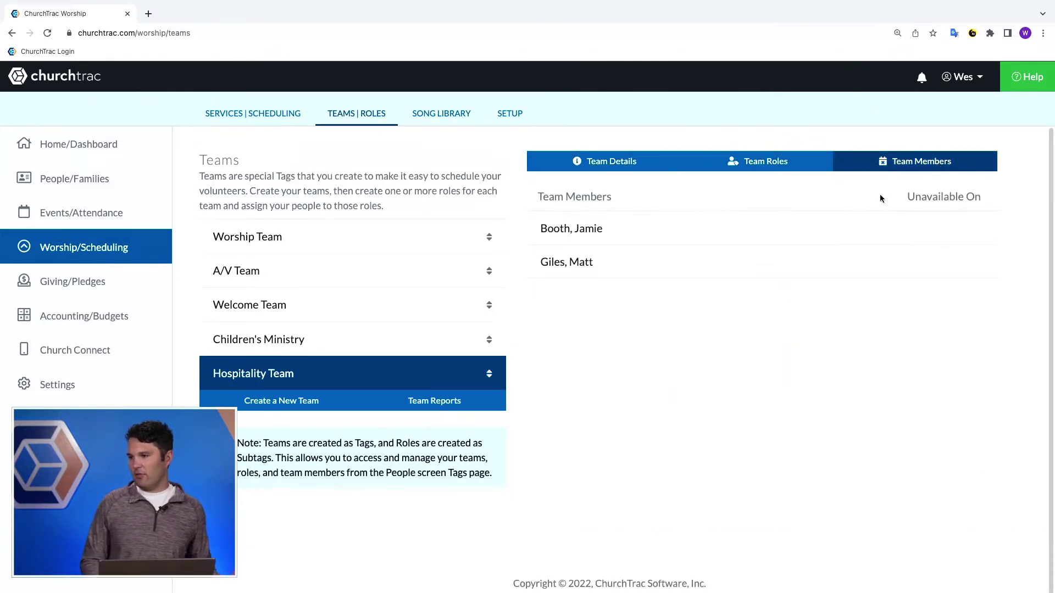
click(604, 236)
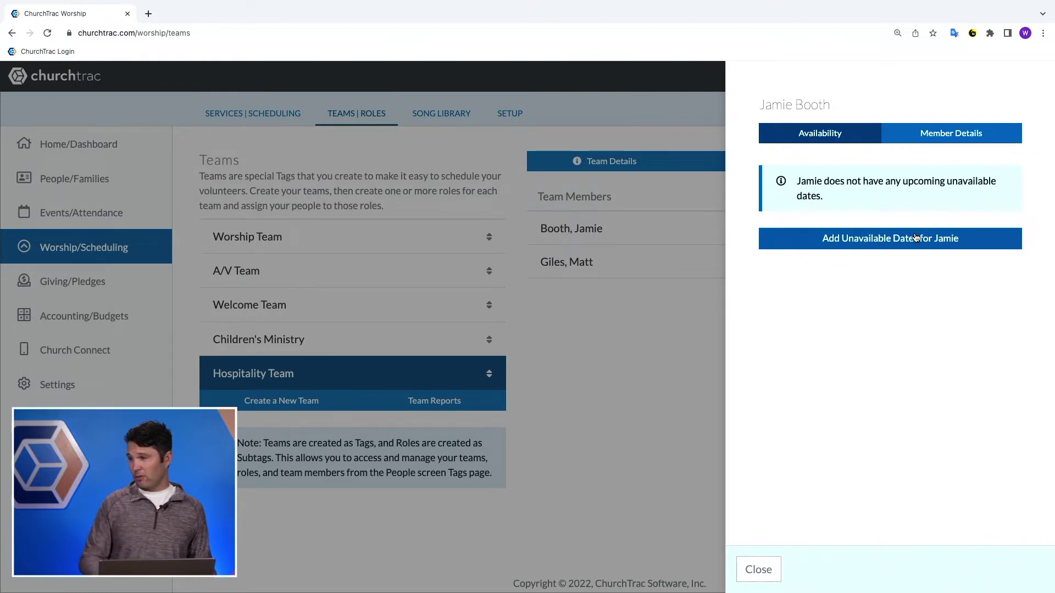
click(962, 139)
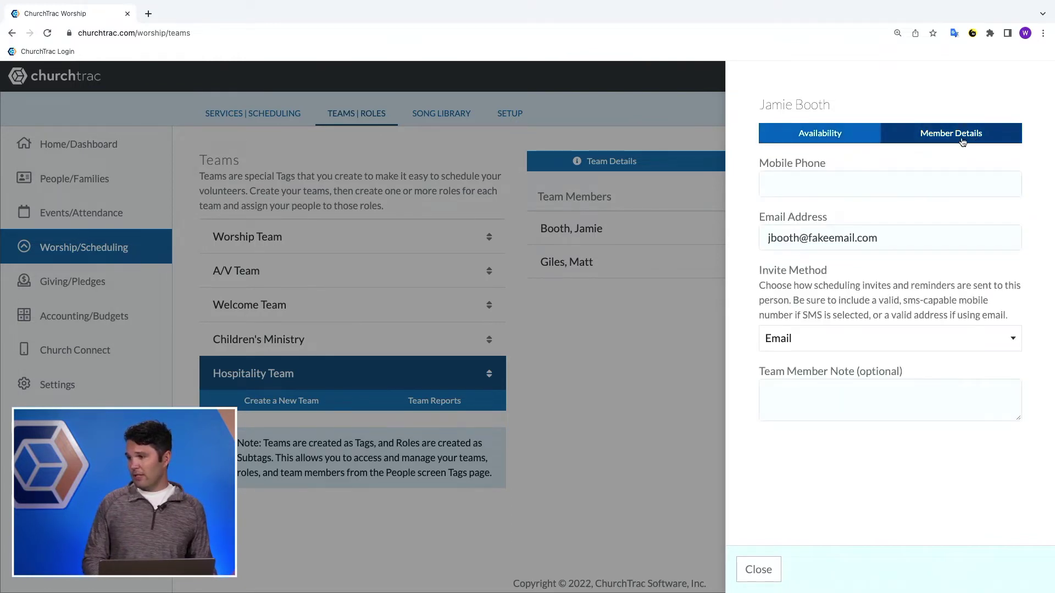
Set Invite Method to Both Email and SMS, enter the member's mobile number, and close.
click(848, 181)
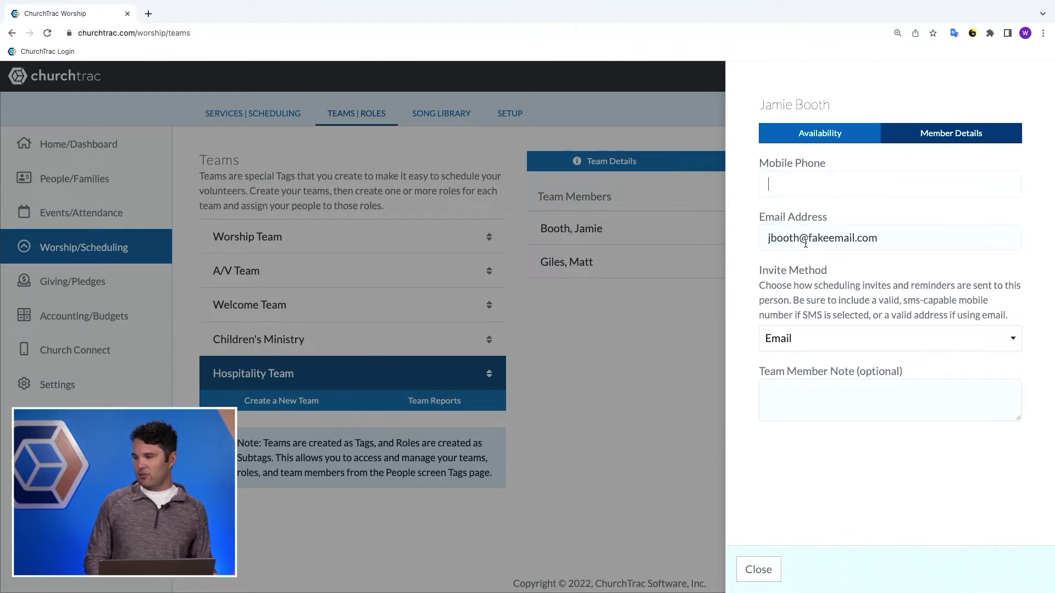
click(800, 340)
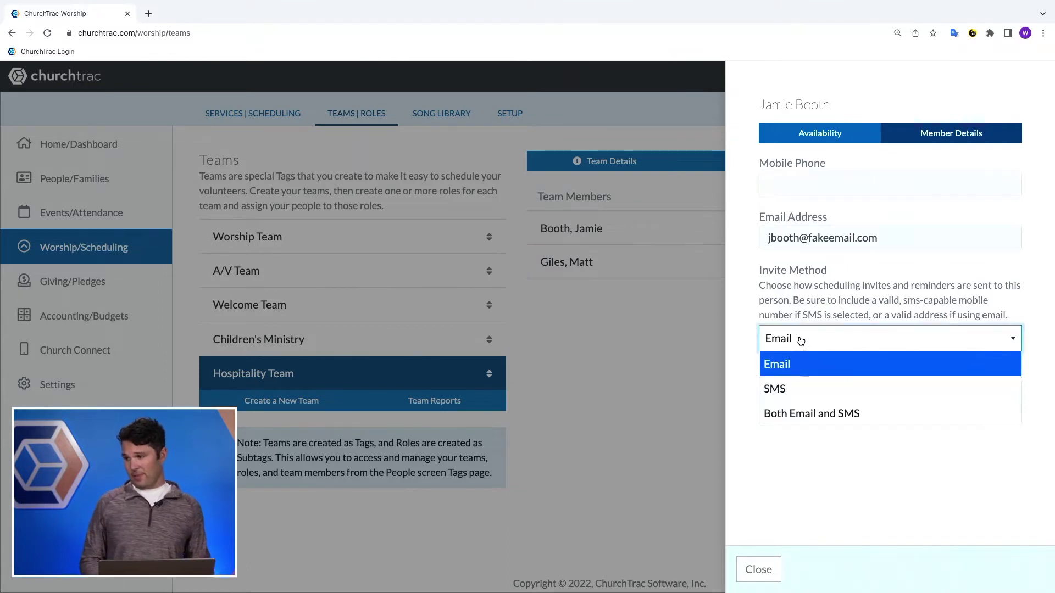
click(807, 426)
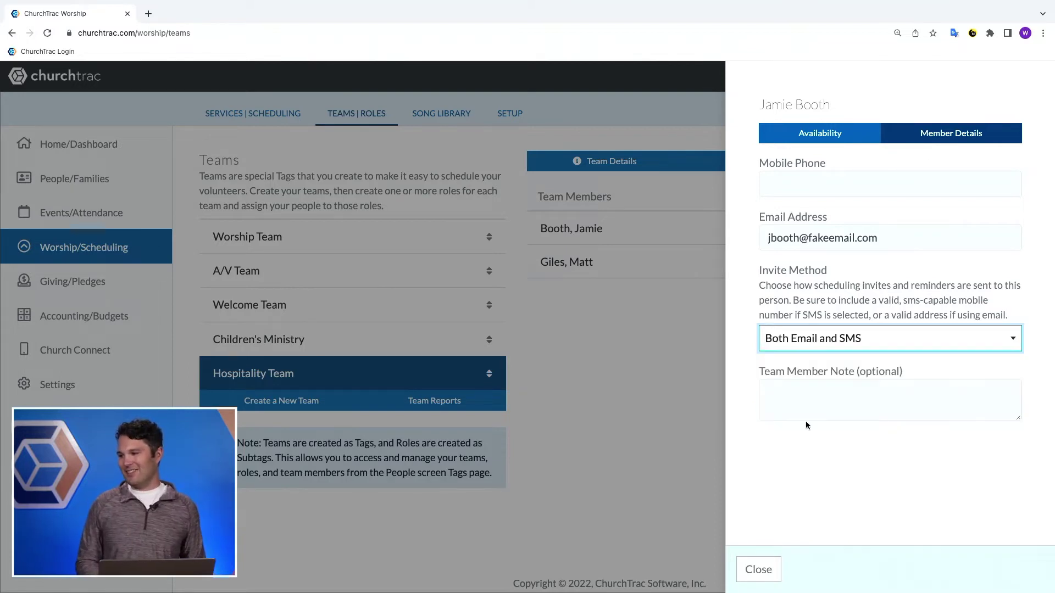
click(832, 186)
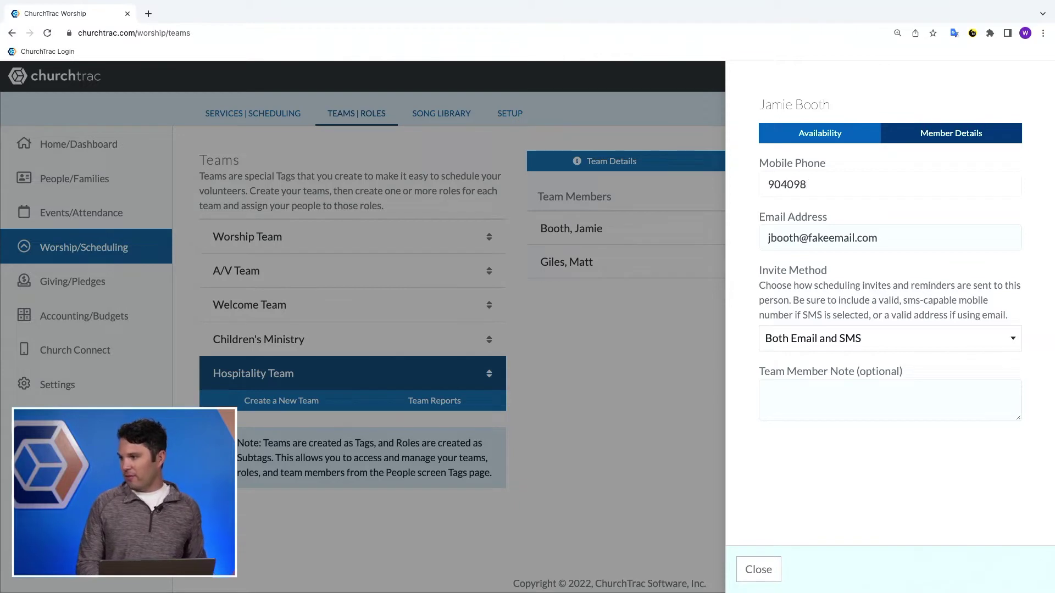
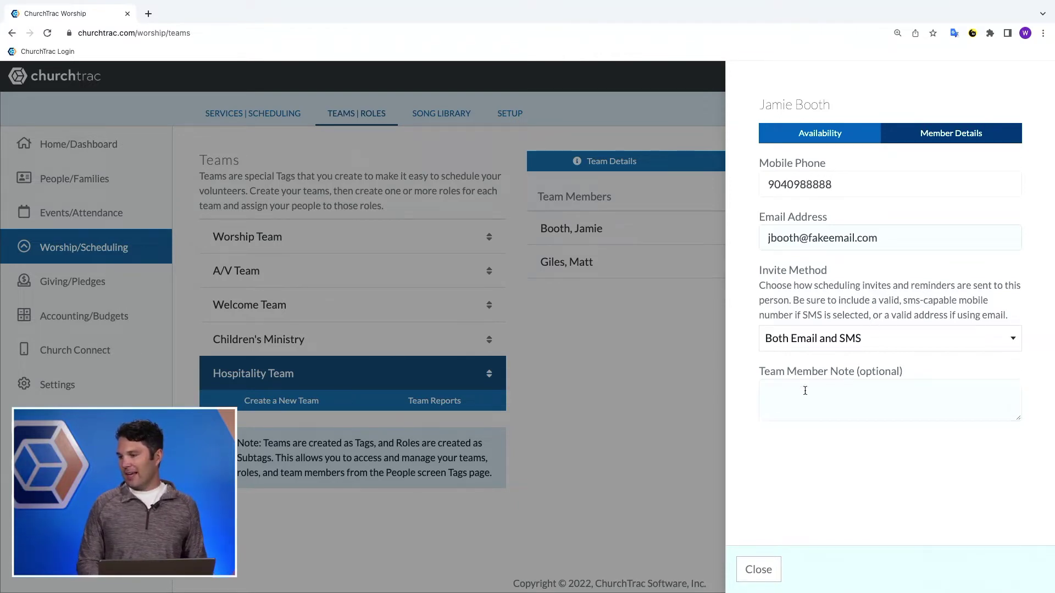
click(758, 569)
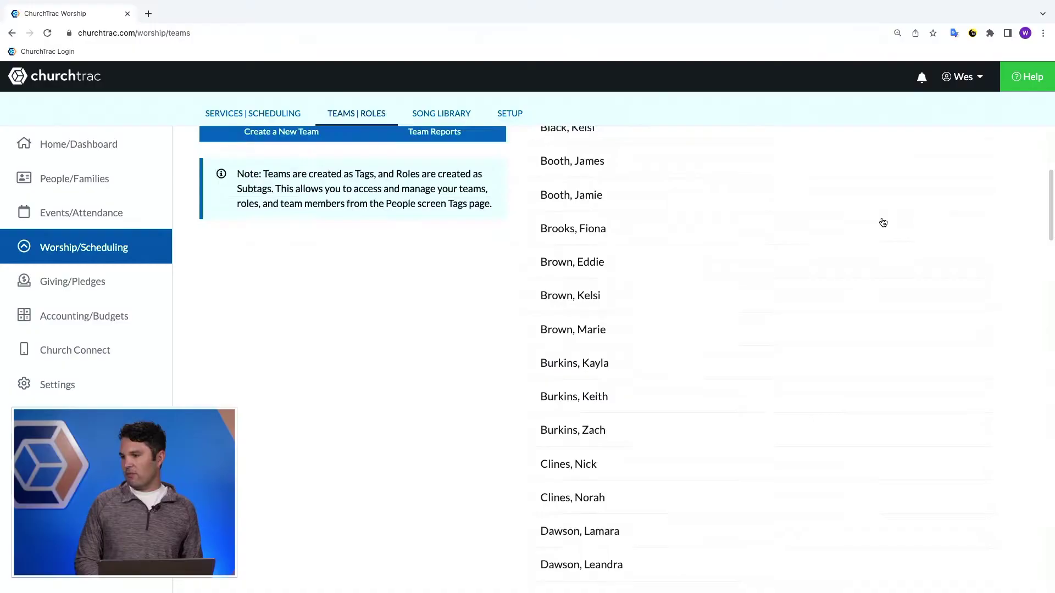
Scroll through the Children's Ministry volunteer list, then show that team's Team Roles.
scroll(881, 224, down, 20)
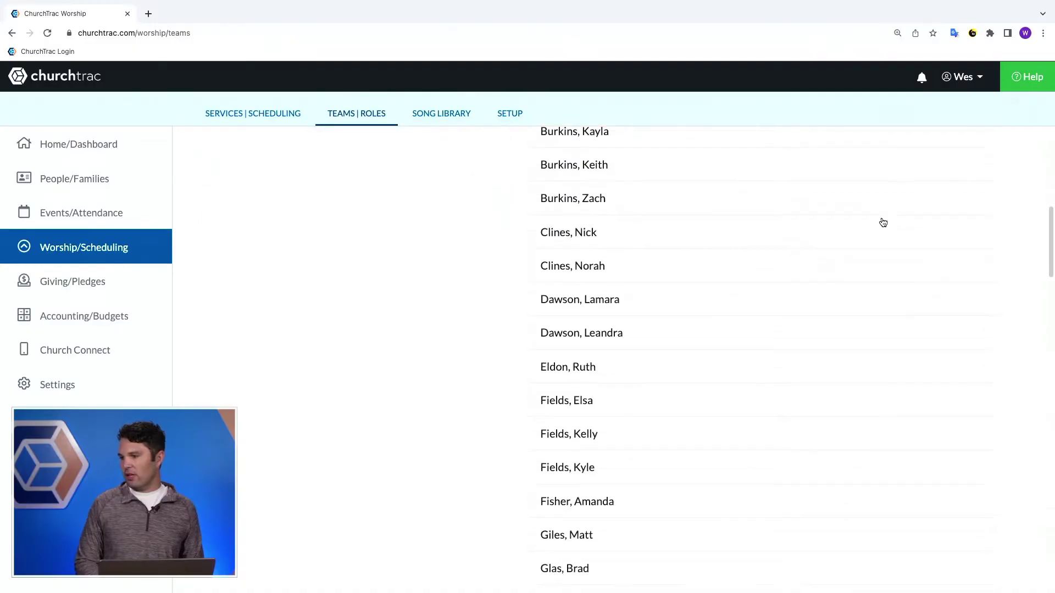
scroll(883, 223, up, 20)
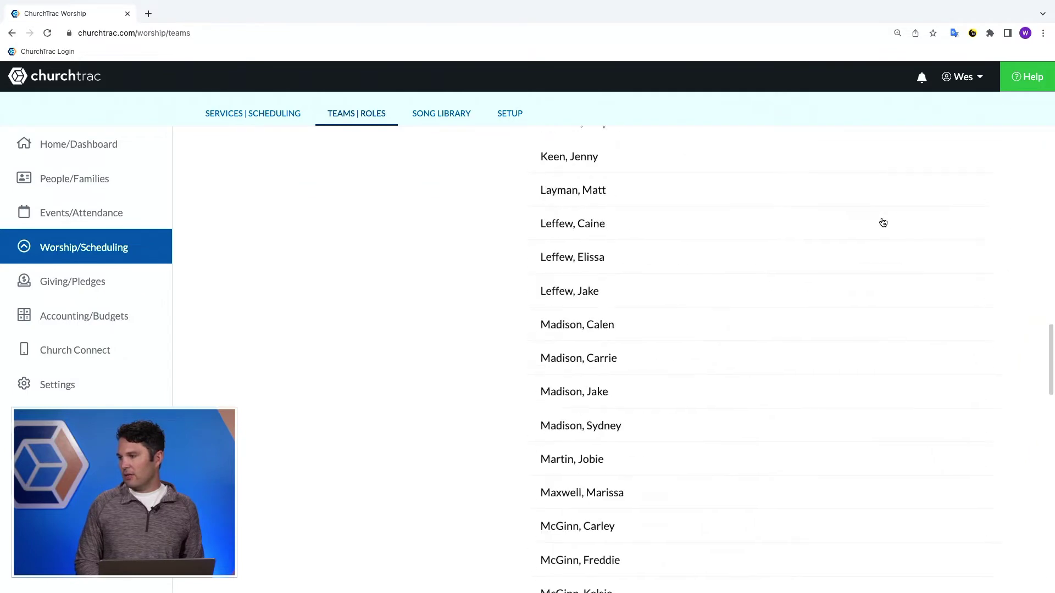
click(823, 168)
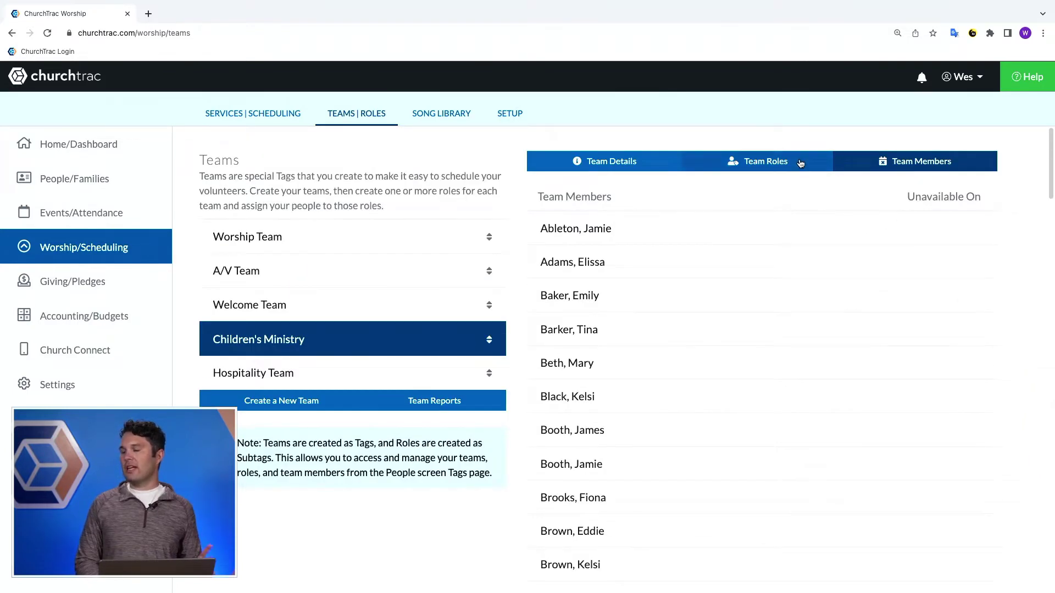
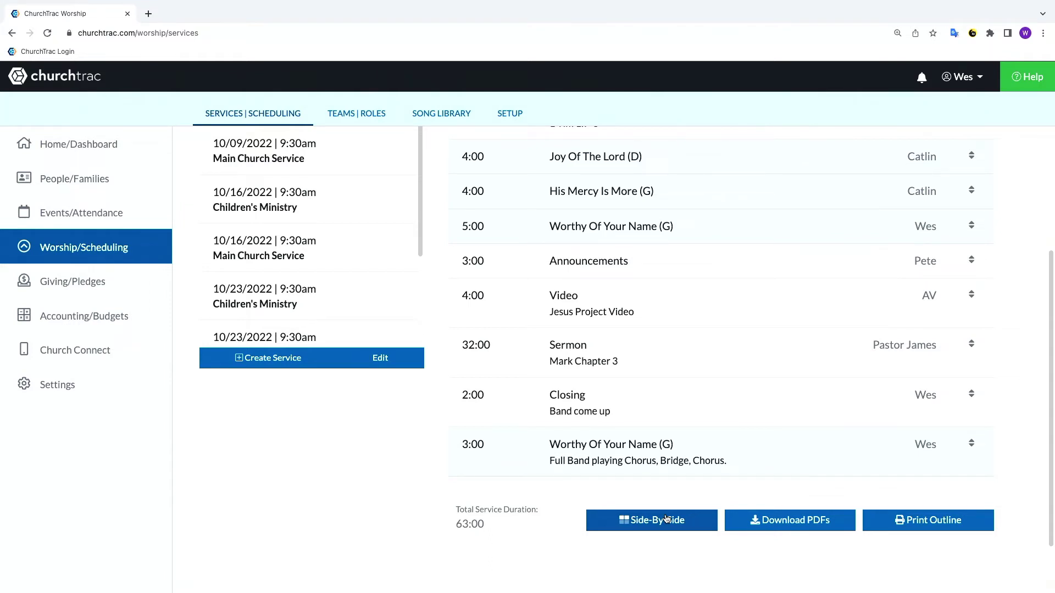
Open the Side-By-Side view for the 10/02/2022 Main Church Service.
click(666, 520)
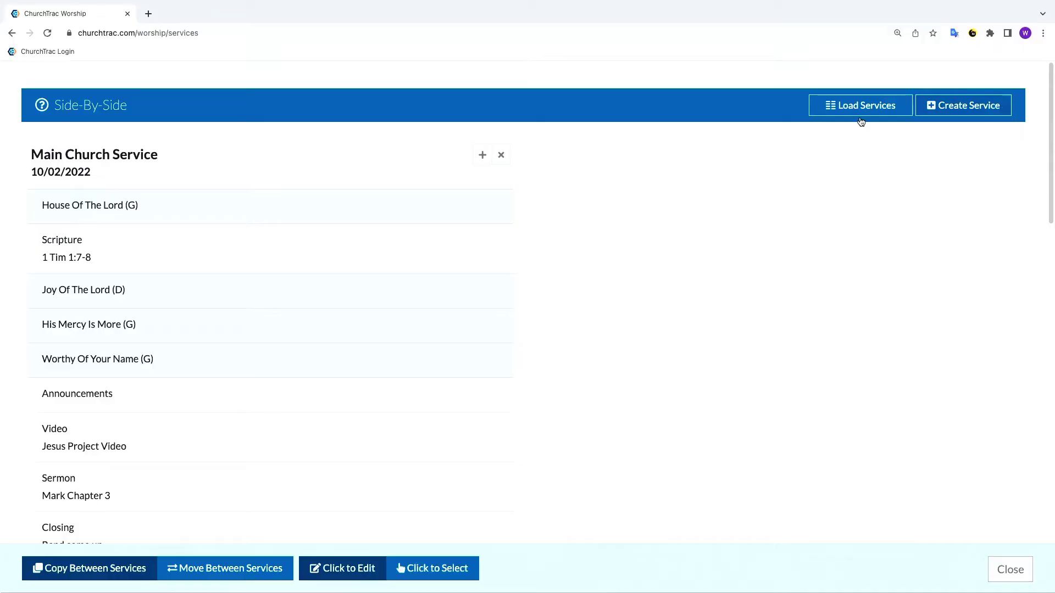
Load the 10/09, 10/16 and 10/23 Main Church Services as columns beside 10/02.
click(863, 105)
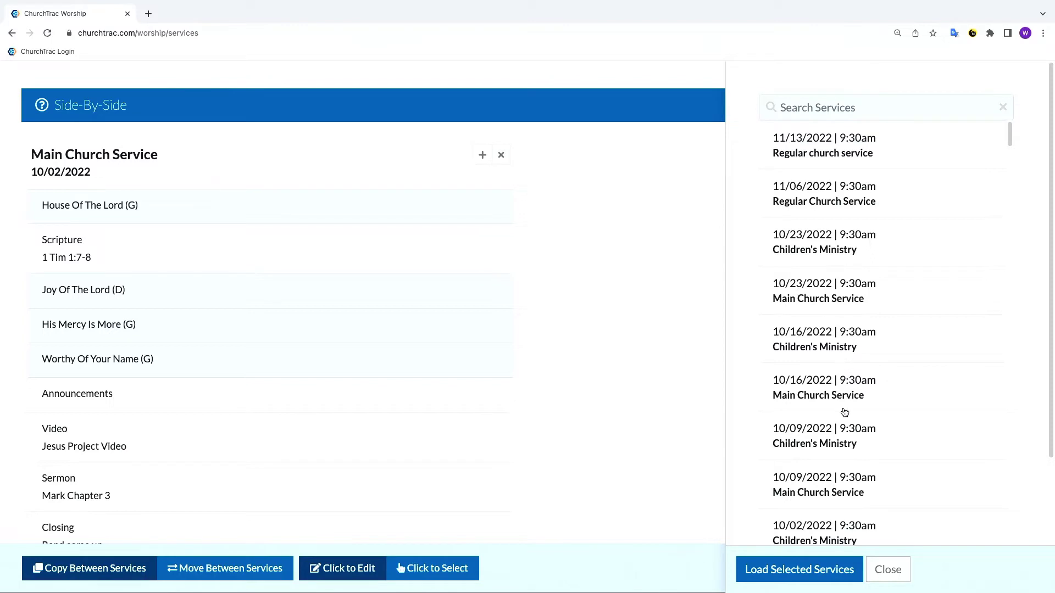
click(852, 489)
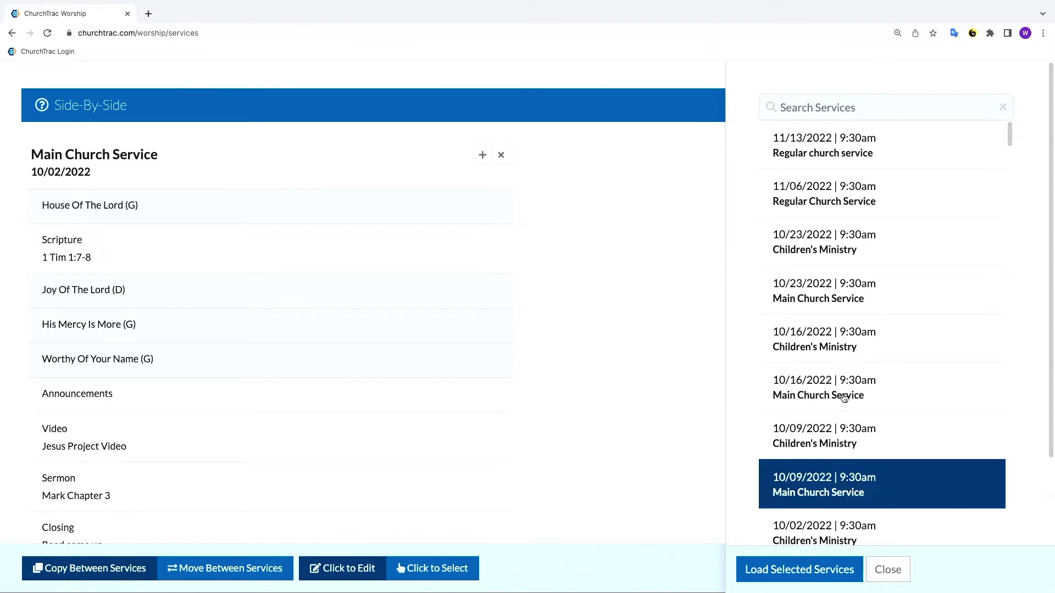
click(821, 389)
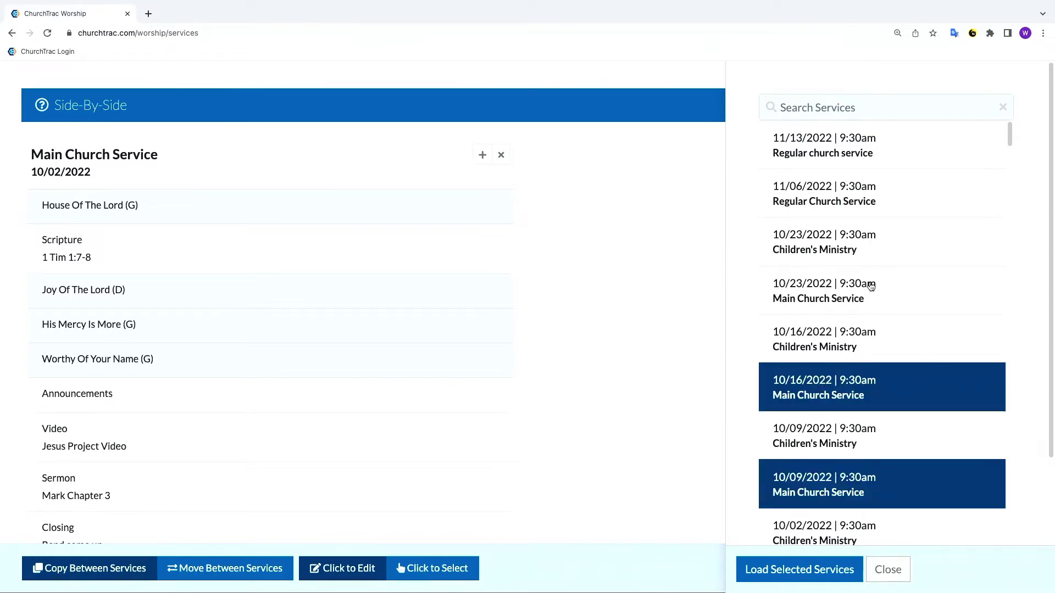
click(846, 298)
click(810, 571)
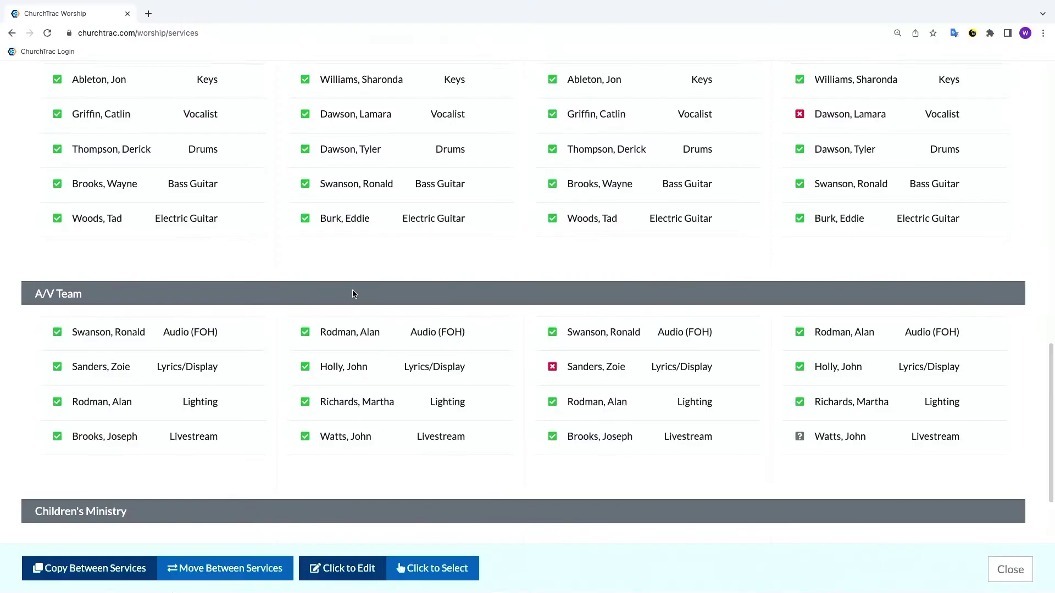
scroll(352, 294, up, 5)
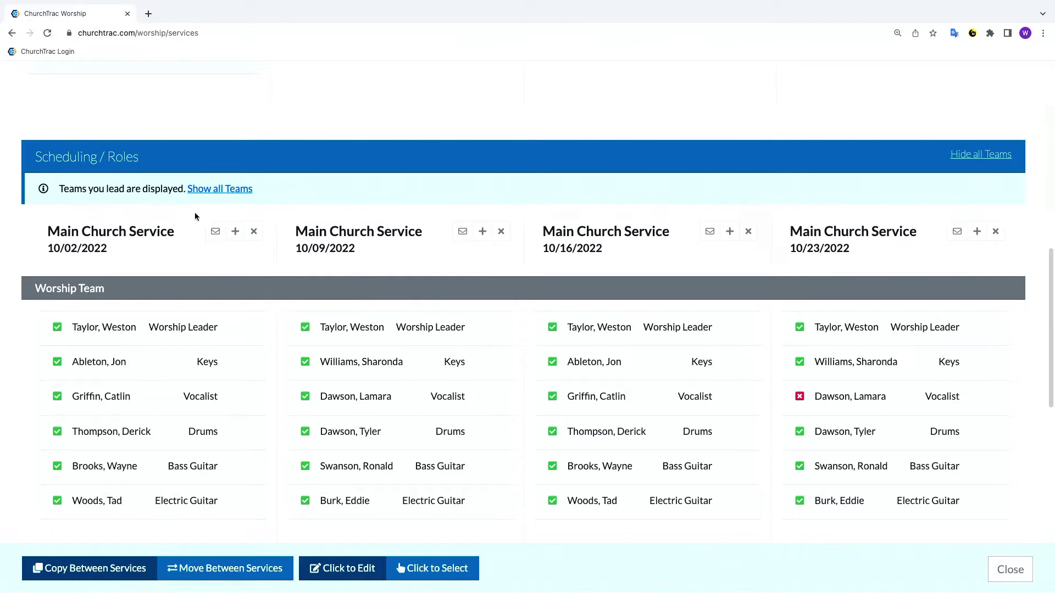
scroll(244, 273, down, 1)
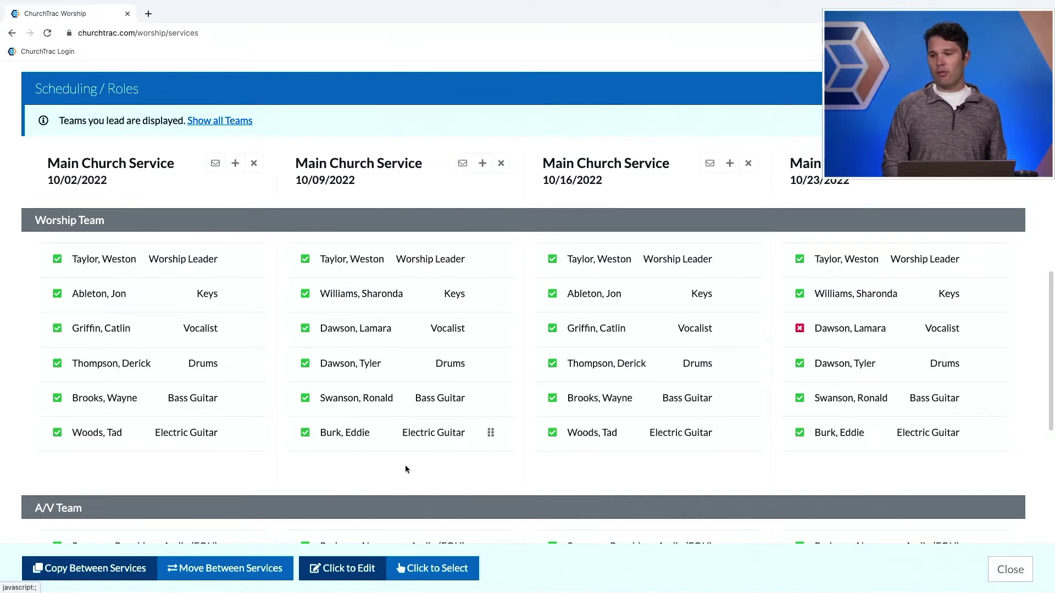
scroll(215, 127, down, 1)
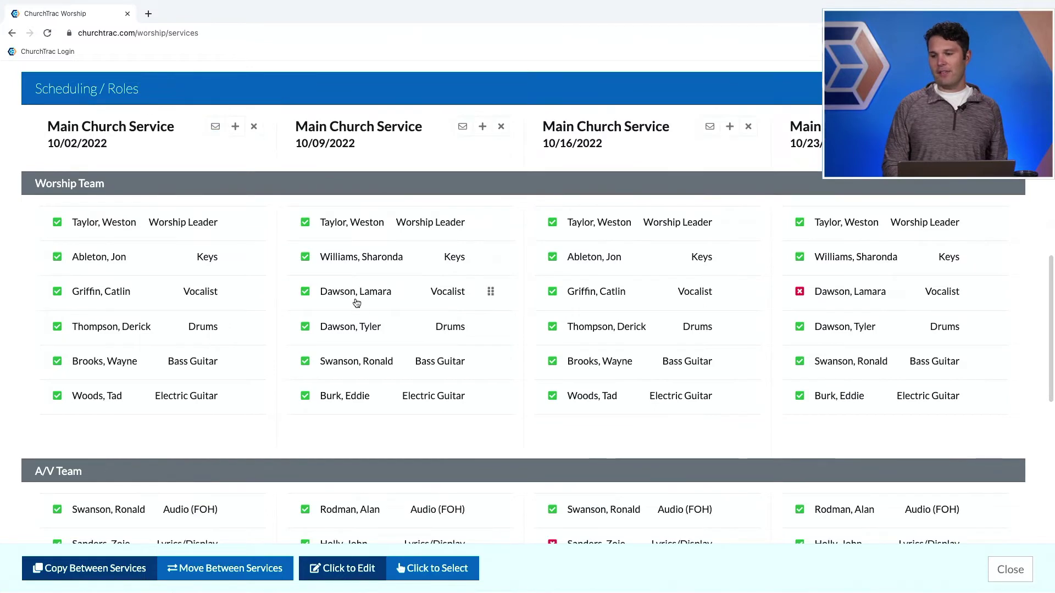
scroll(357, 302, down, 6)
scroll(357, 303, up, 5)
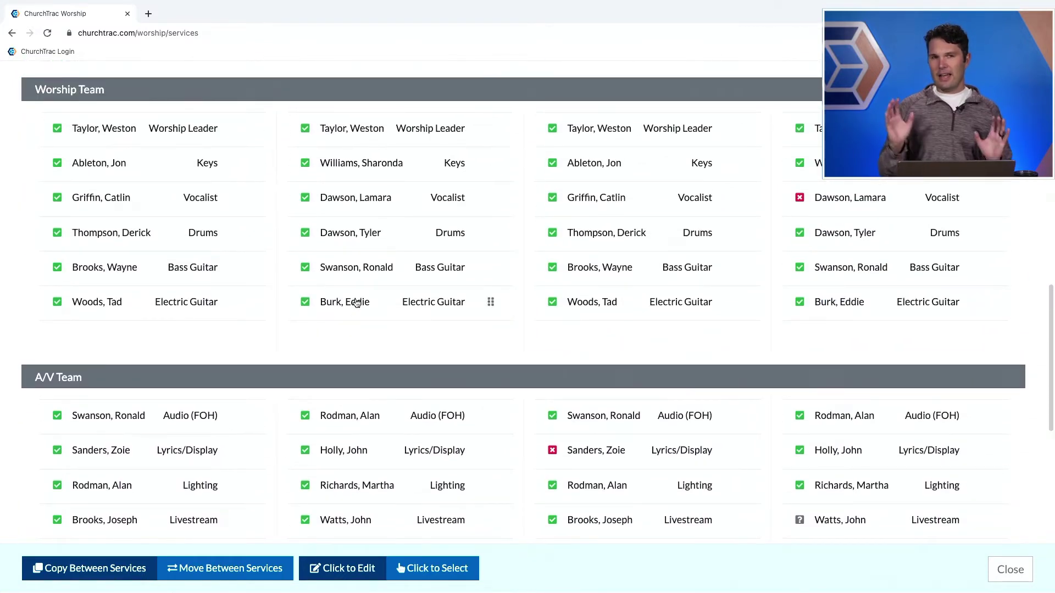
scroll(357, 302, up, 10)
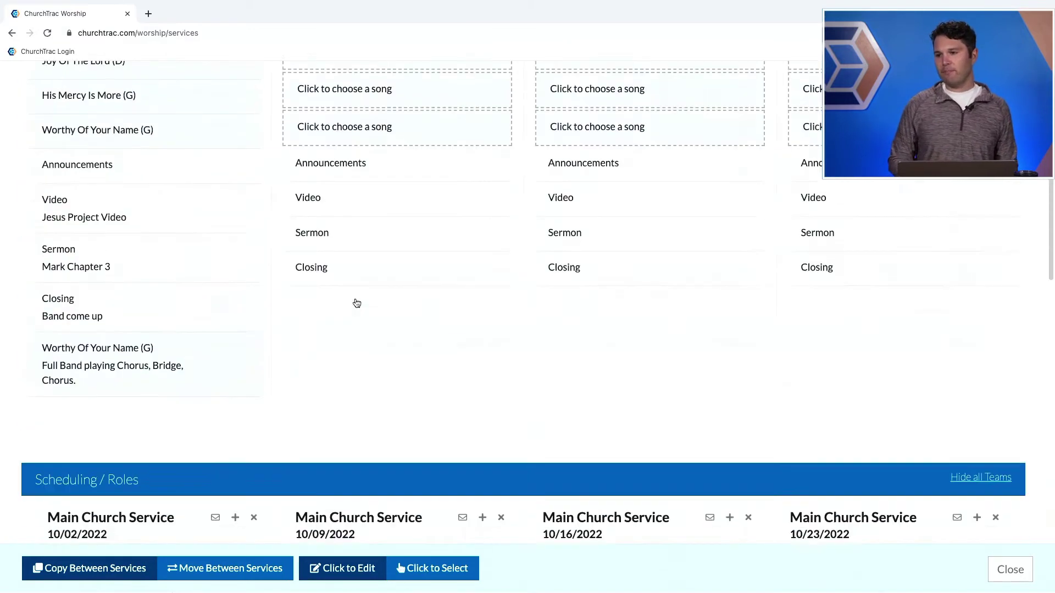
scroll(357, 303, up, 3)
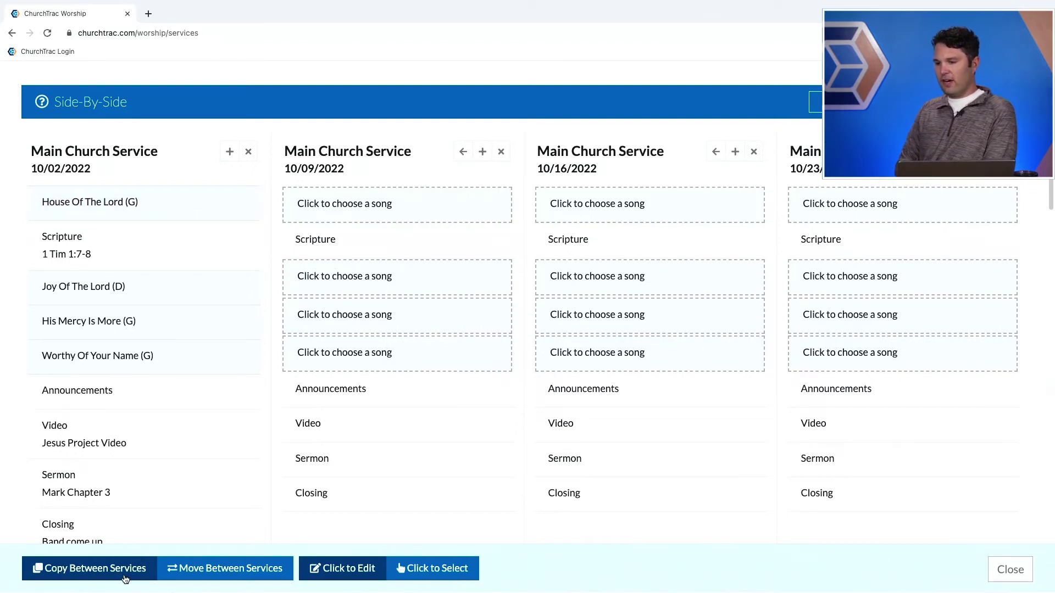
Copy House Of The Lord (G) to the top of 10/09, then move Scripture 1 Tim 1:7-8 there.
drag(242, 202, 449, 208)
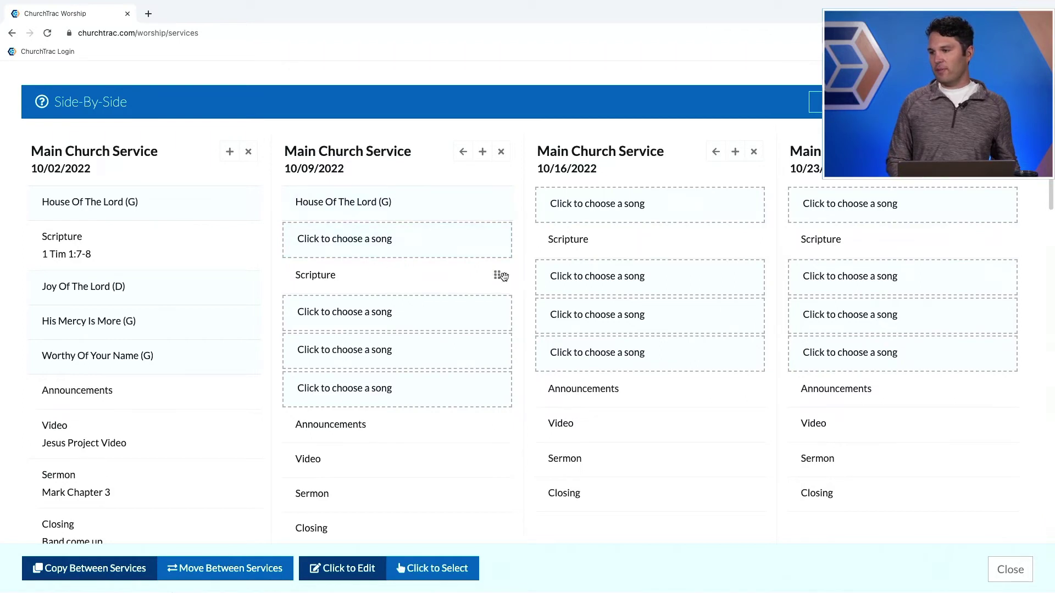
drag(498, 275, 243, 250)
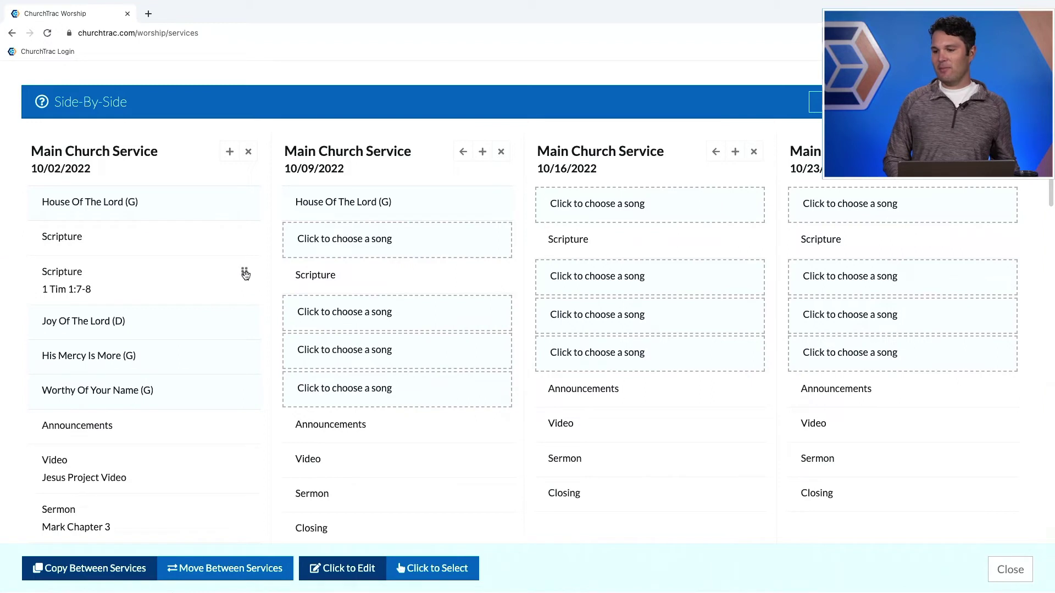
click(245, 574)
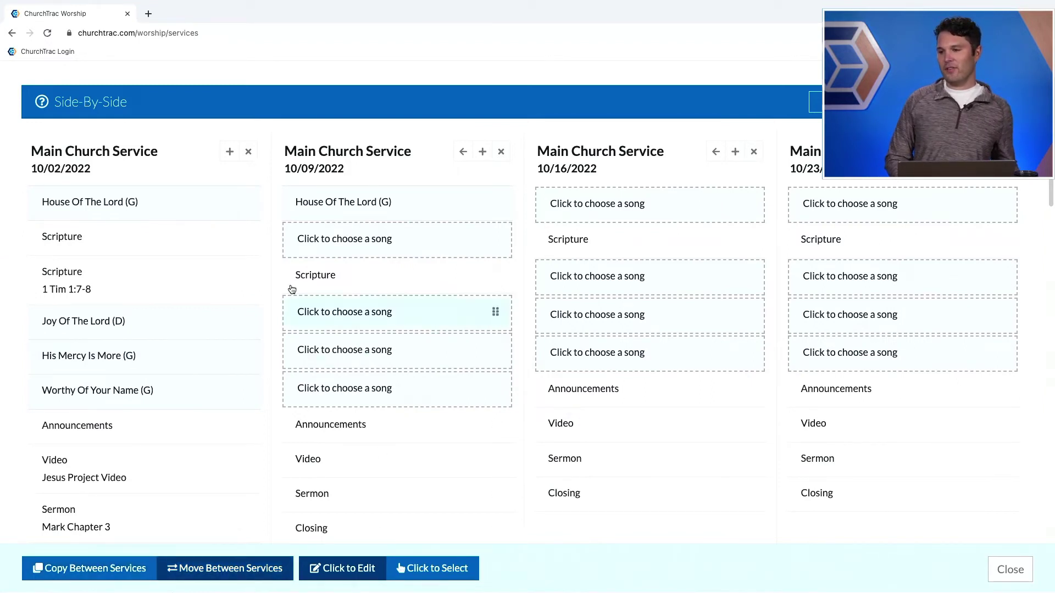
drag(245, 273, 484, 319)
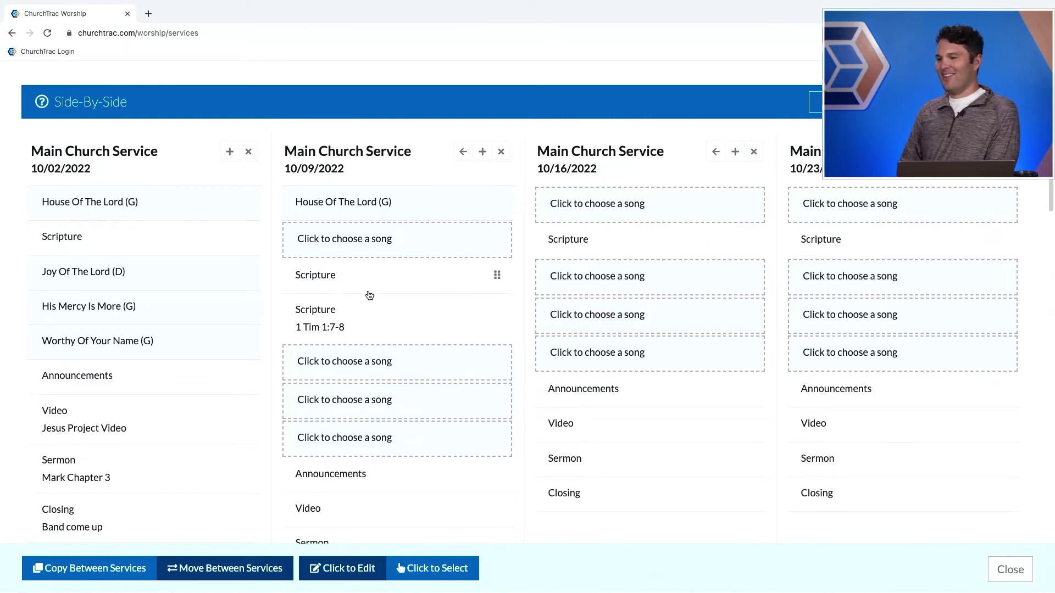
scroll(368, 295, down, 10)
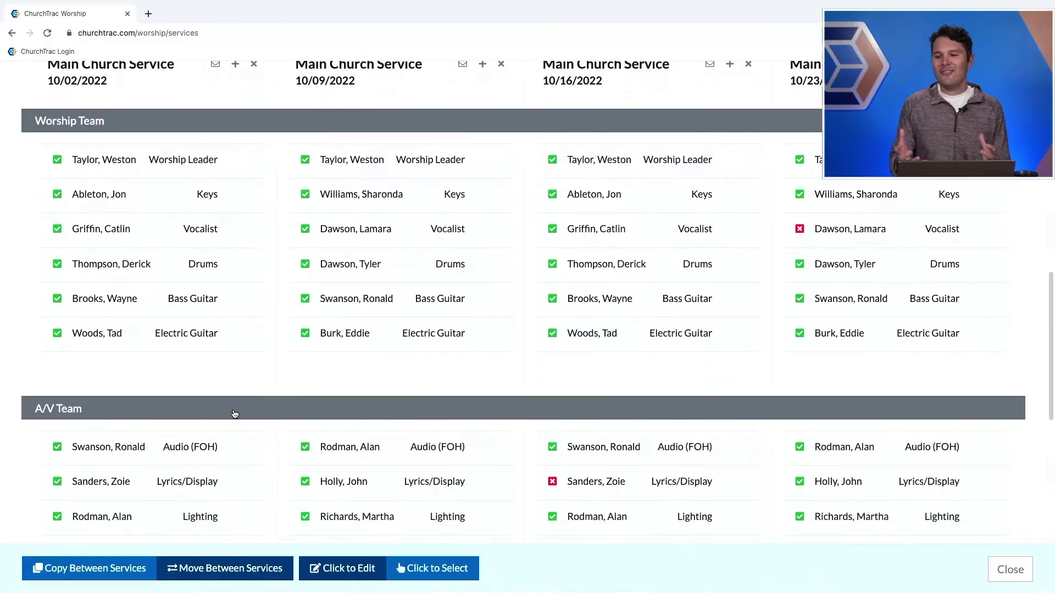
Swap the Lighting volunteers between 10/02 and 10/09 and mark the moved volunteer Accepted.
scroll(316, 423, down, 2)
scroll(315, 427, down, 5)
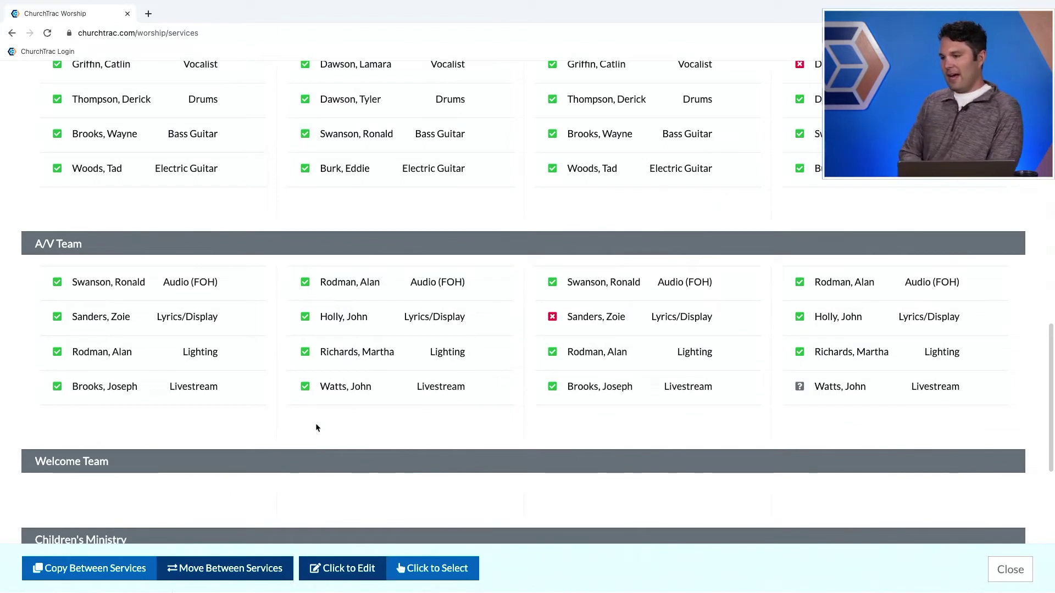
mouse_move(483, 358)
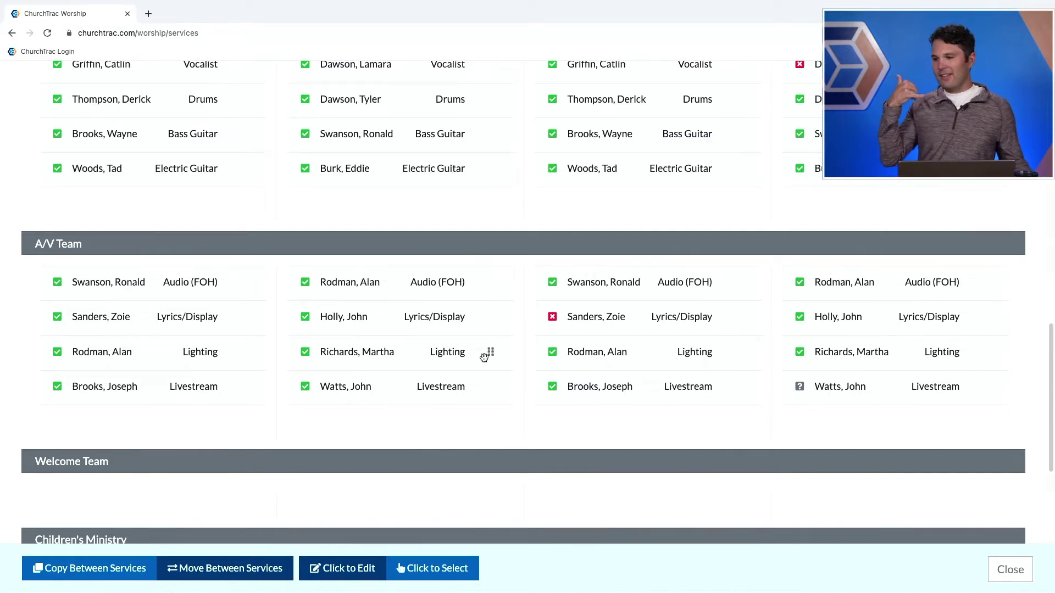
mouse_move(491, 354)
mouse_down()
mouse_move(246, 353)
mouse_move(276, 384)
mouse_move(488, 384)
mouse_move(233, 369)
mouse_move(483, 348)
mouse_up()
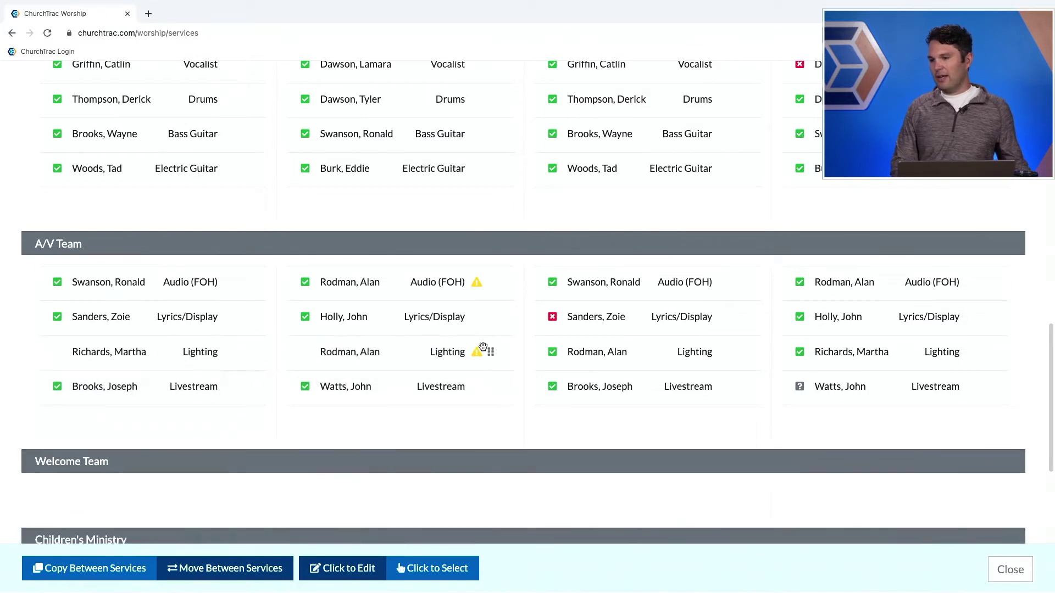
click(126, 355)
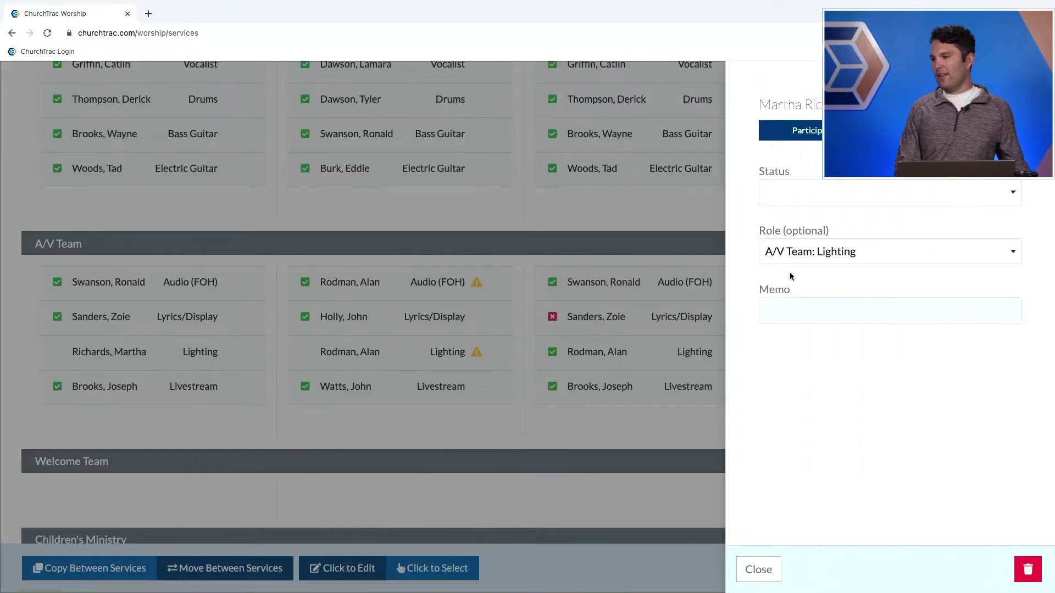
click(865, 193)
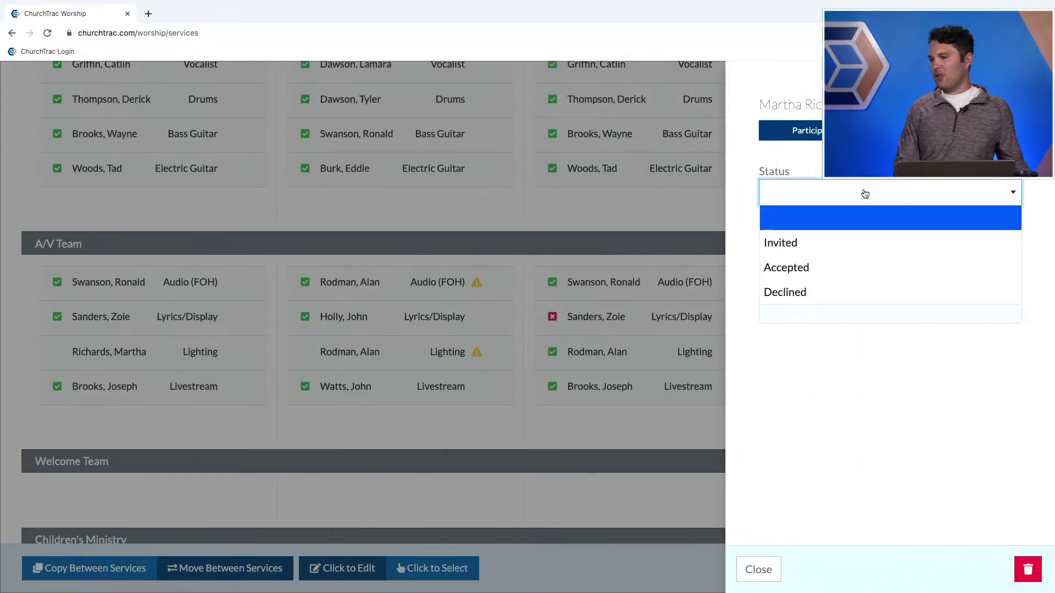
click(810, 267)
click(759, 569)
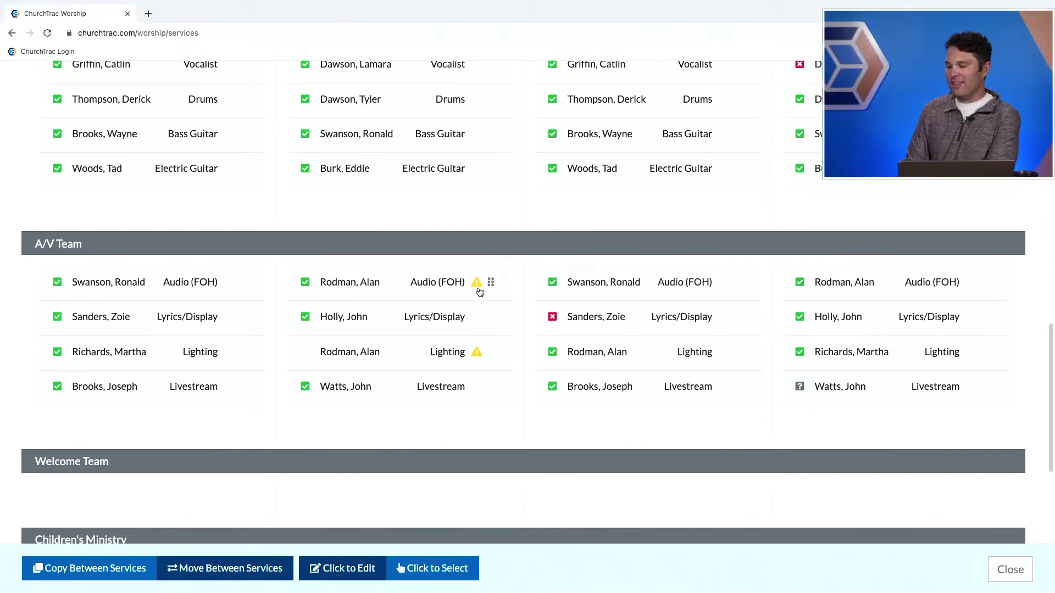
Remove the 10/23, 10/16 and 10/09 service columns from the comparison.
mouse_move(479, 285)
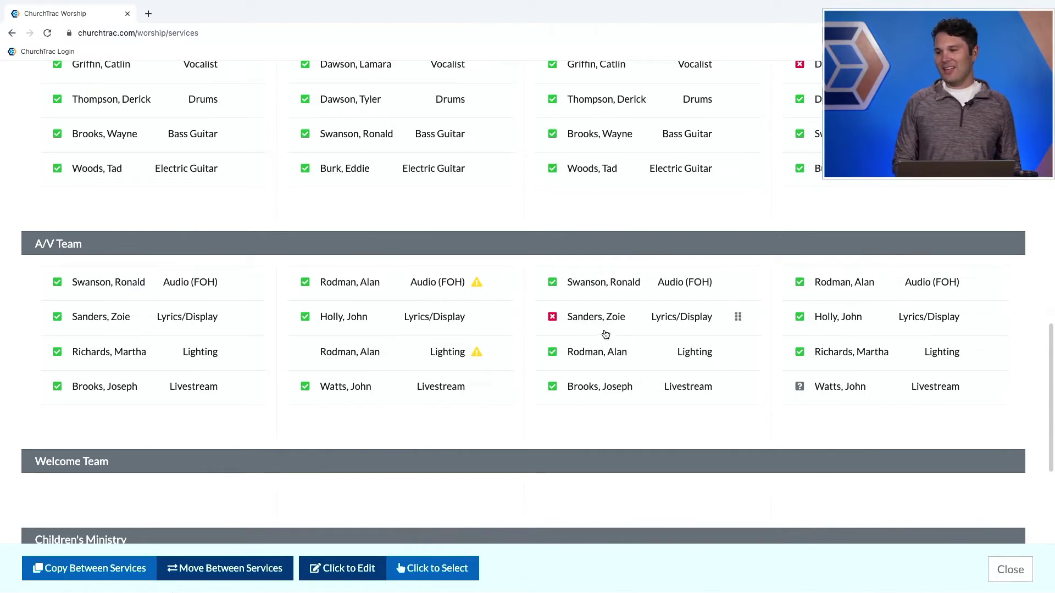
scroll(412, 354, up, 4)
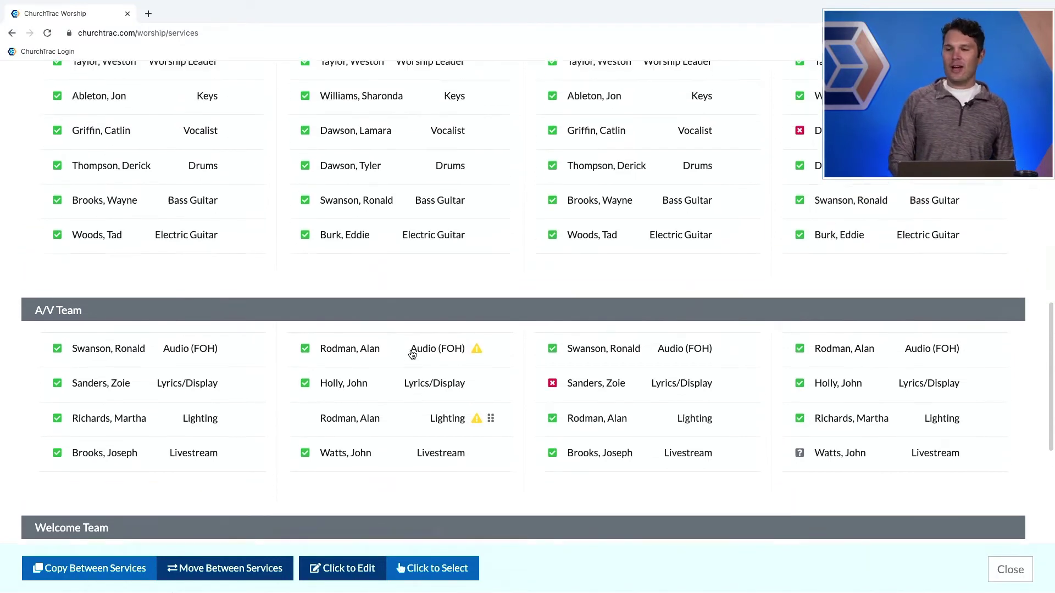
scroll(411, 354, up, 2)
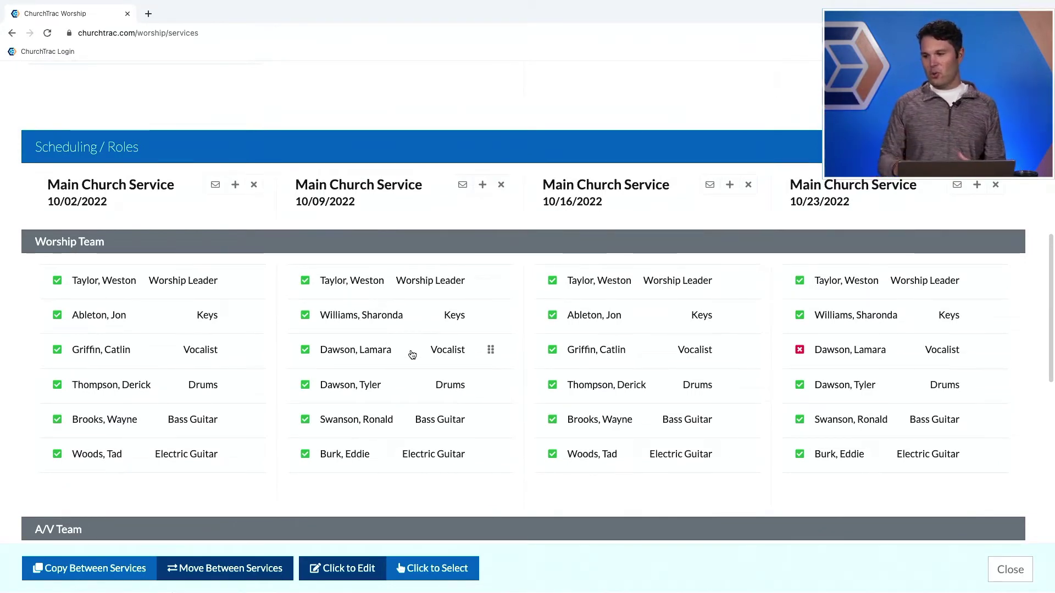
scroll(412, 353, up, 2)
scroll(412, 354, up, 8)
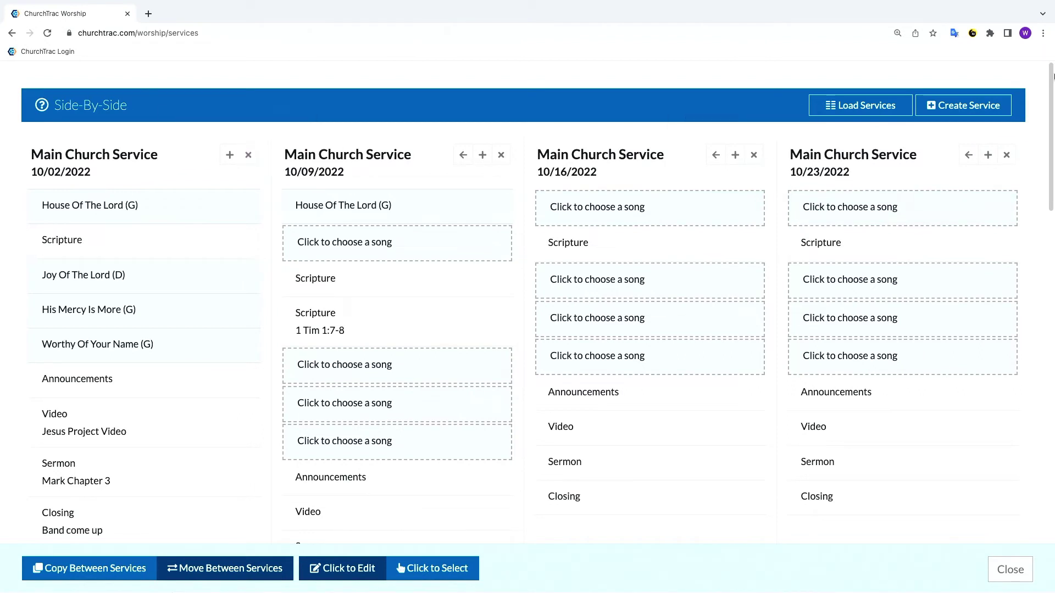
click(1007, 155)
click(1007, 156)
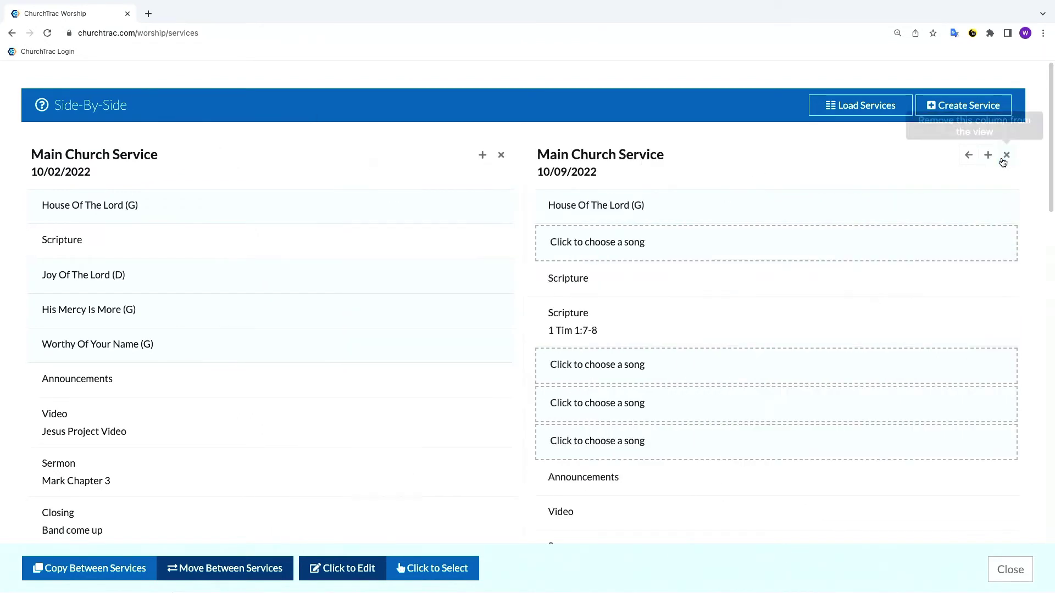
click(1007, 155)
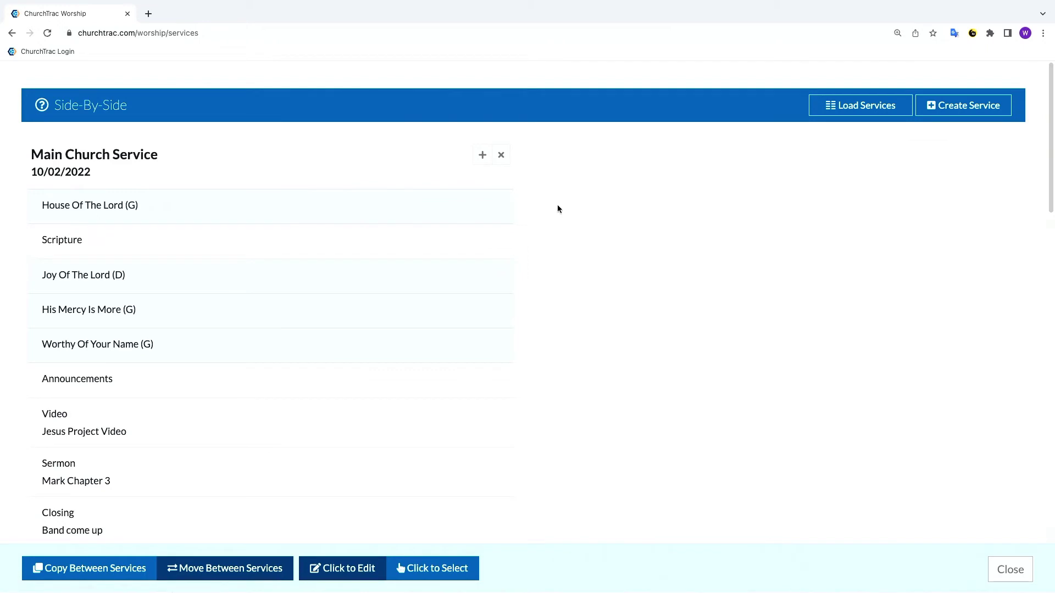
Start a new service based on Worship Template A with Use Roles enabled.
click(967, 105)
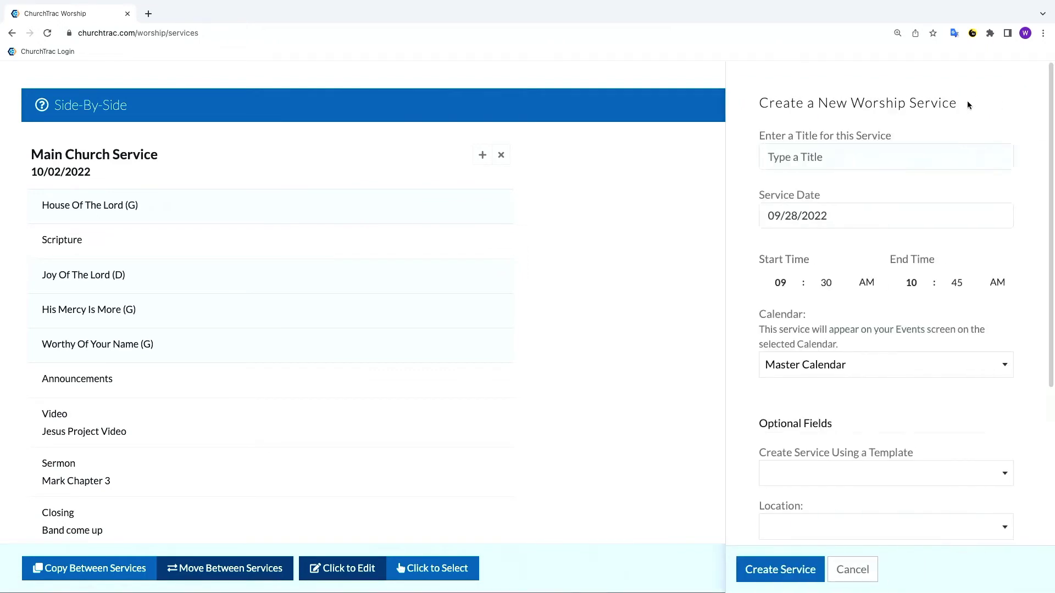
scroll(937, 286, down, 3)
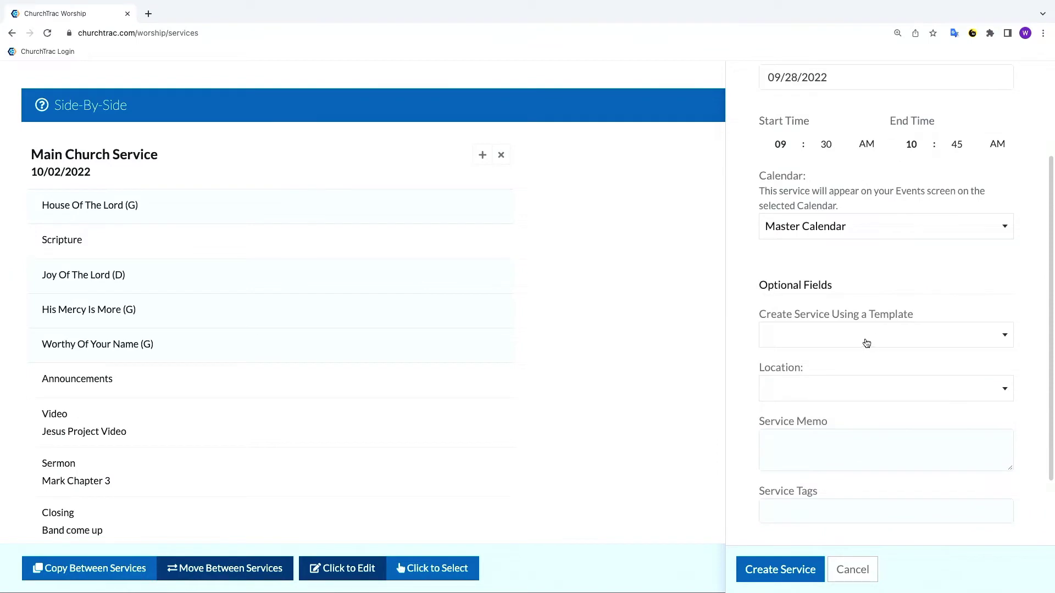
click(866, 343)
click(860, 384)
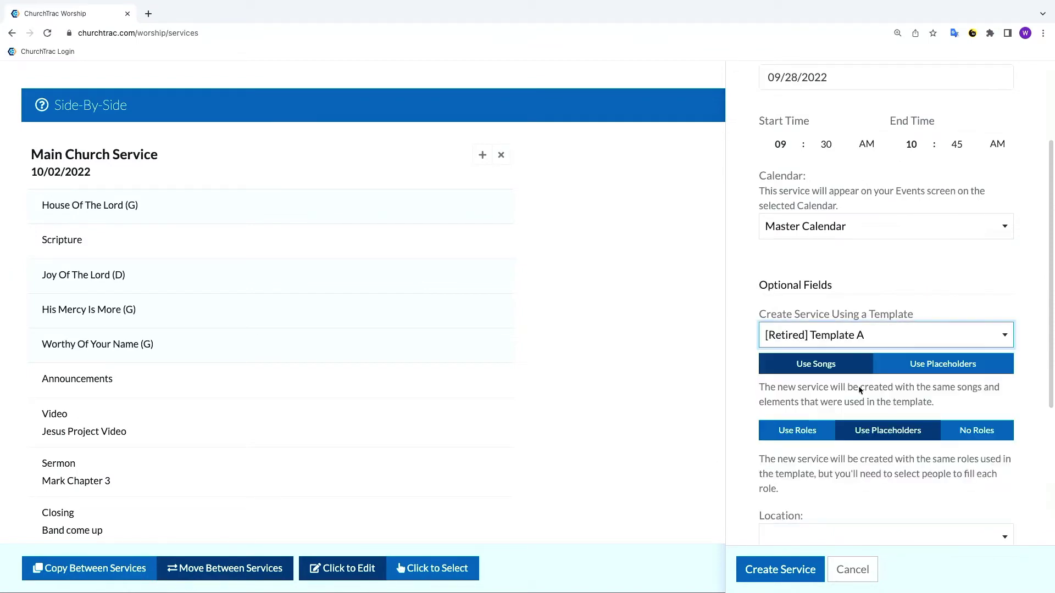
click(881, 336)
click(863, 413)
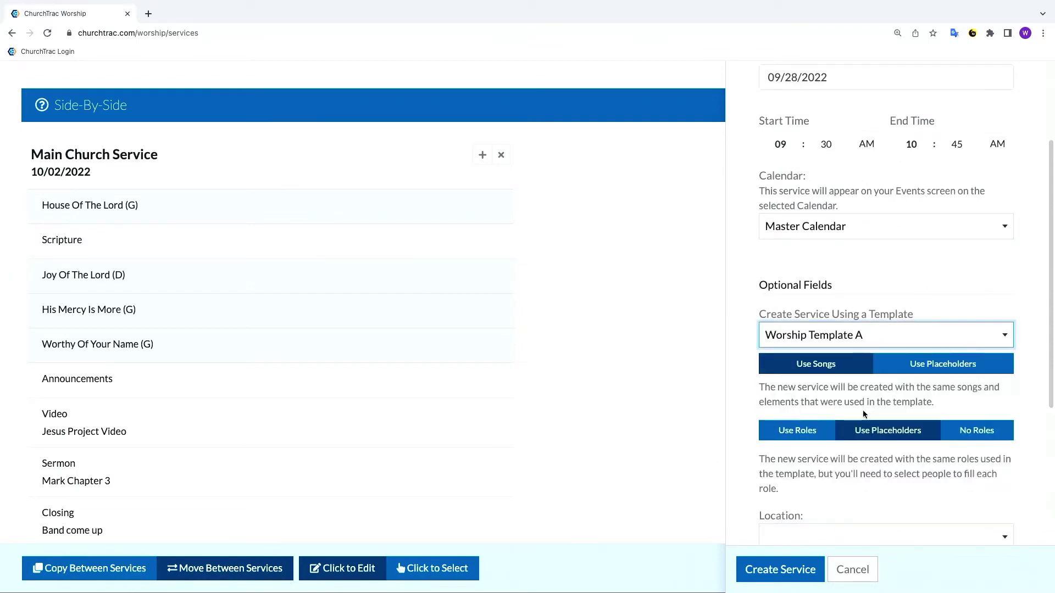
click(807, 431)
Set the location to Worship Building, enter the service title, and create the 09/28 service.
scroll(808, 433, down, 1)
scroll(808, 433, down, 2)
click(808, 416)
click(834, 277)
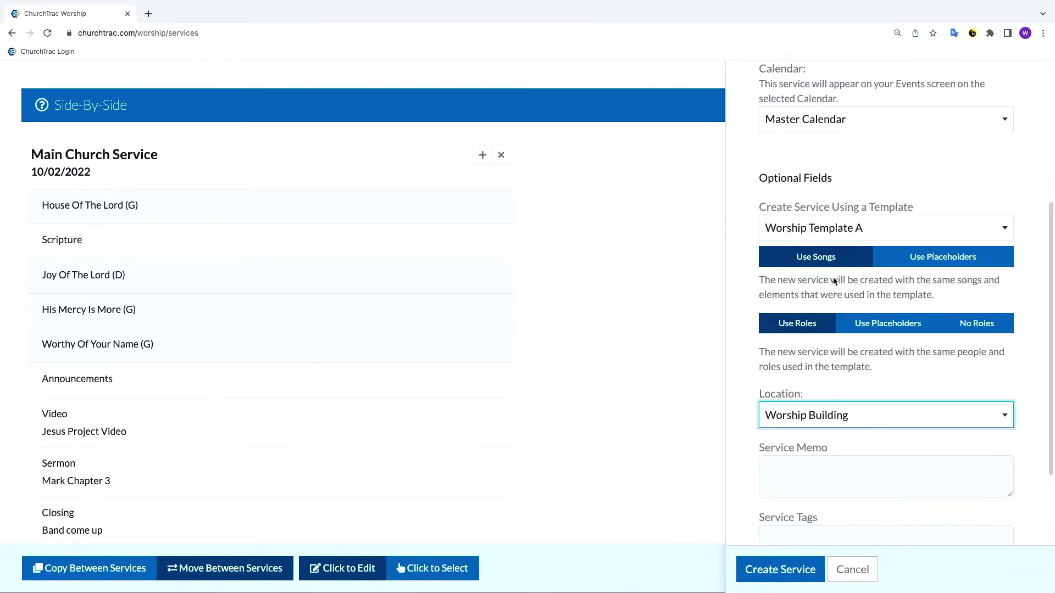
scroll(833, 282, up, 5)
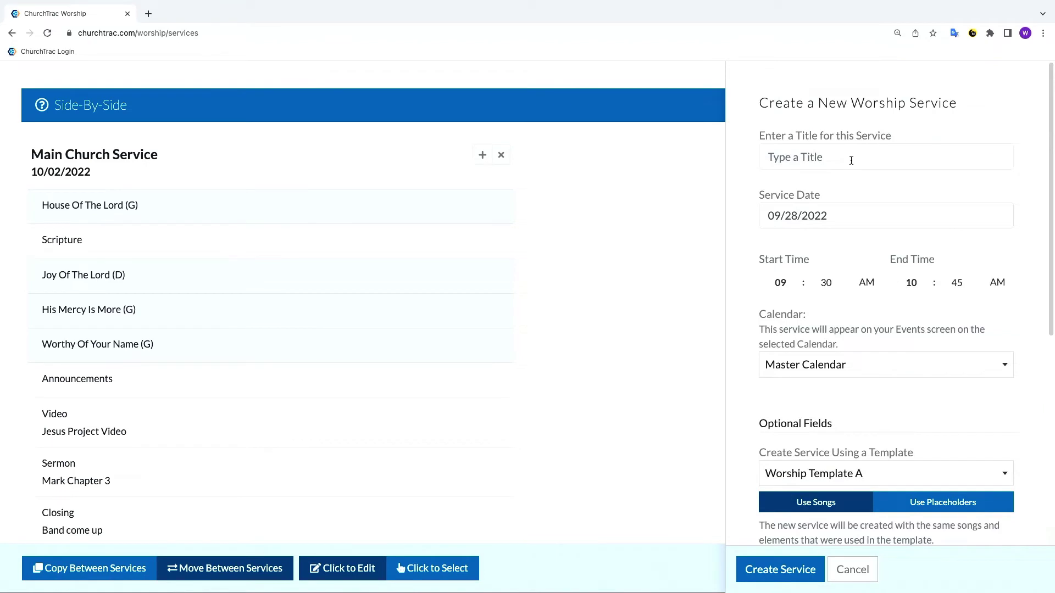
text(Main Church Service)
scroll(895, 292, down, 5)
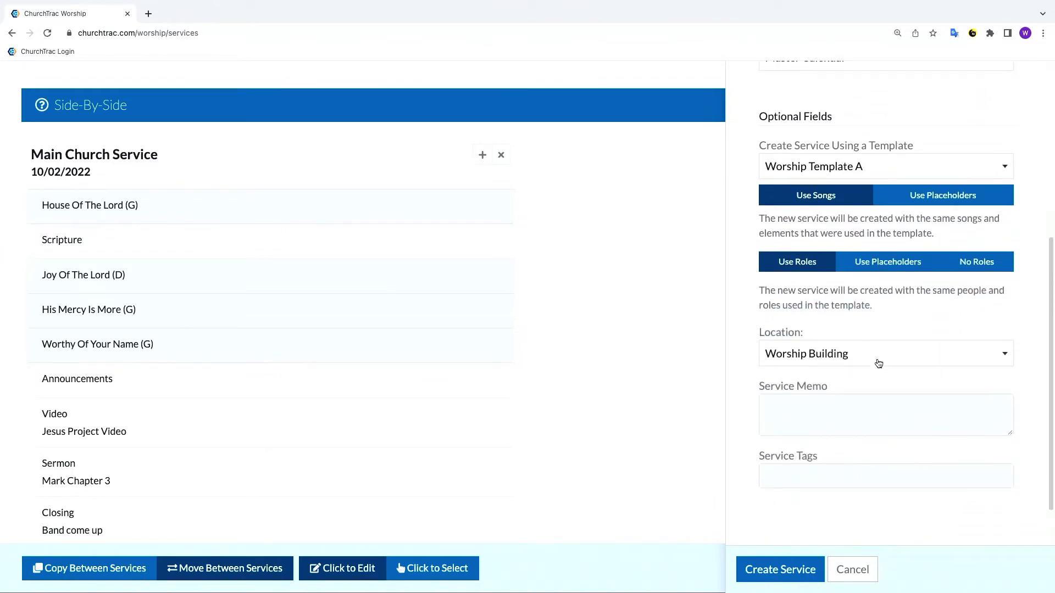
click(789, 569)
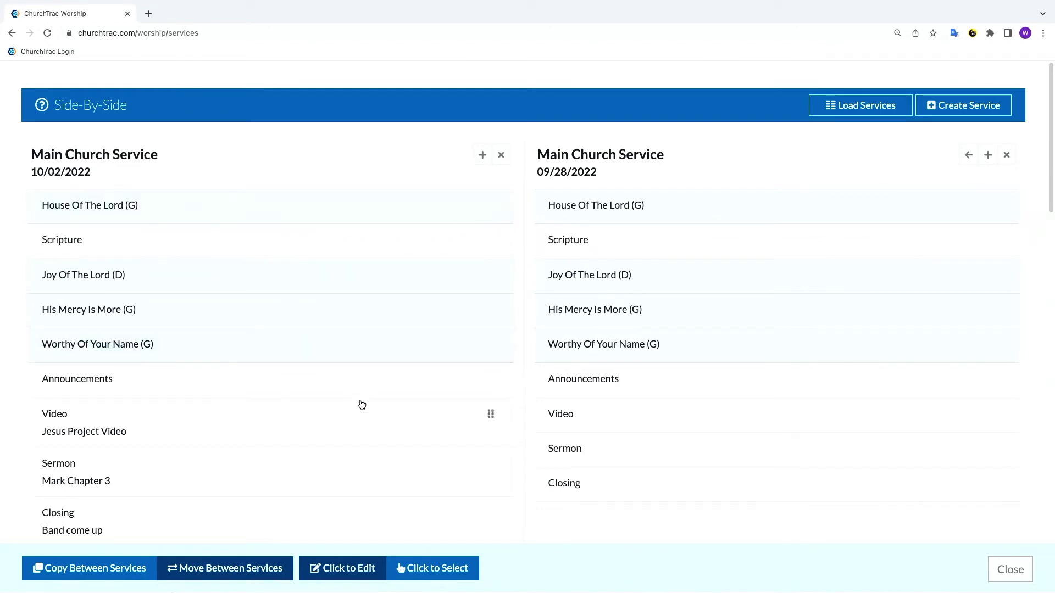
scroll(360, 404, down, 7)
scroll(360, 404, down, 2)
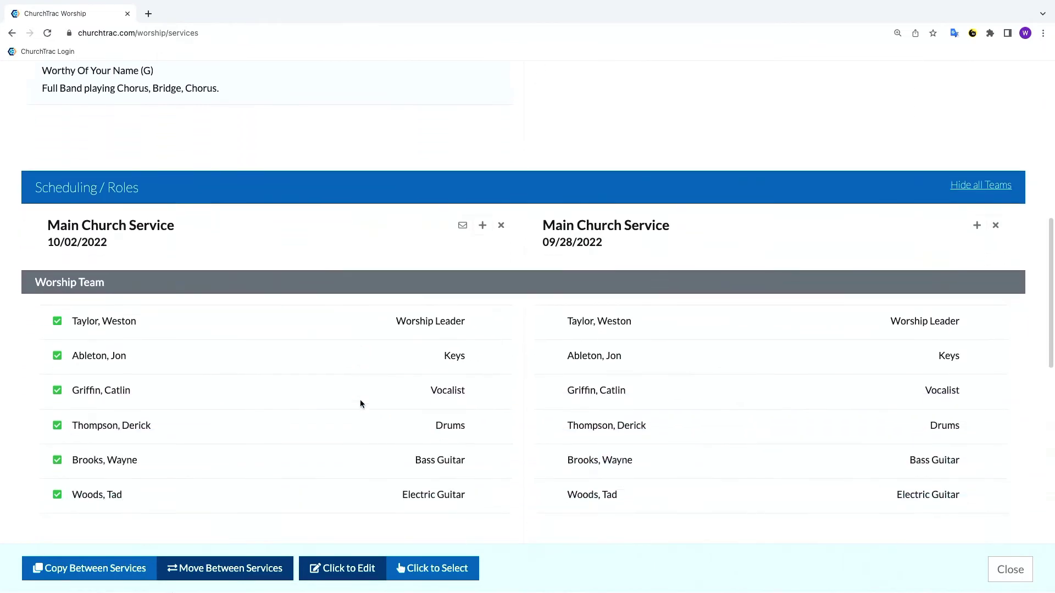
scroll(361, 405, up, 1)
scroll(362, 405, up, 9)
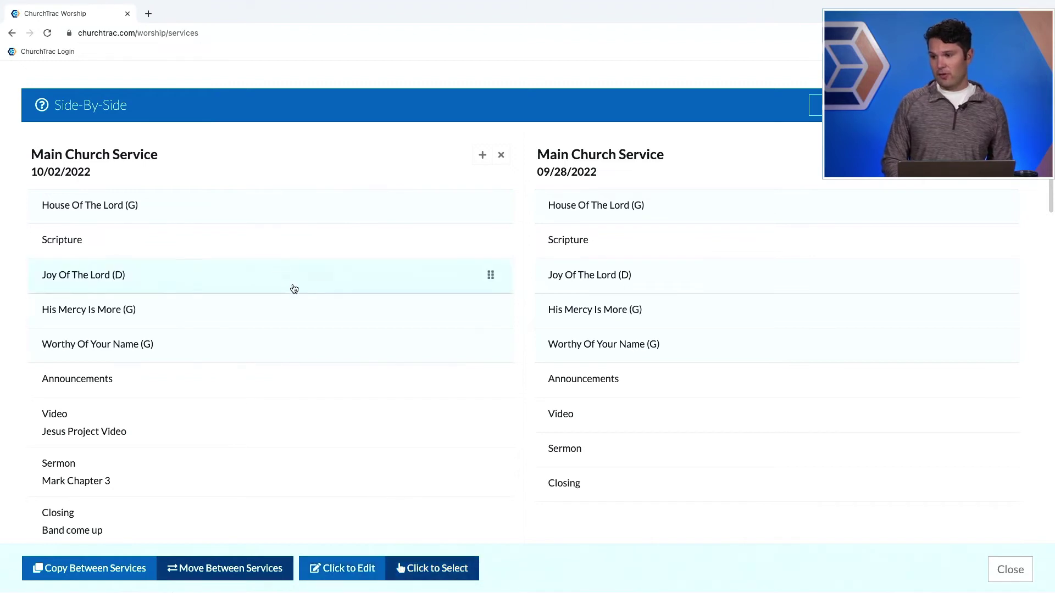
Move 10/02's first six items (House Of The Lord through Announcements) below Video, then close Side-By-Side.
click(269, 220)
click(253, 238)
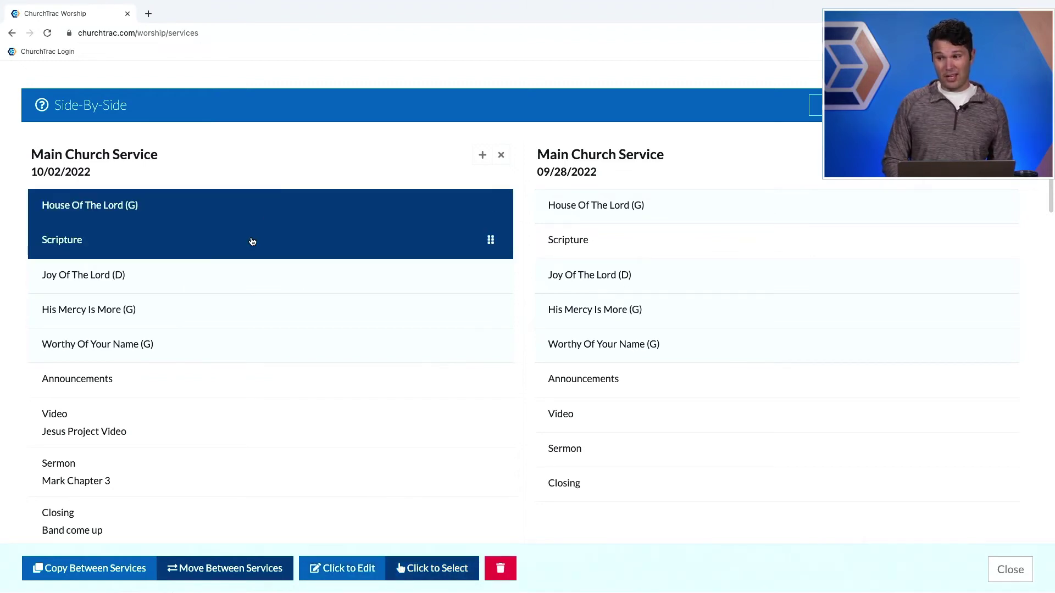
click(233, 281)
click(215, 318)
click(212, 336)
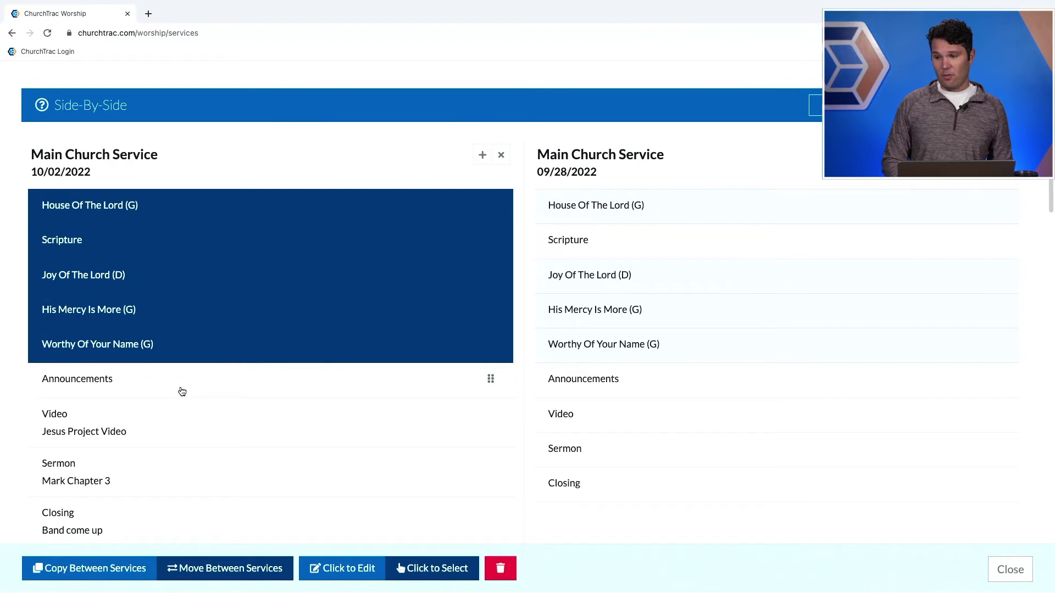
click(182, 392)
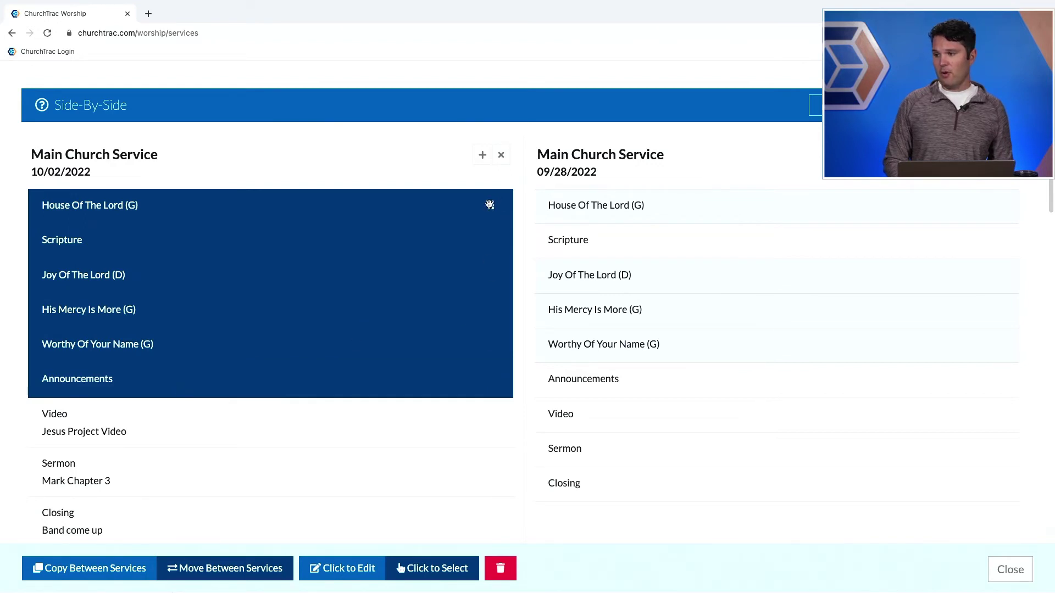
drag(487, 207, 410, 233)
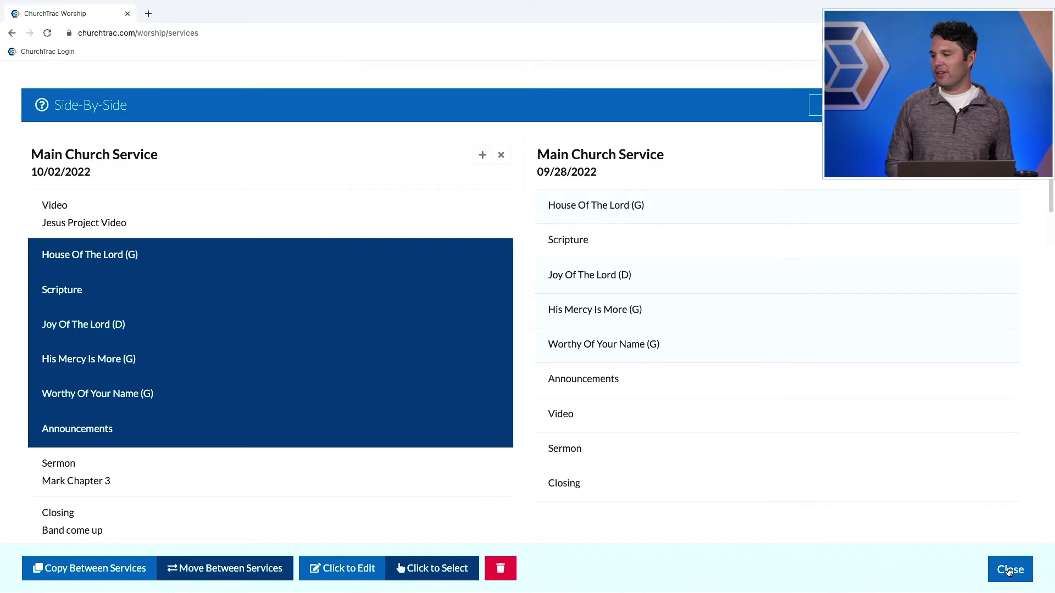
click(1008, 570)
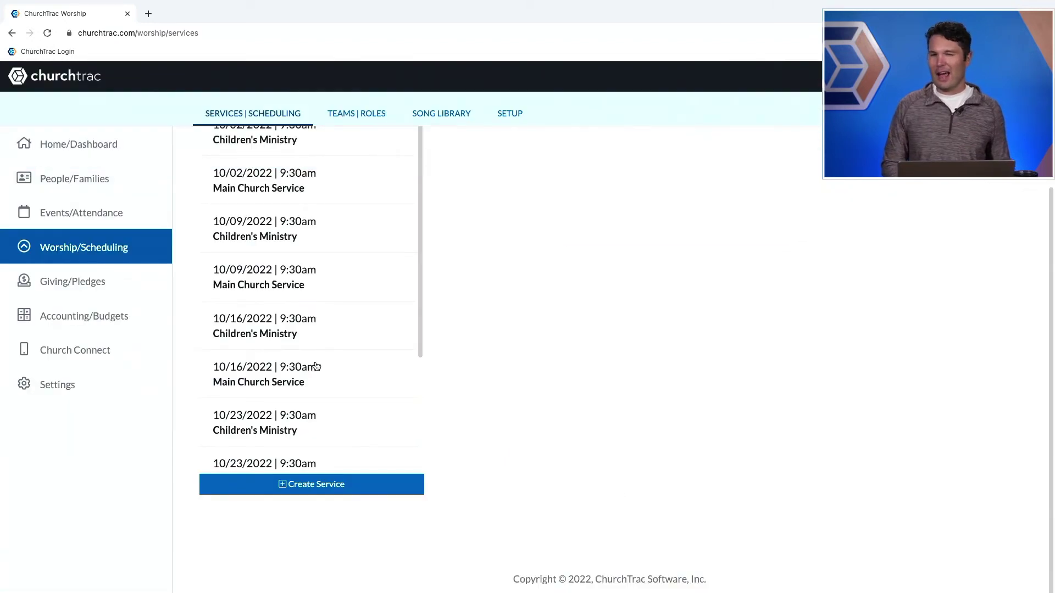